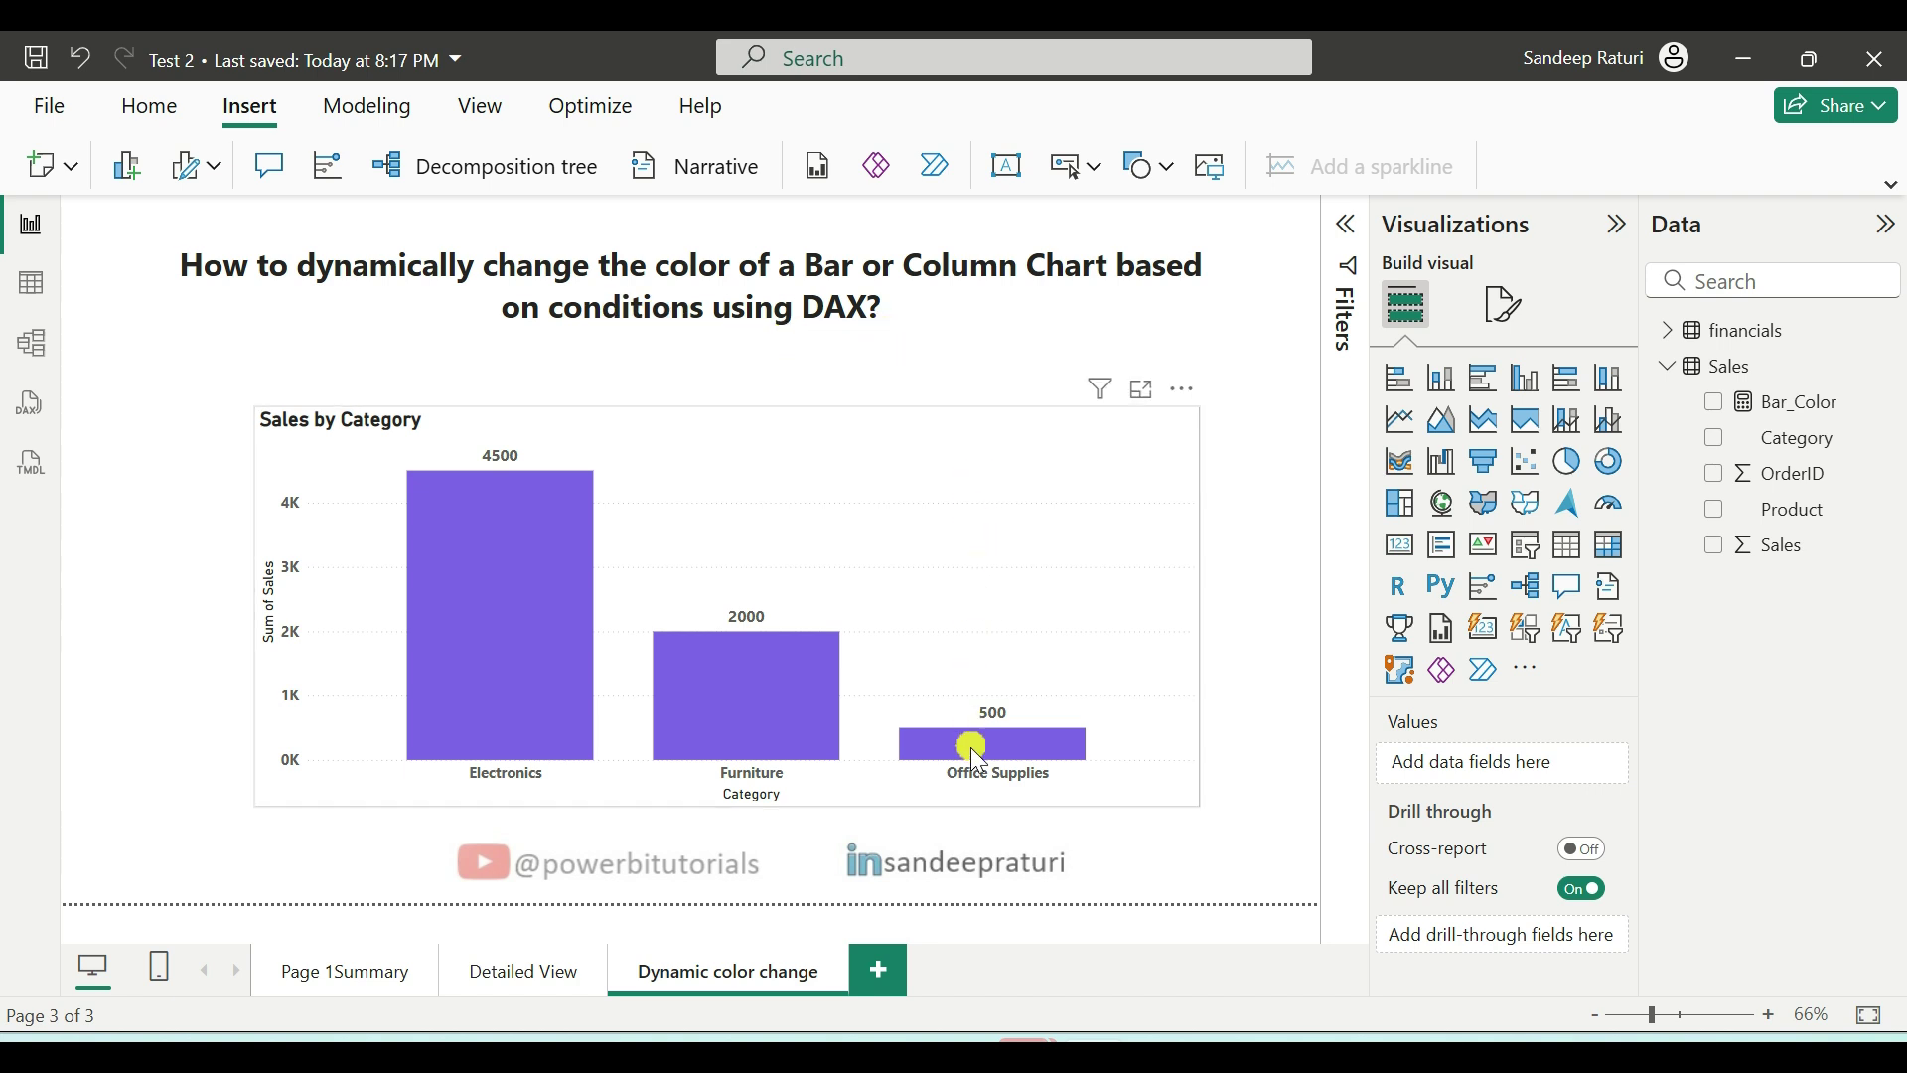
- In the Sales by Category chart's column formatting, target the colour settings at Electronics
{"action": "mouse_move", "coordinate": [978, 754]}
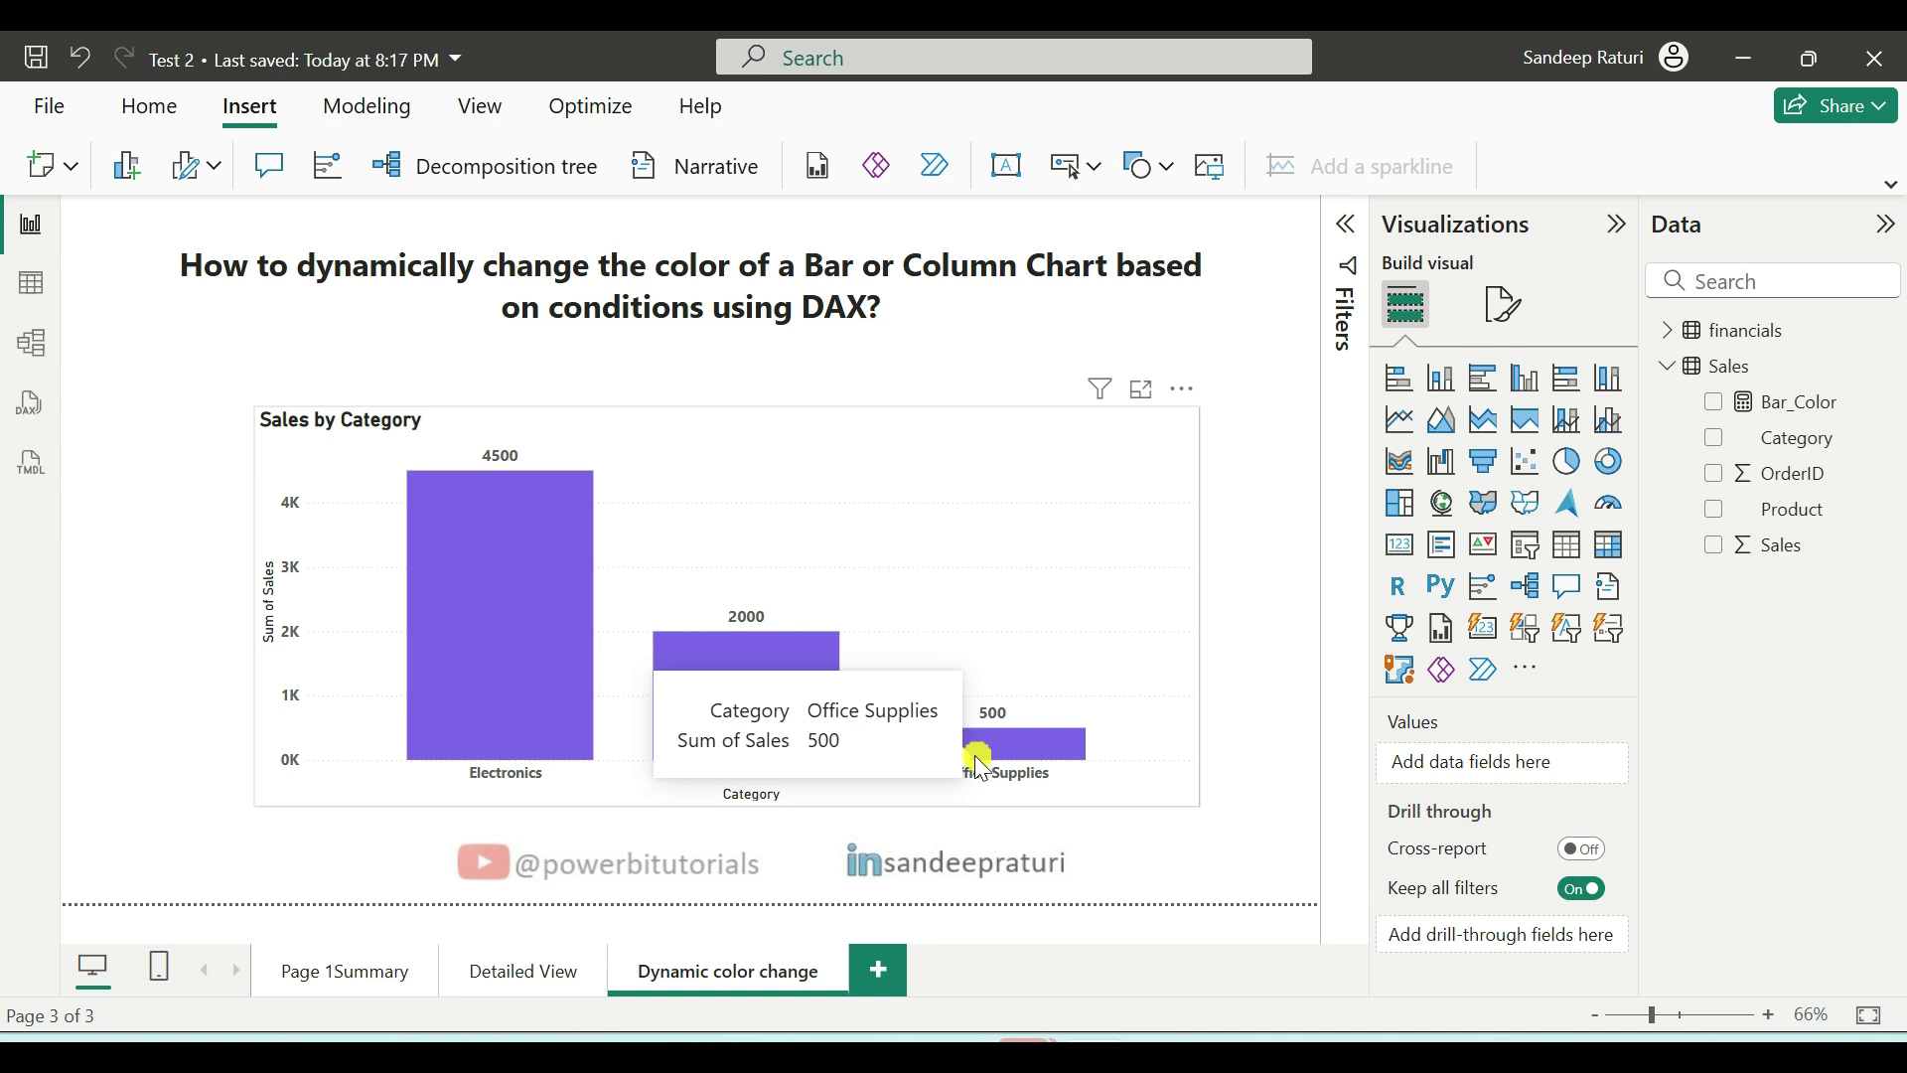
{"action": "mouse_move", "coordinate": [747, 647]}
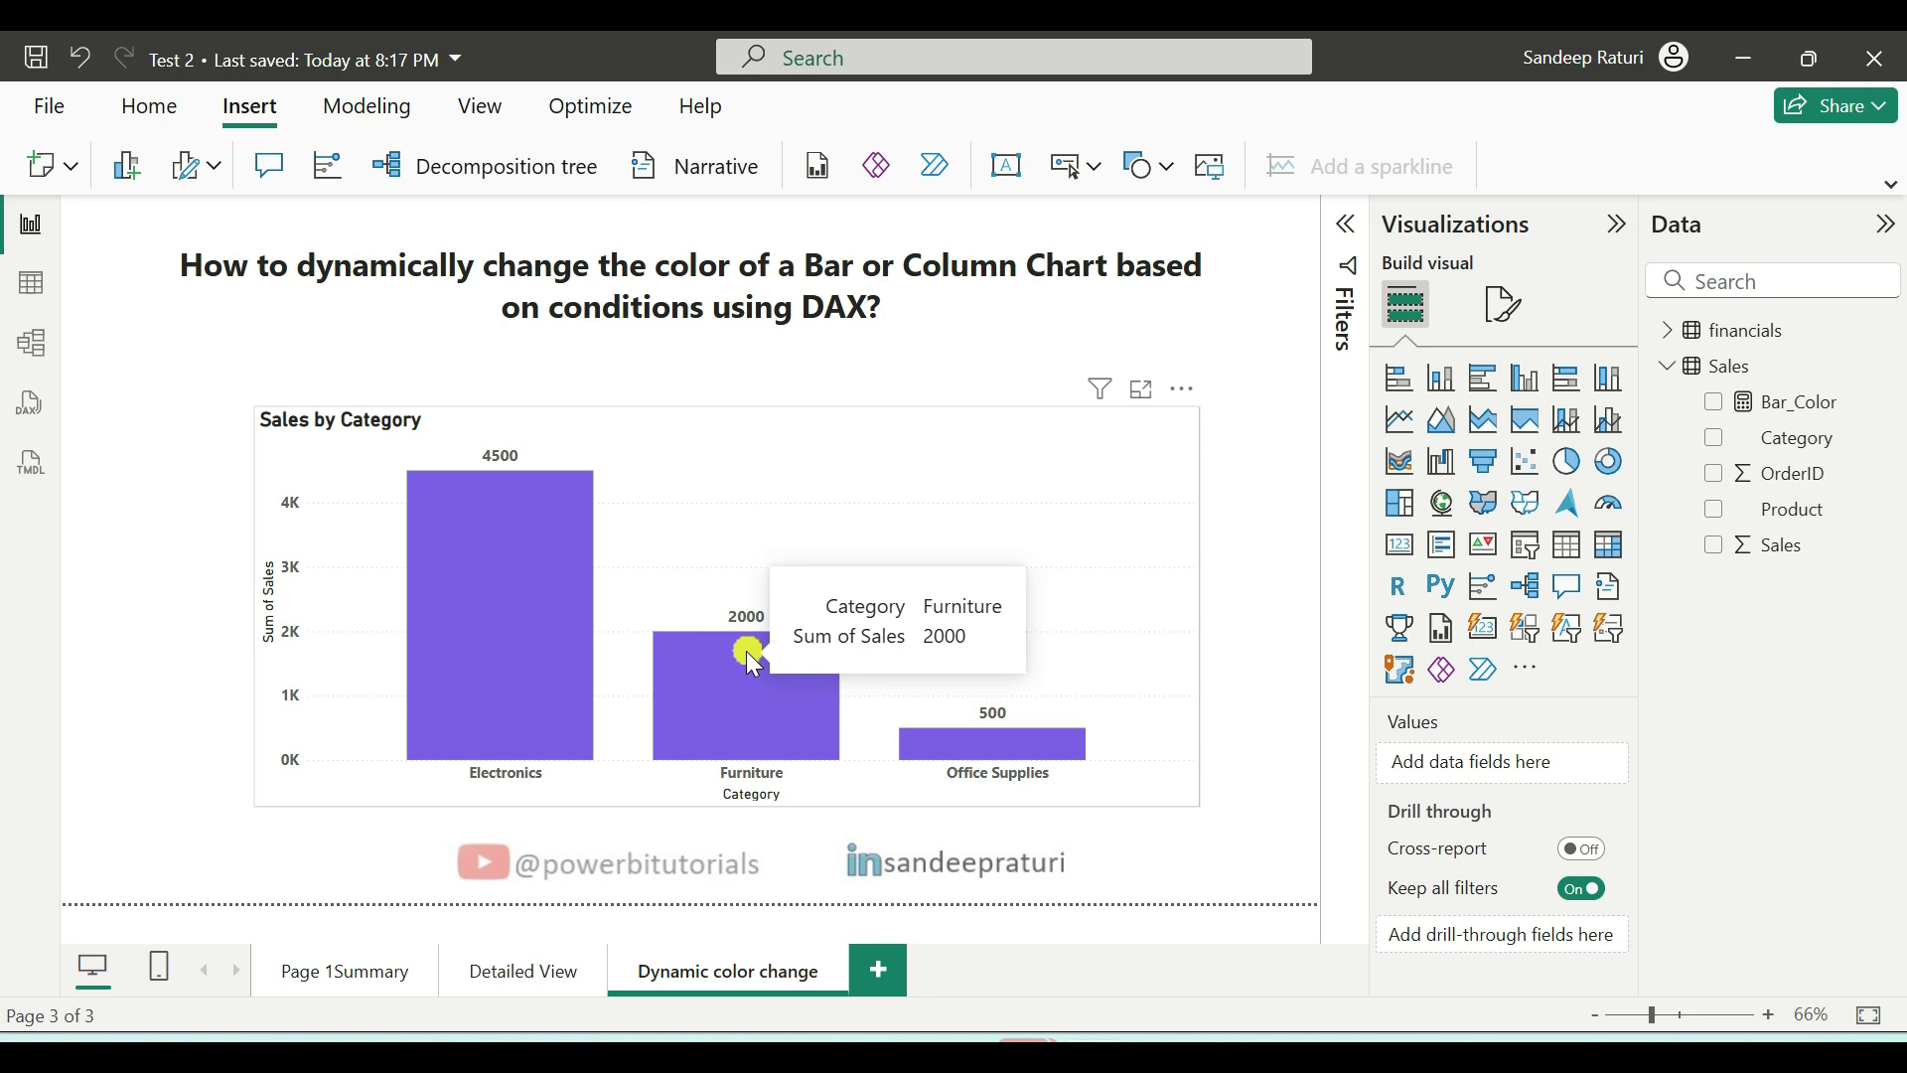
{"action": "mouse_move", "coordinate": [496, 604]}
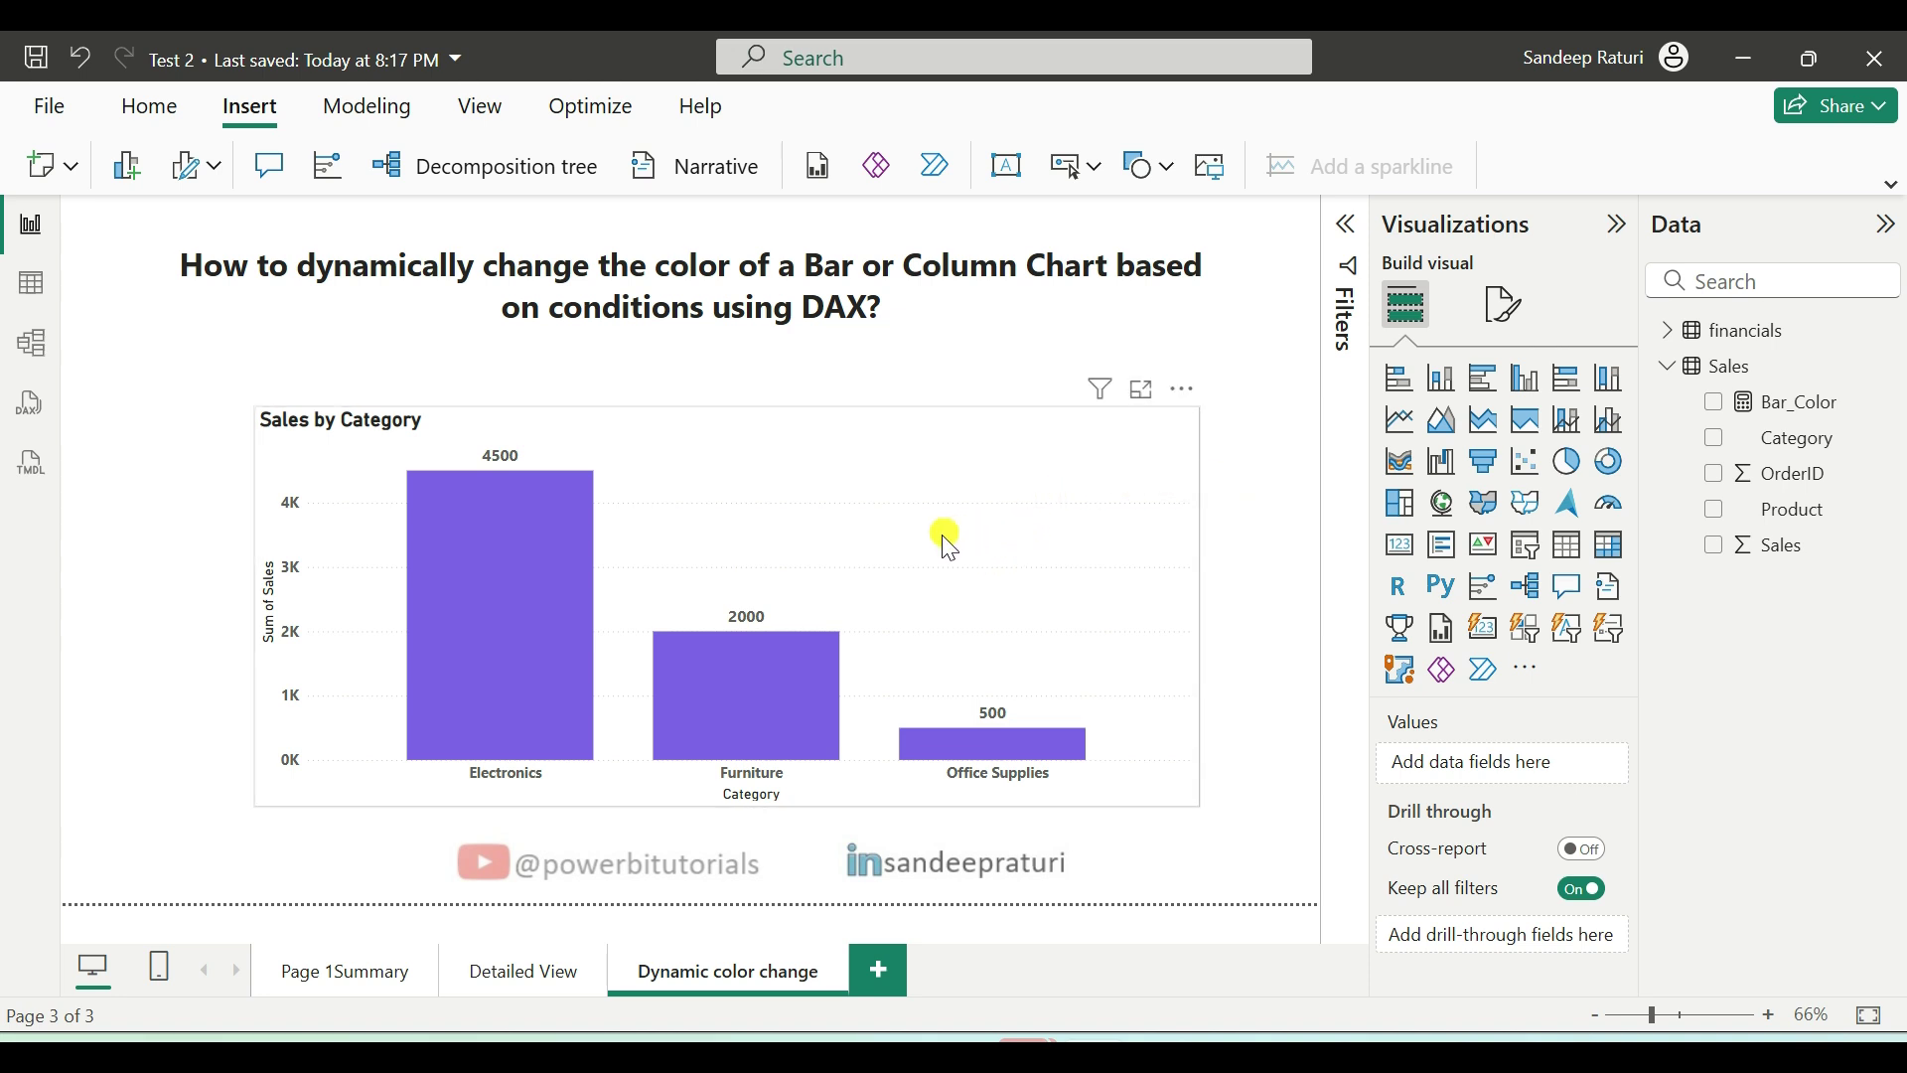
{"action": "left_click", "coordinate": [911, 593]}
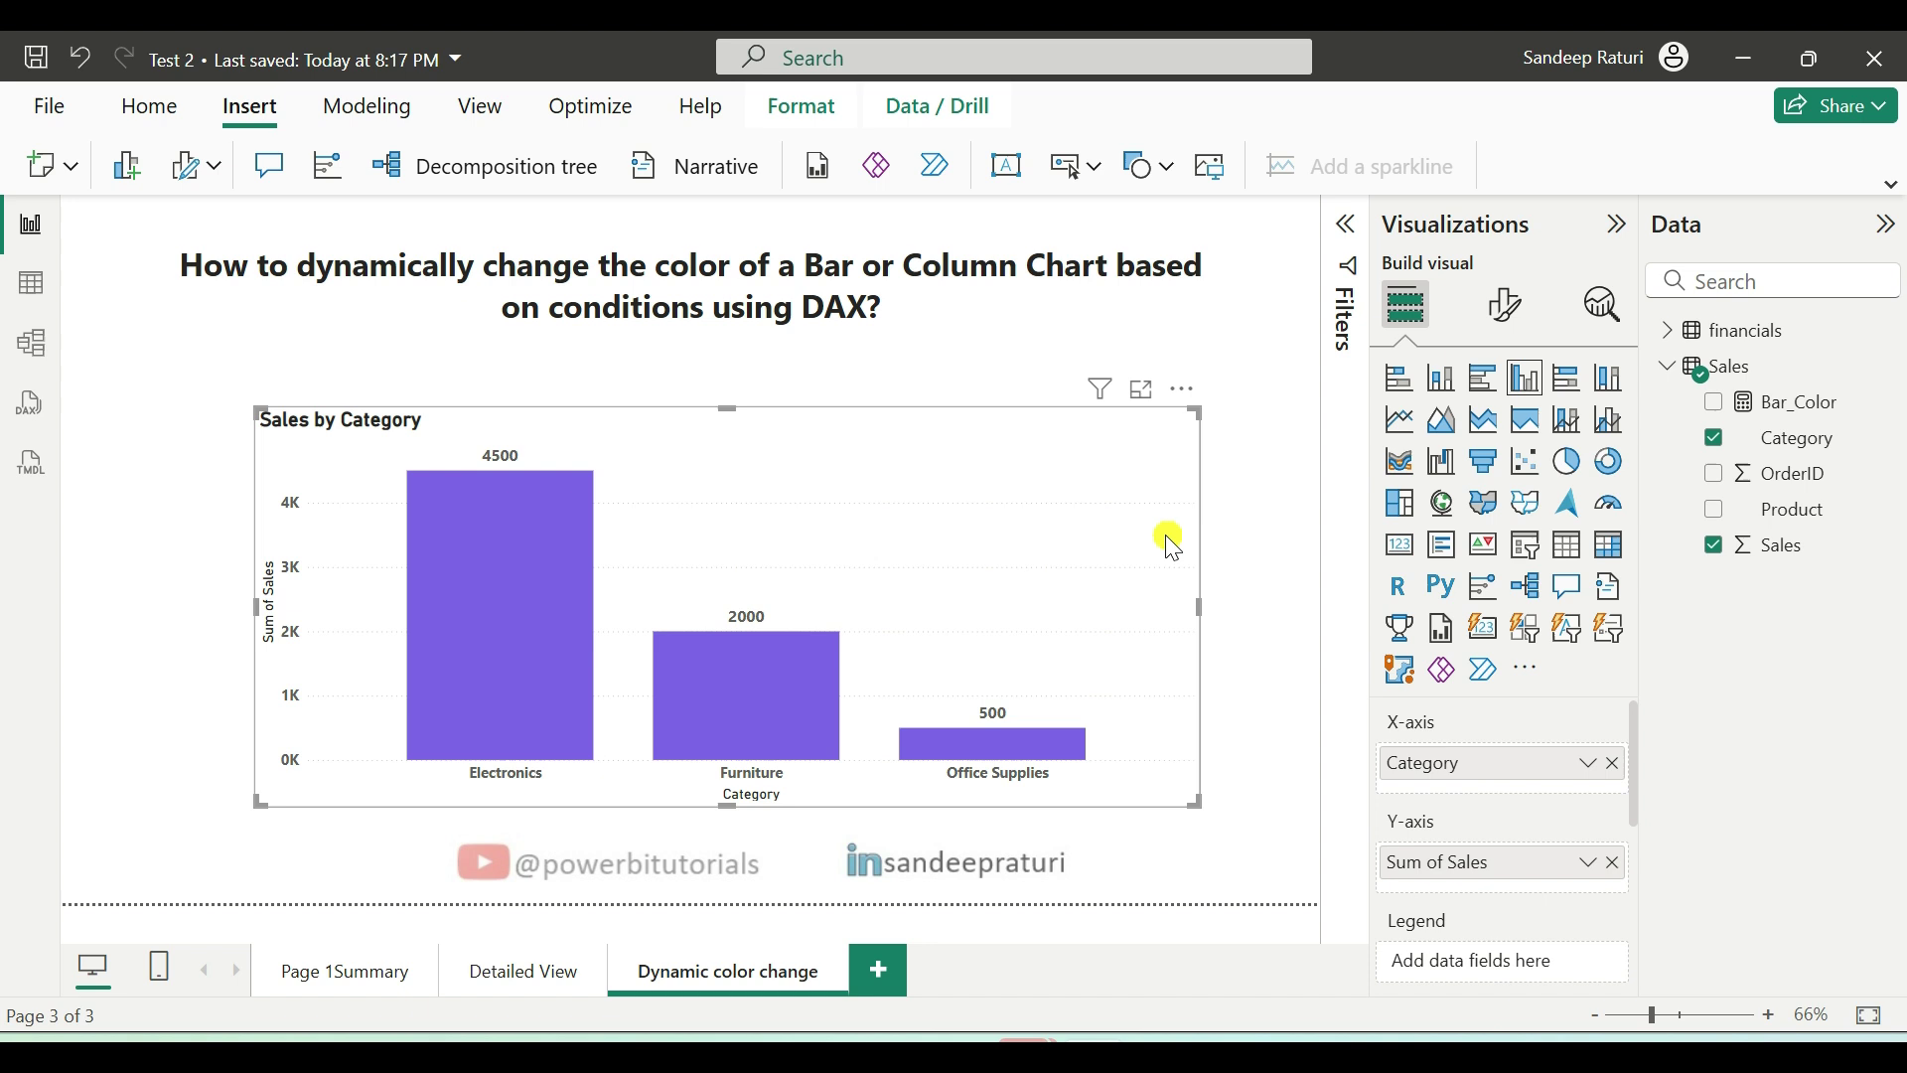
{"action": "left_click", "coordinate": [1510, 310]}
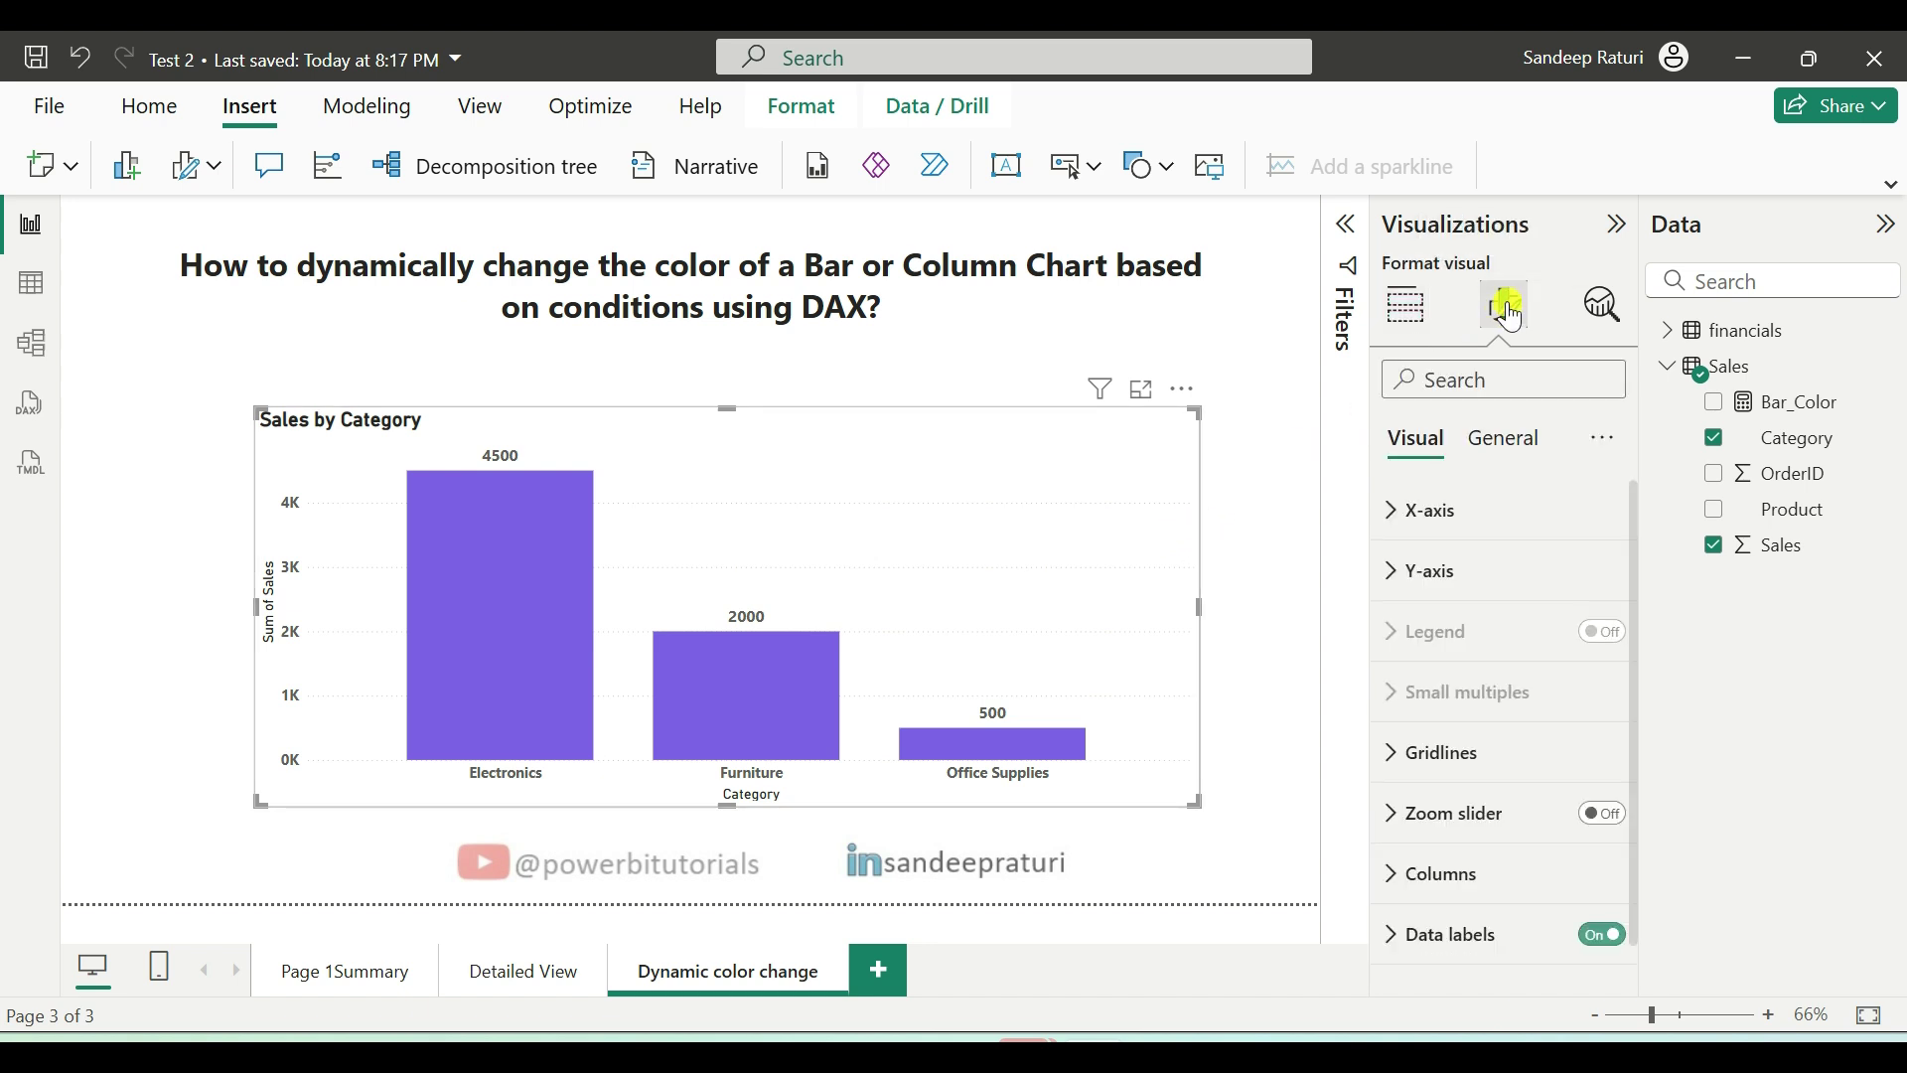
{"action": "scroll", "coordinate": [1483, 899], "scroll_direction": "down", "scroll_amount": 1}
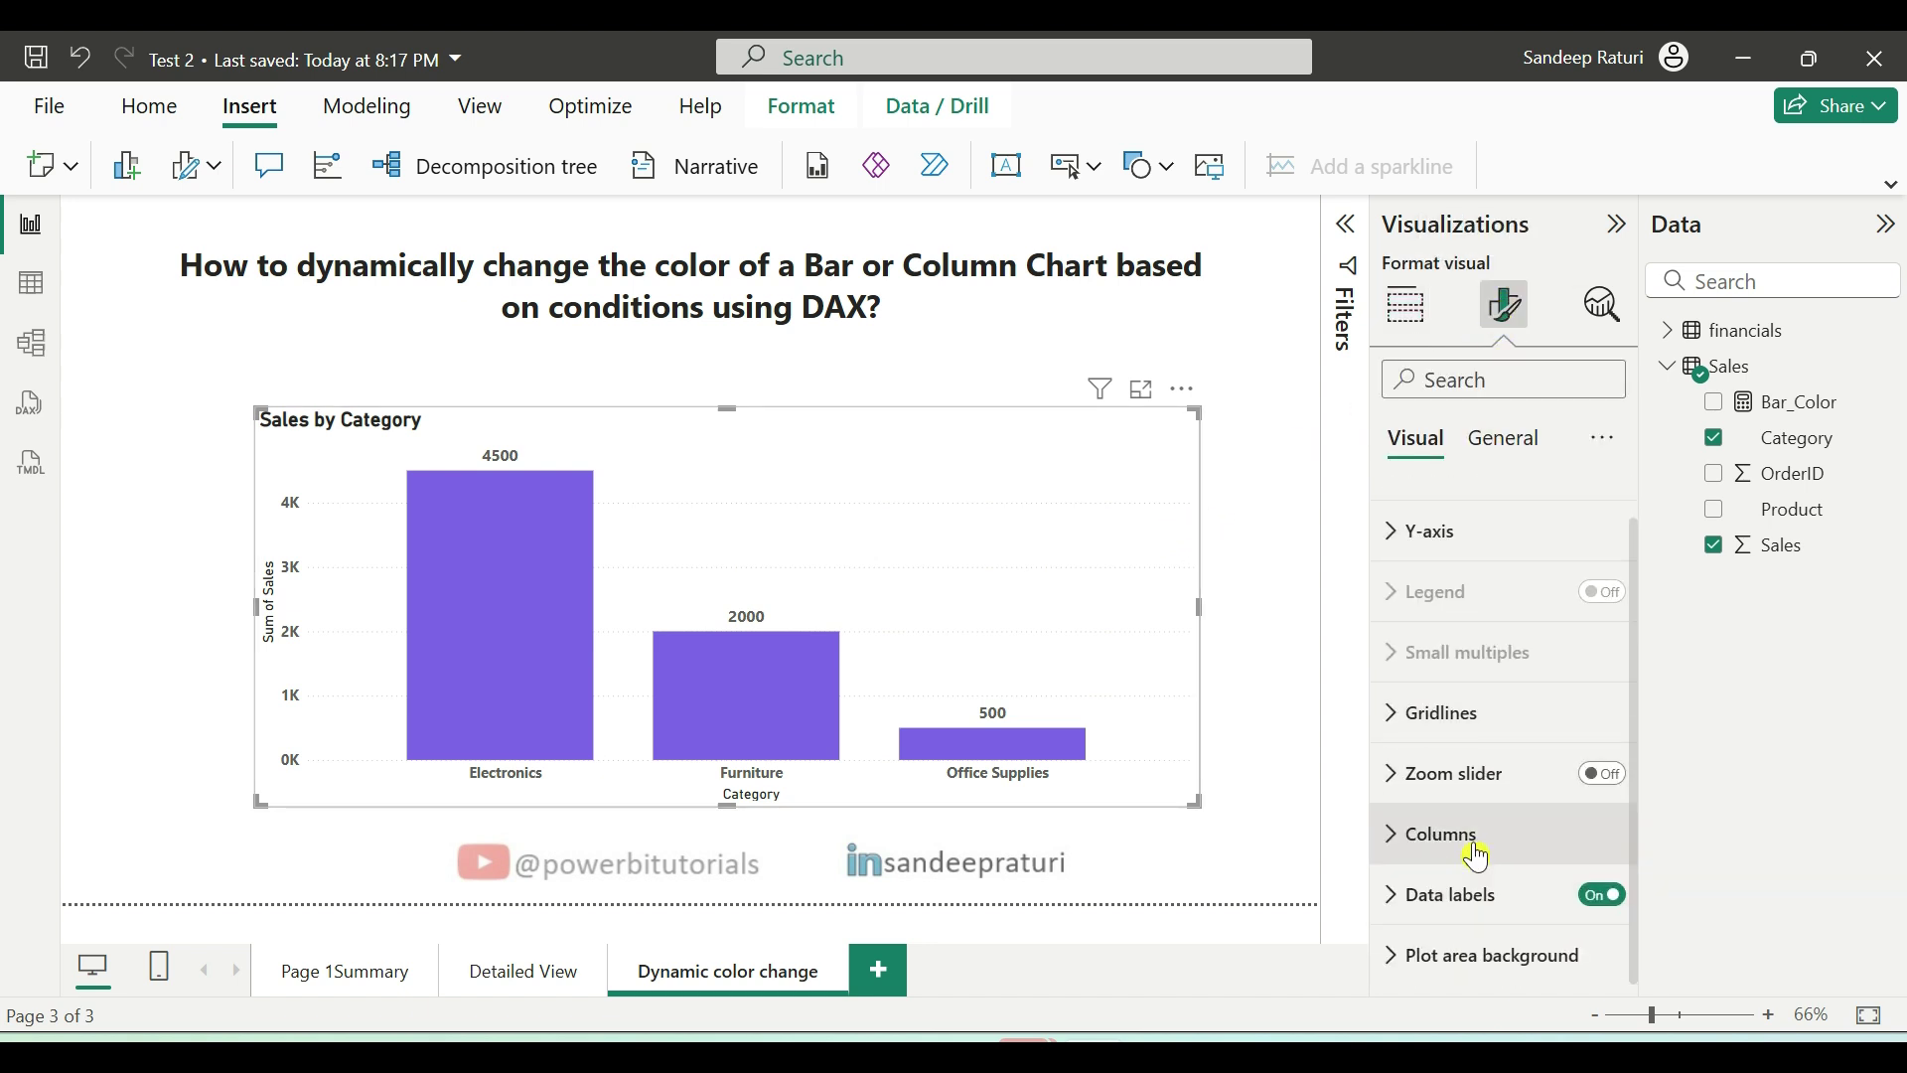
{"action": "left_click", "coordinate": [1473, 839]}
{"action": "scroll", "coordinate": [1490, 835], "scroll_direction": "down", "scroll_amount": 3}
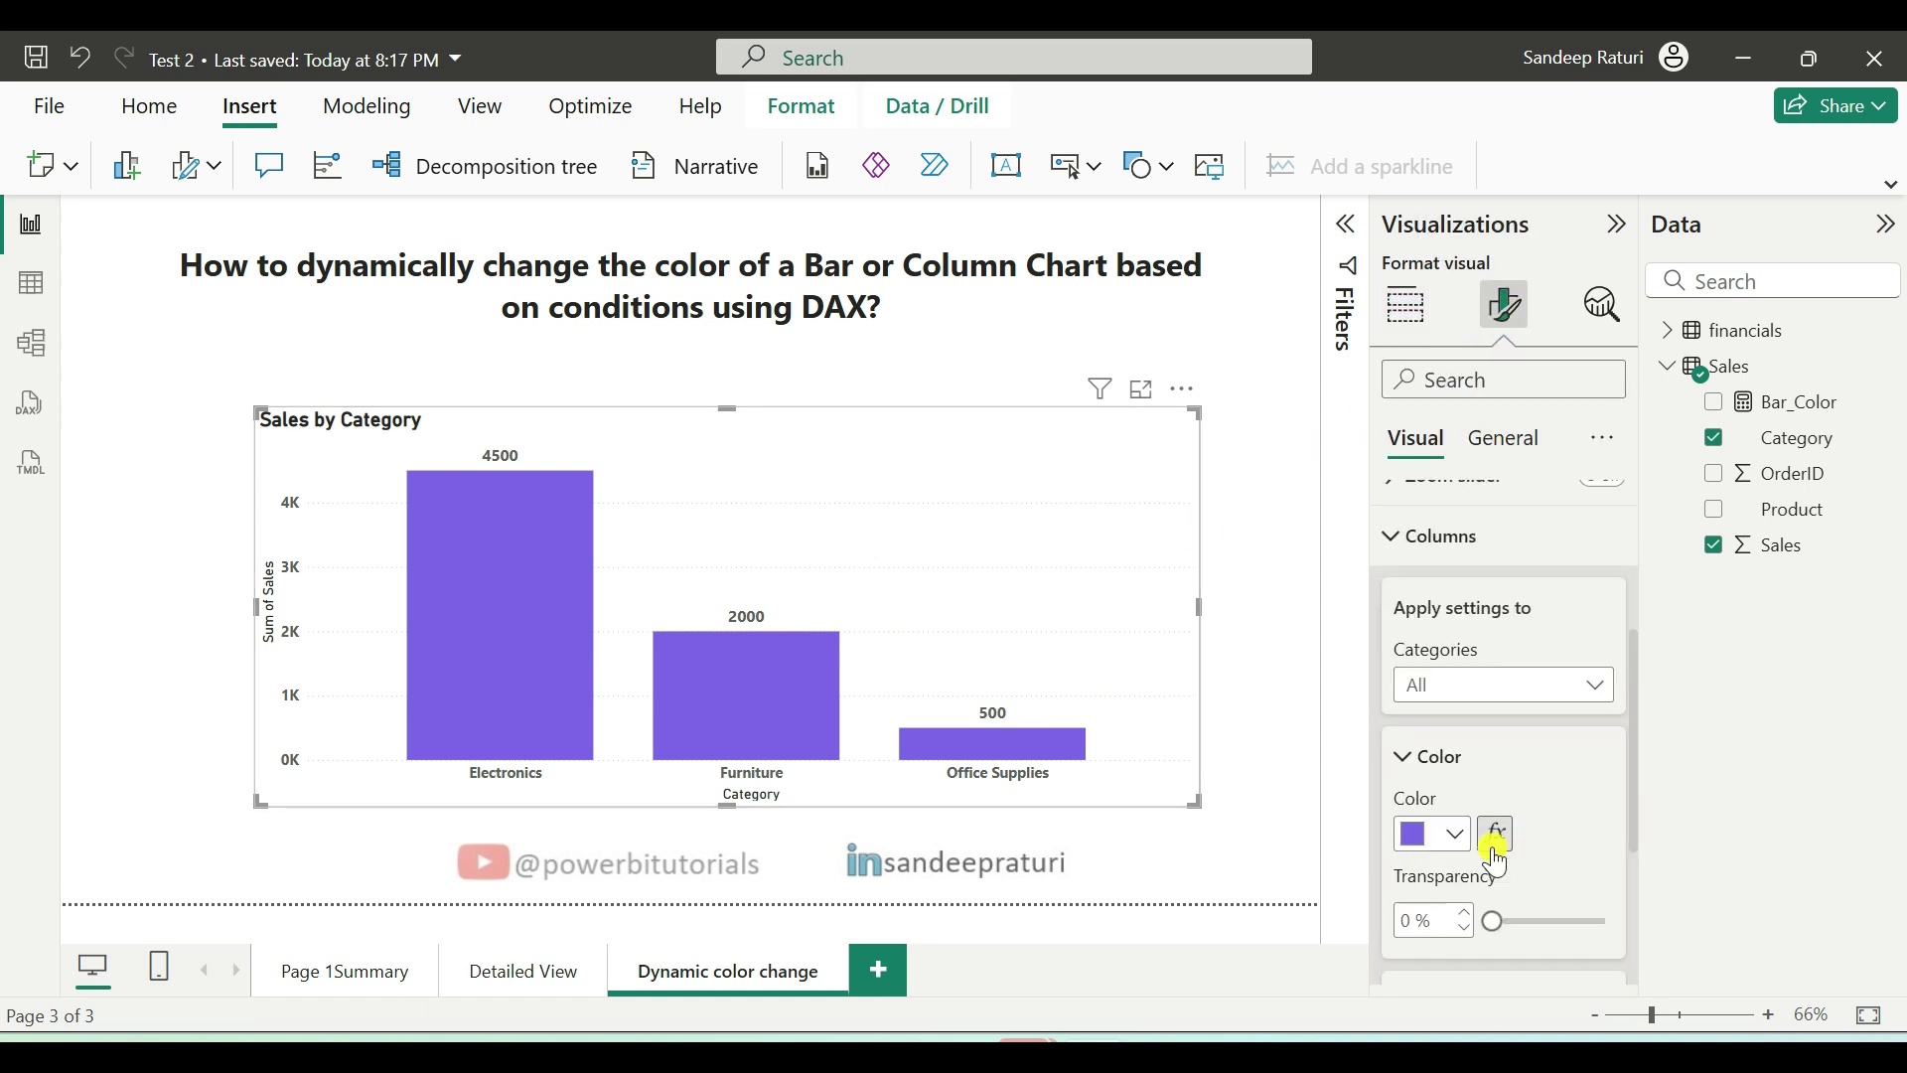
{"action": "left_click", "coordinate": [1520, 684]}
{"action": "left_click", "coordinate": [1458, 753]}
- Switch the colour target to Office Supplies and review its colour choices without changing anything
{"action": "left_click", "coordinate": [1463, 839]}
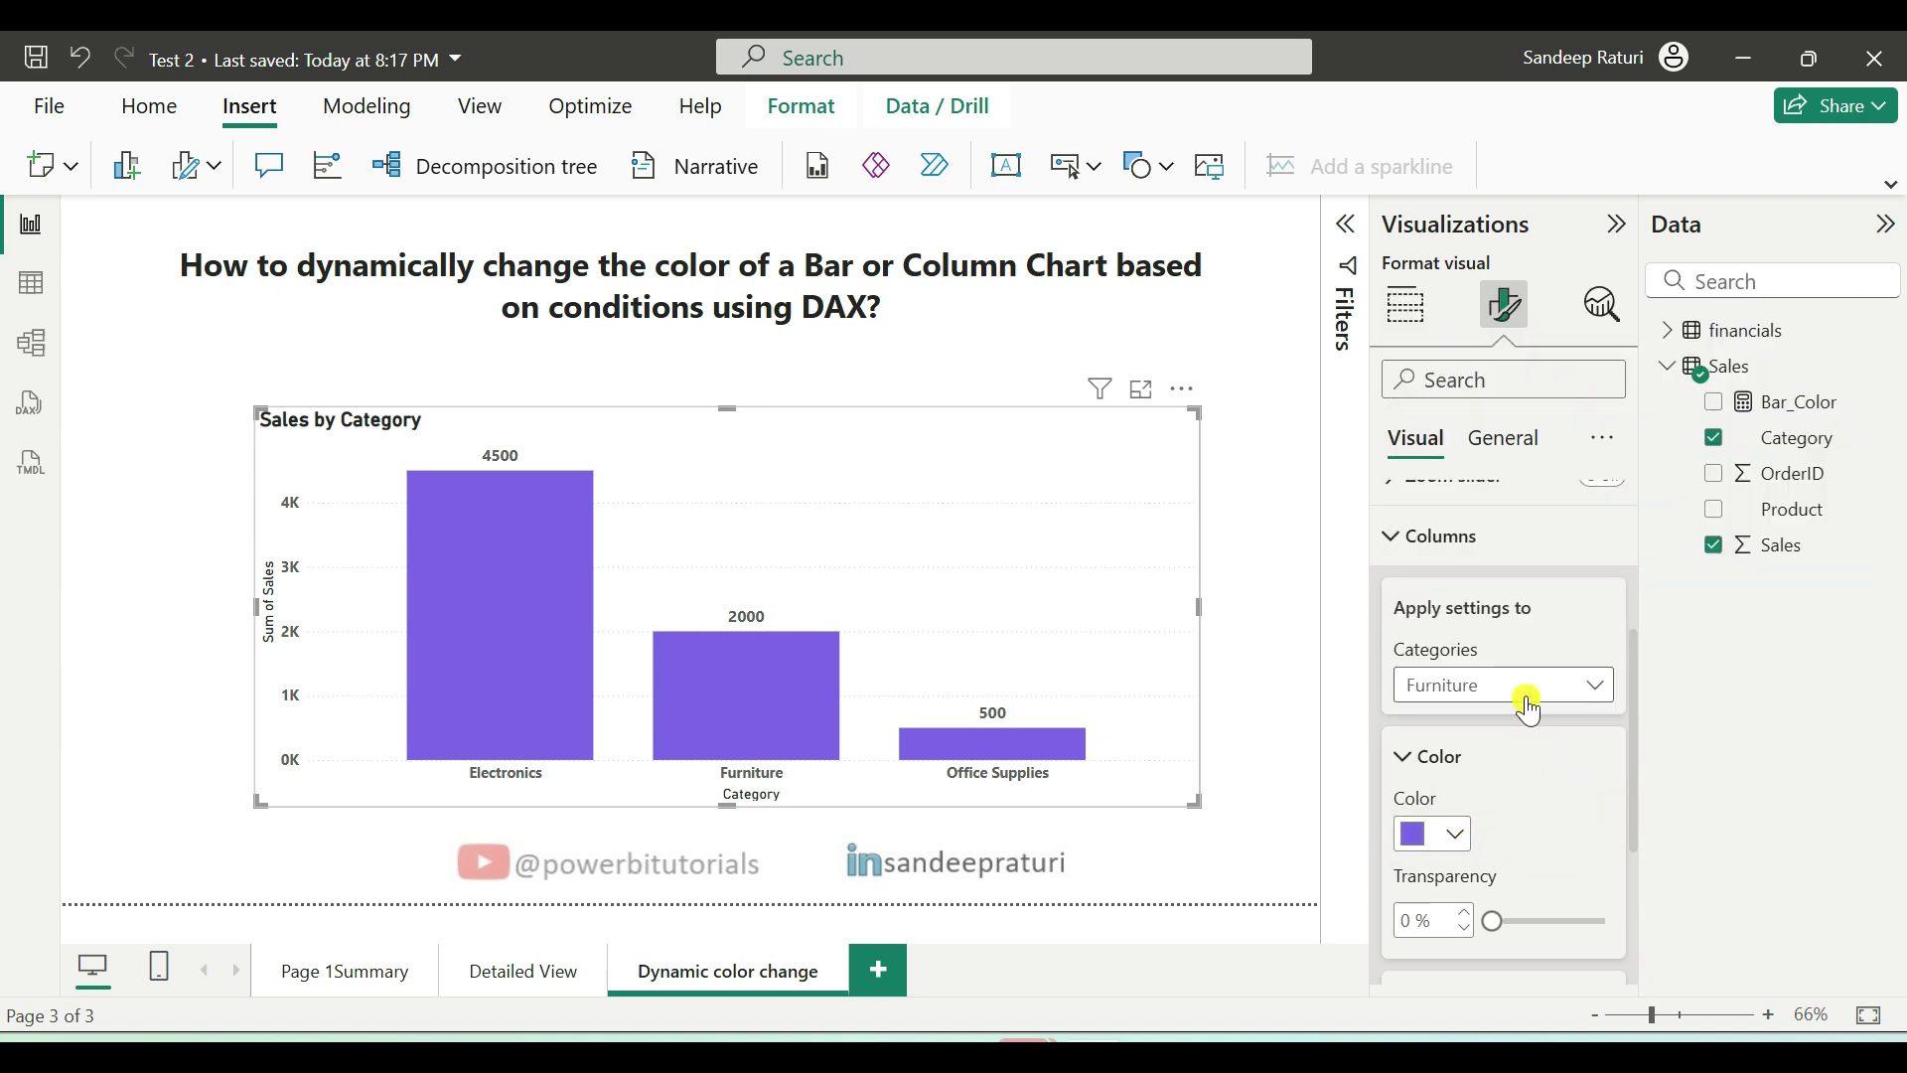
{"action": "left_click", "coordinate": [1524, 687]}
{"action": "left_click", "coordinate": [1507, 829]}
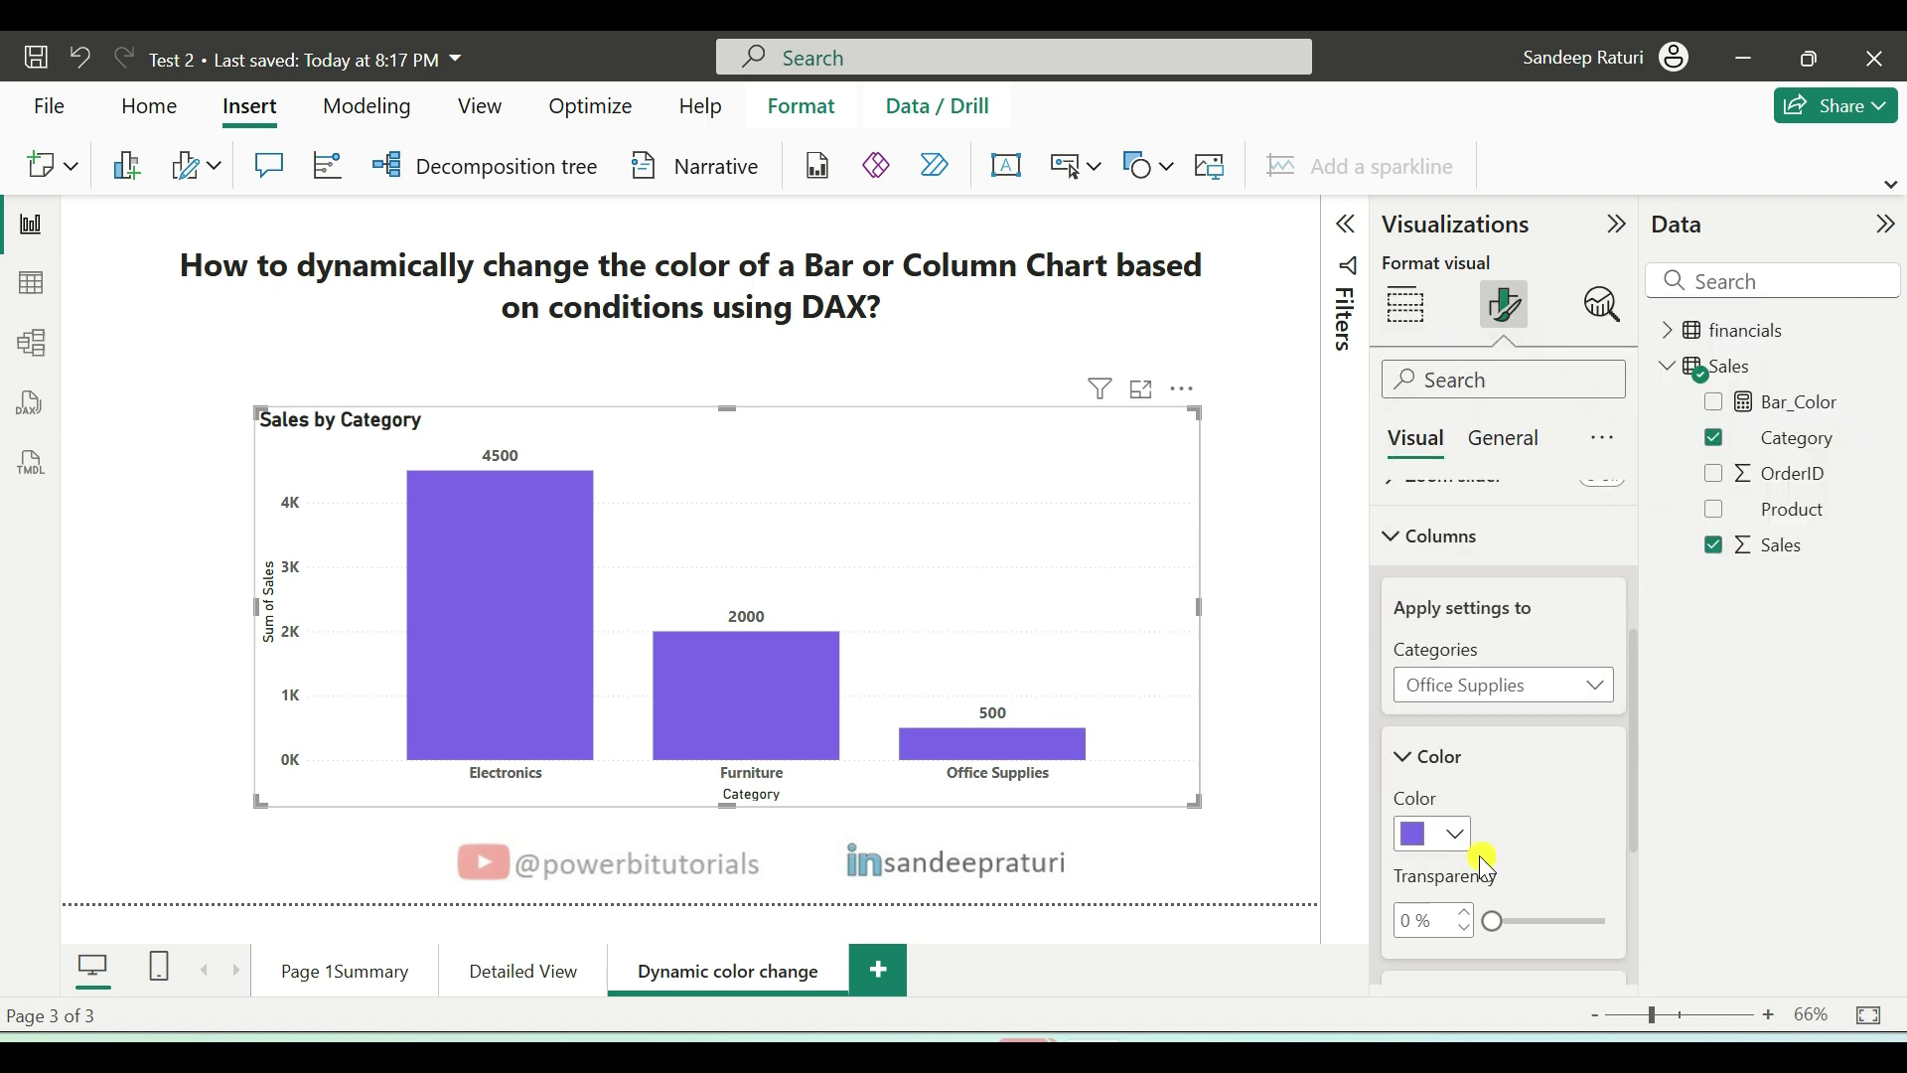
{"action": "left_click", "coordinate": [1453, 834]}
{"action": "left_click", "coordinate": [1578, 856]}
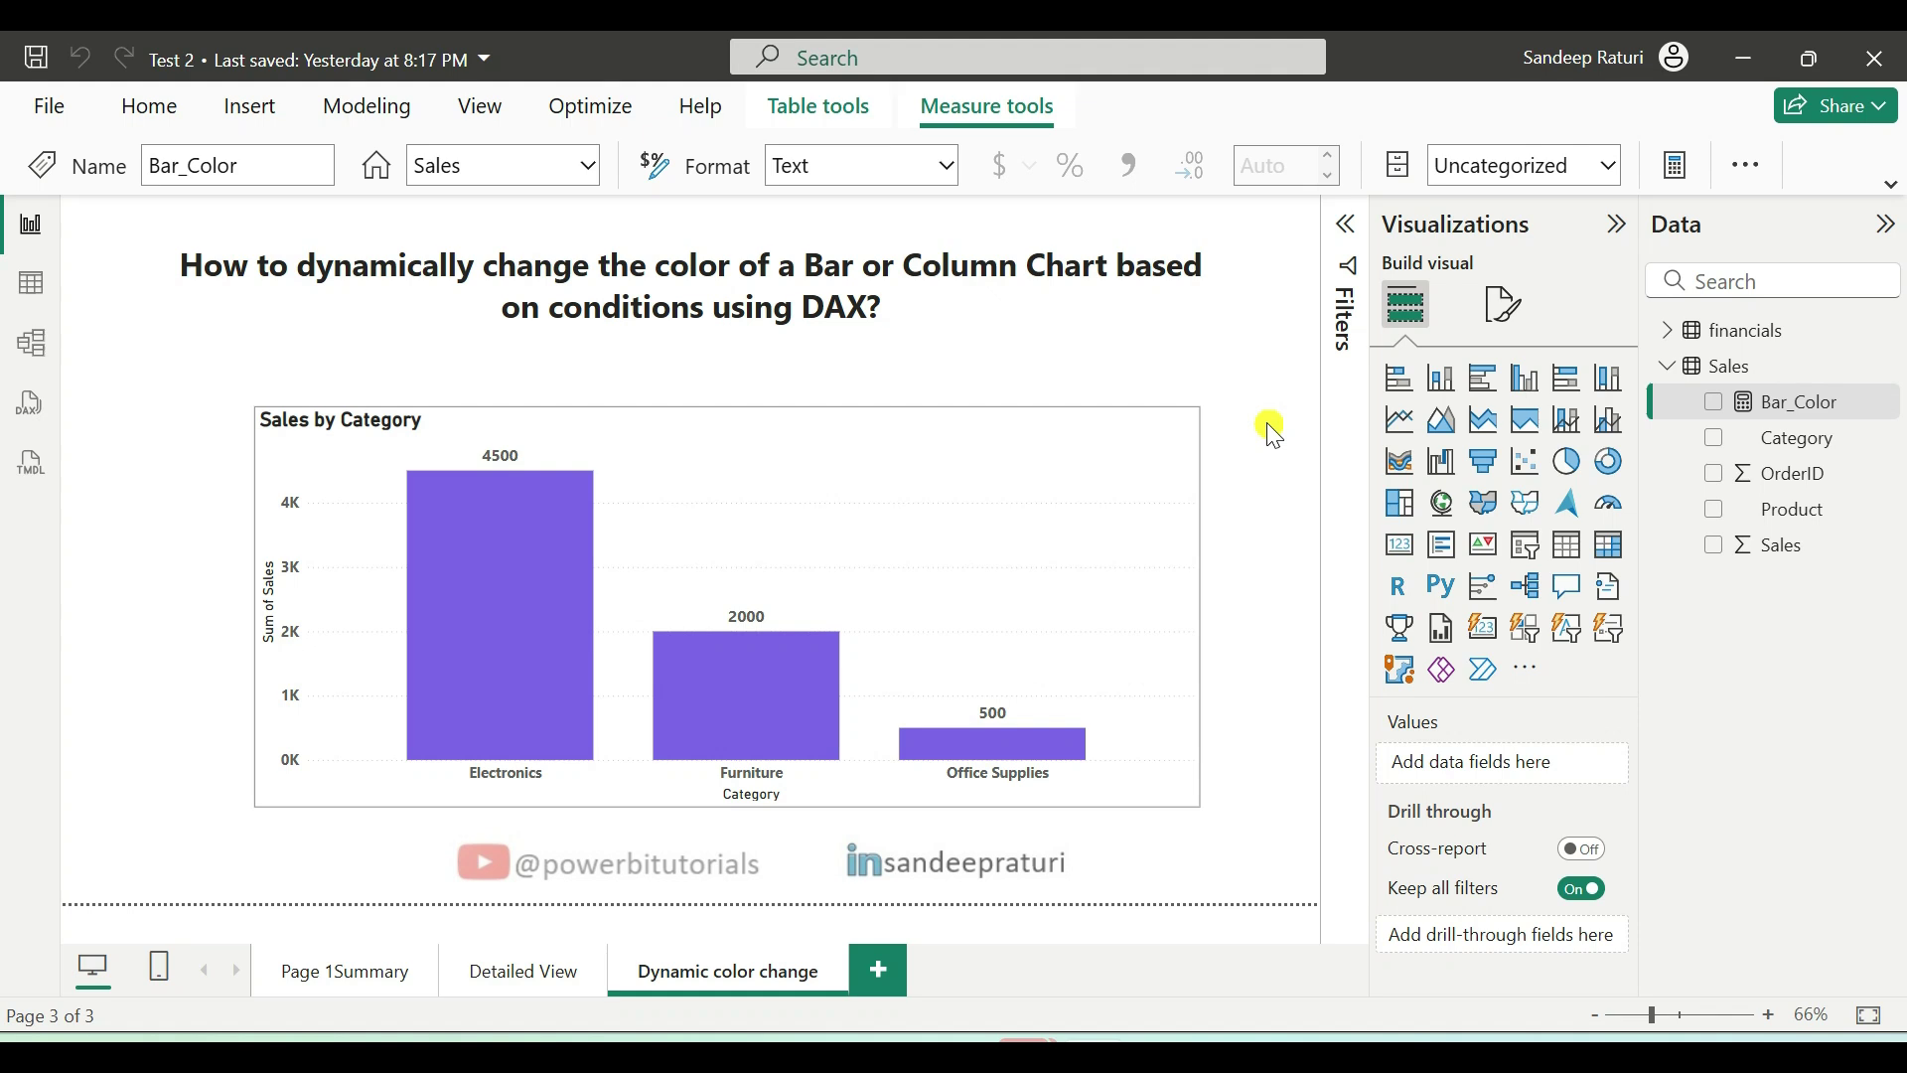
- Create a Sales measure named 'Column color code' and paste in the SWITCH hex-code formula
{"action": "right_click", "coordinate": [1735, 367]}
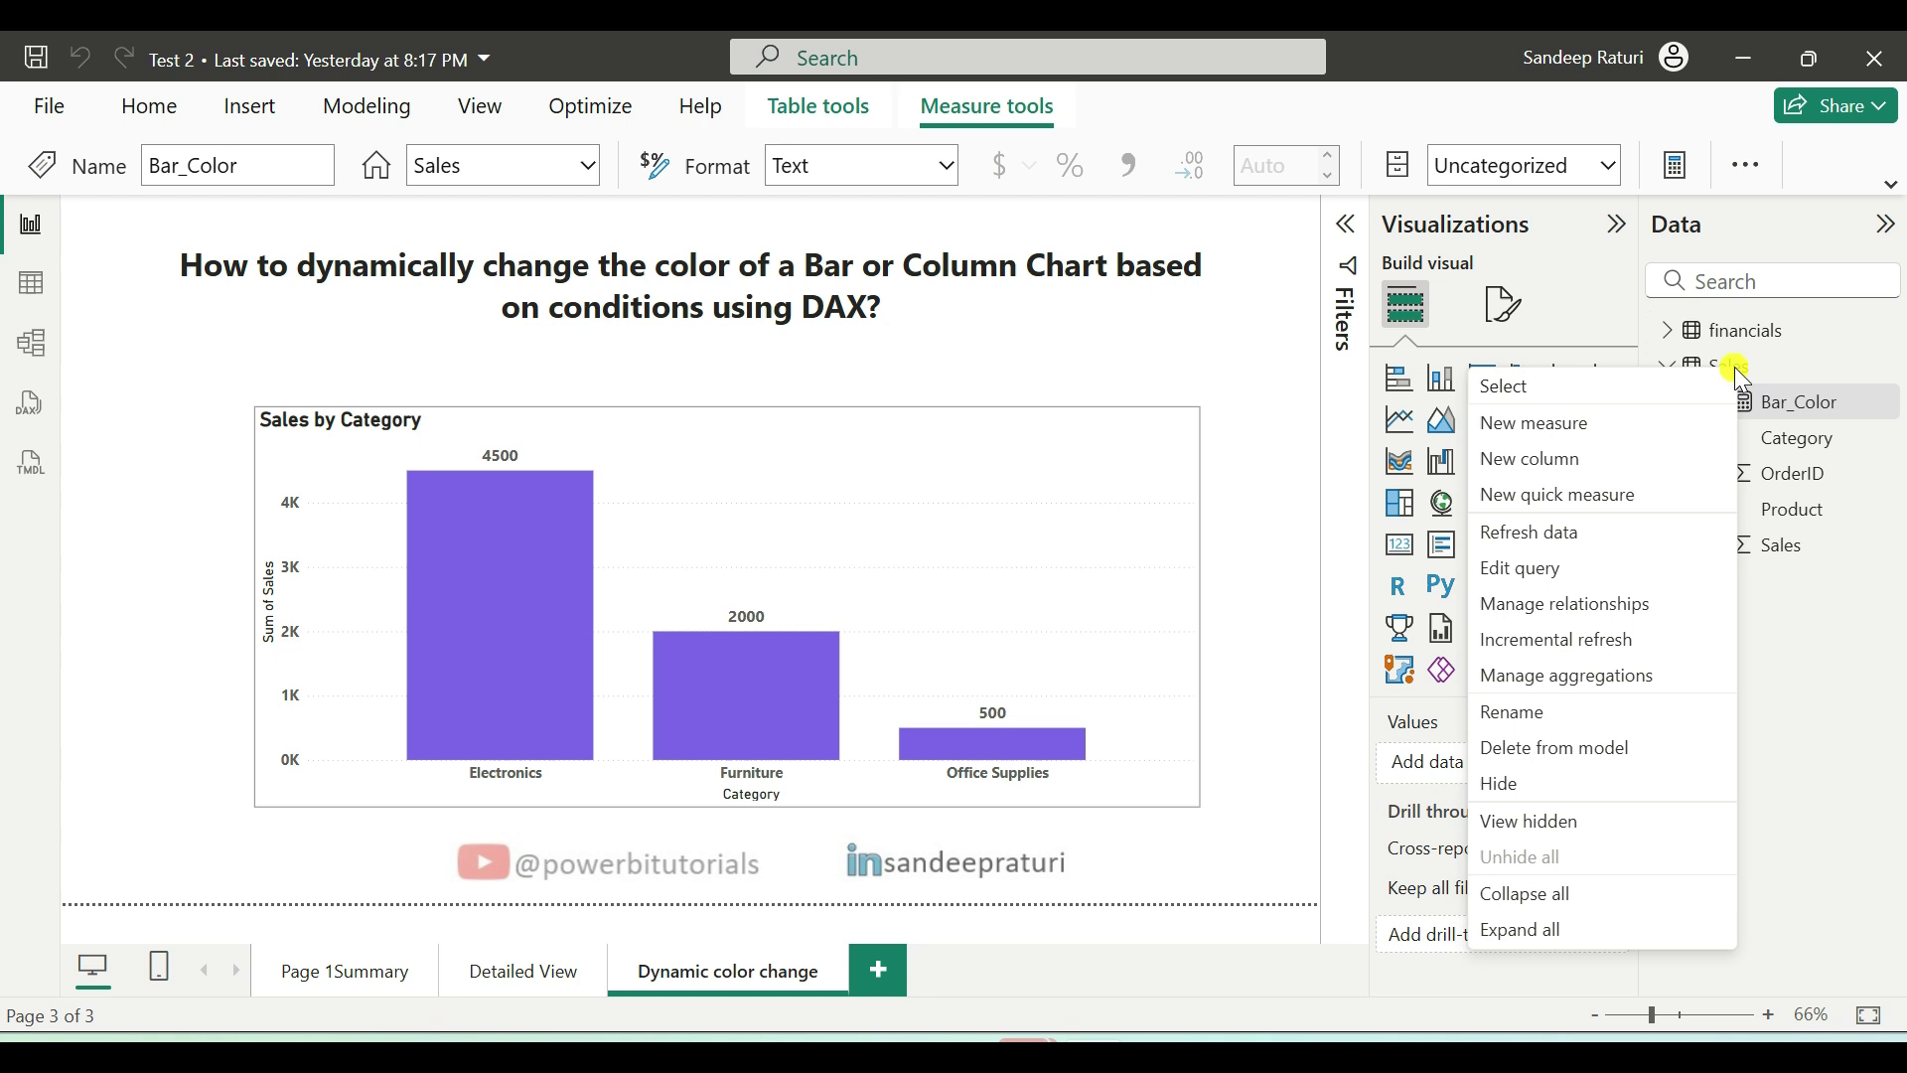
{"action": "left_click", "coordinate": [1570, 427]}
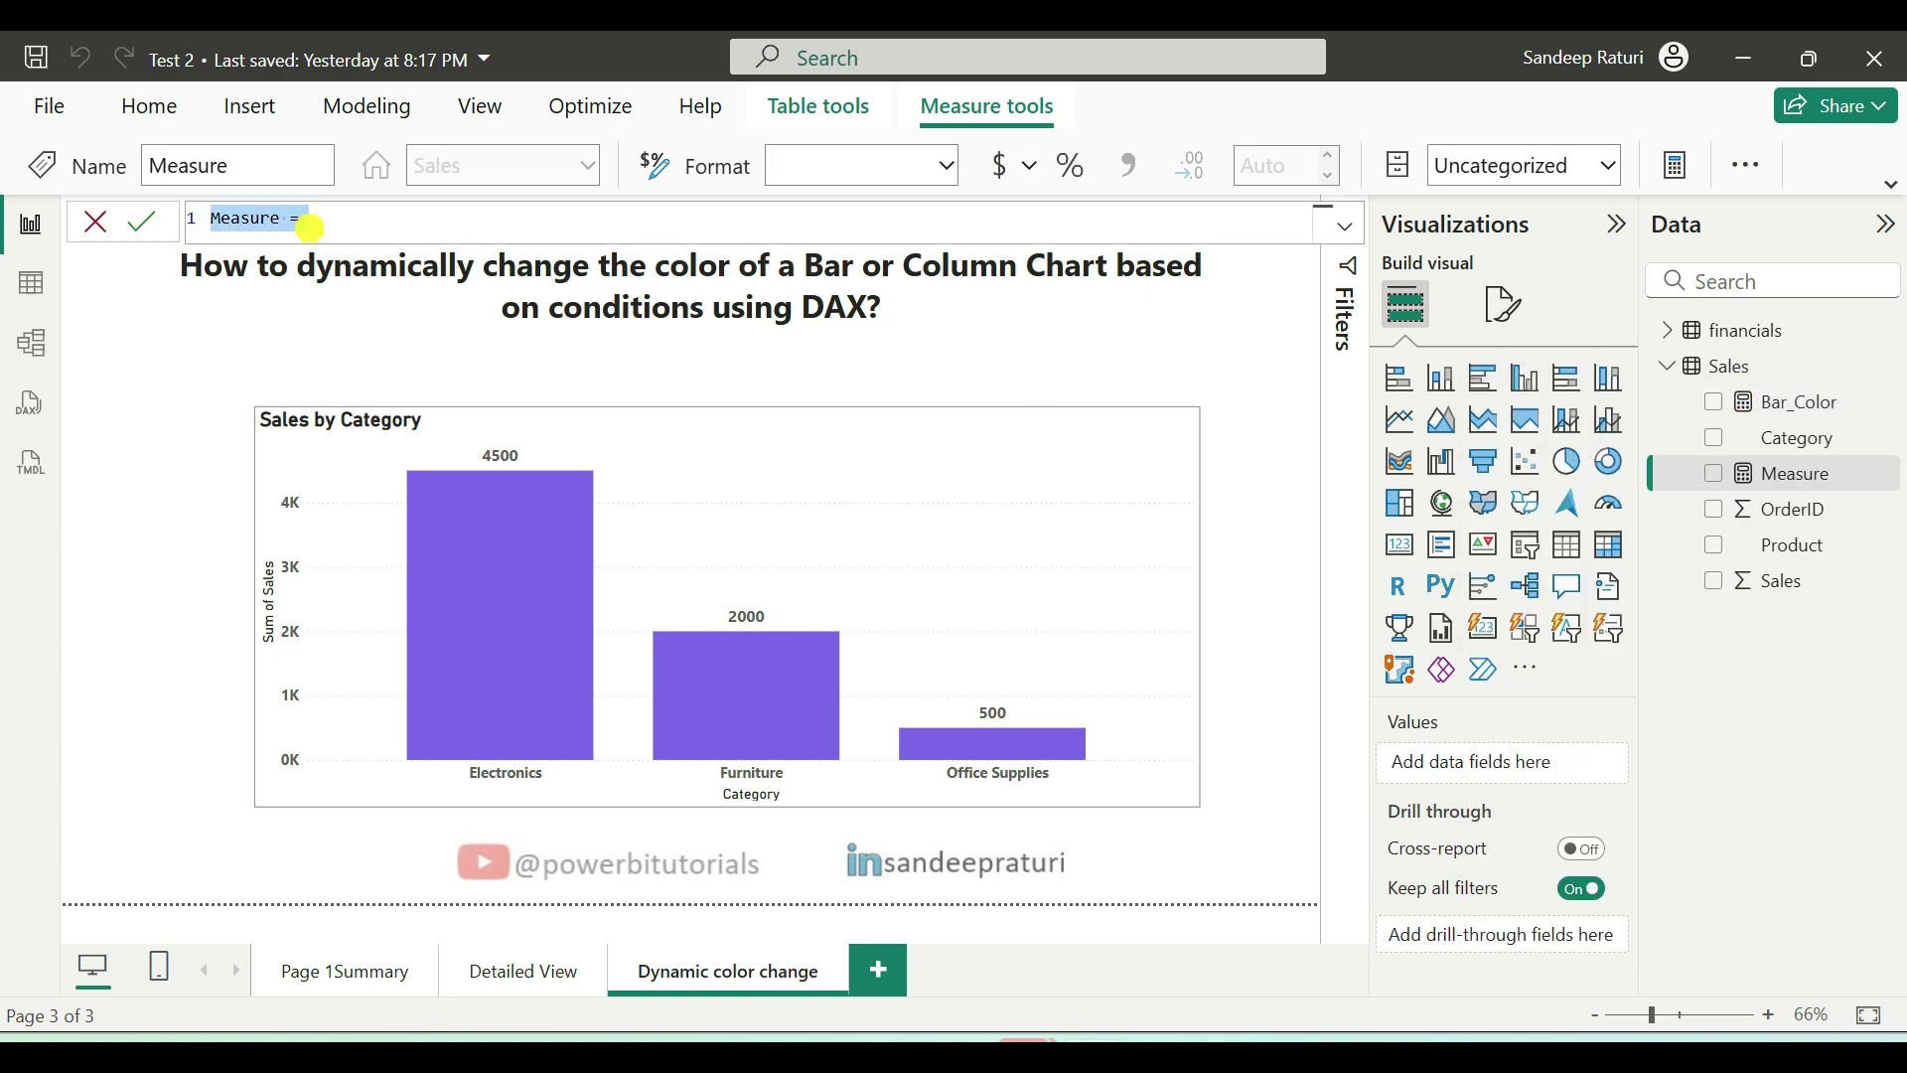
{"action": "double_click", "coordinate": [263, 220]}
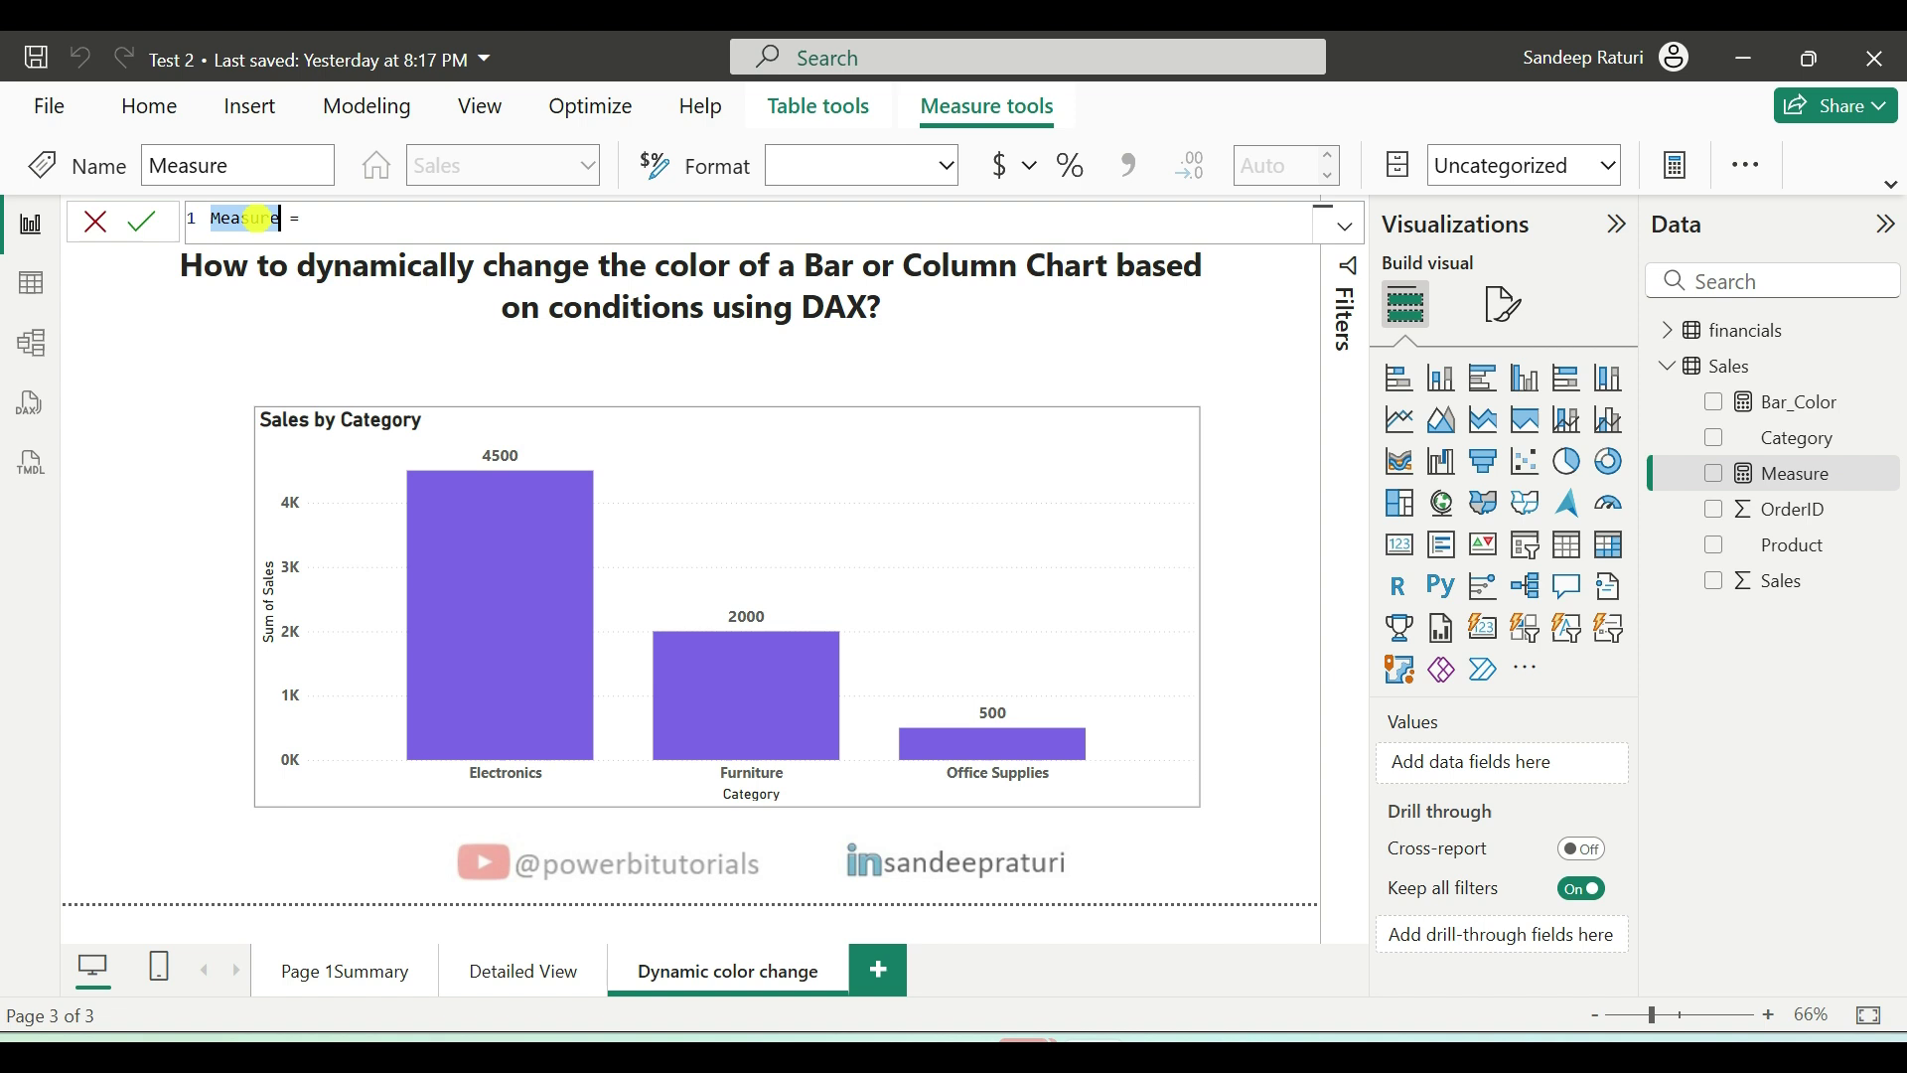
{"action": "type", "text": "Column col"}
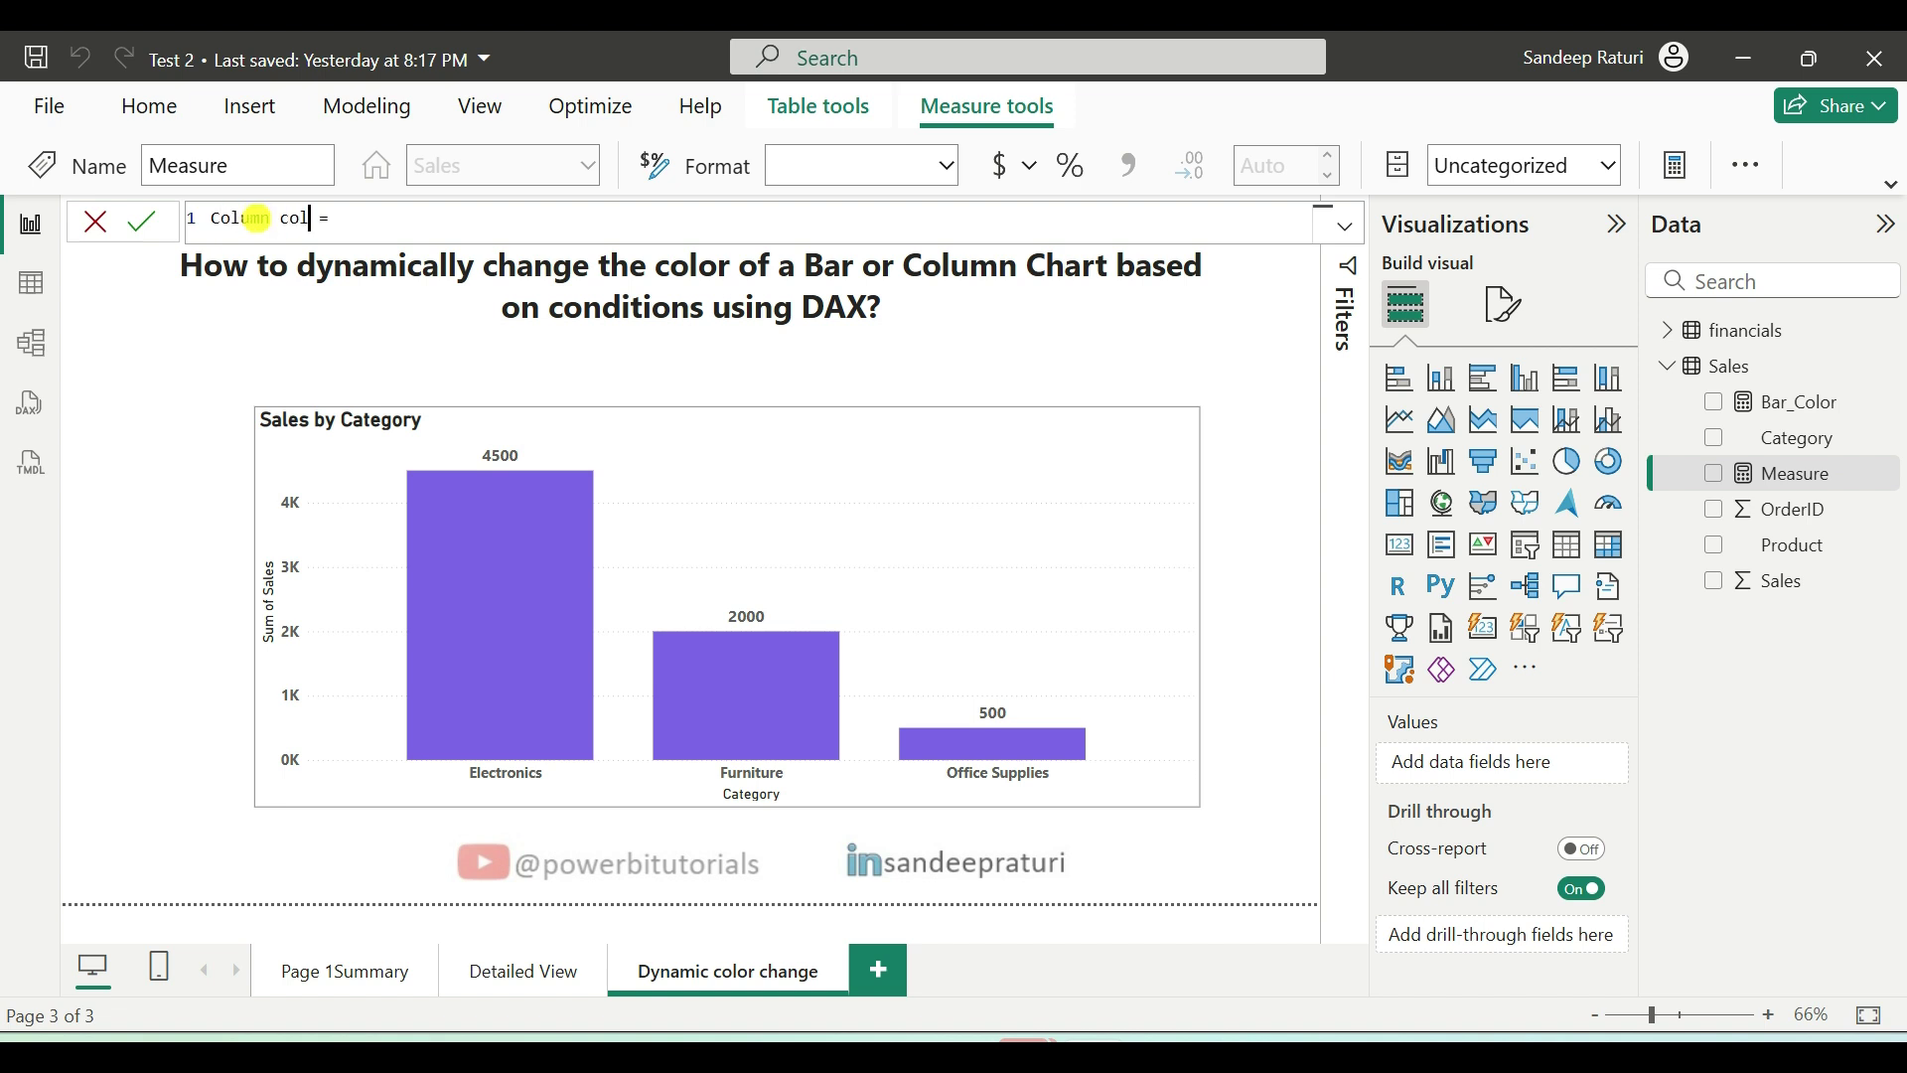
{"action": "type", "text": "or code"}
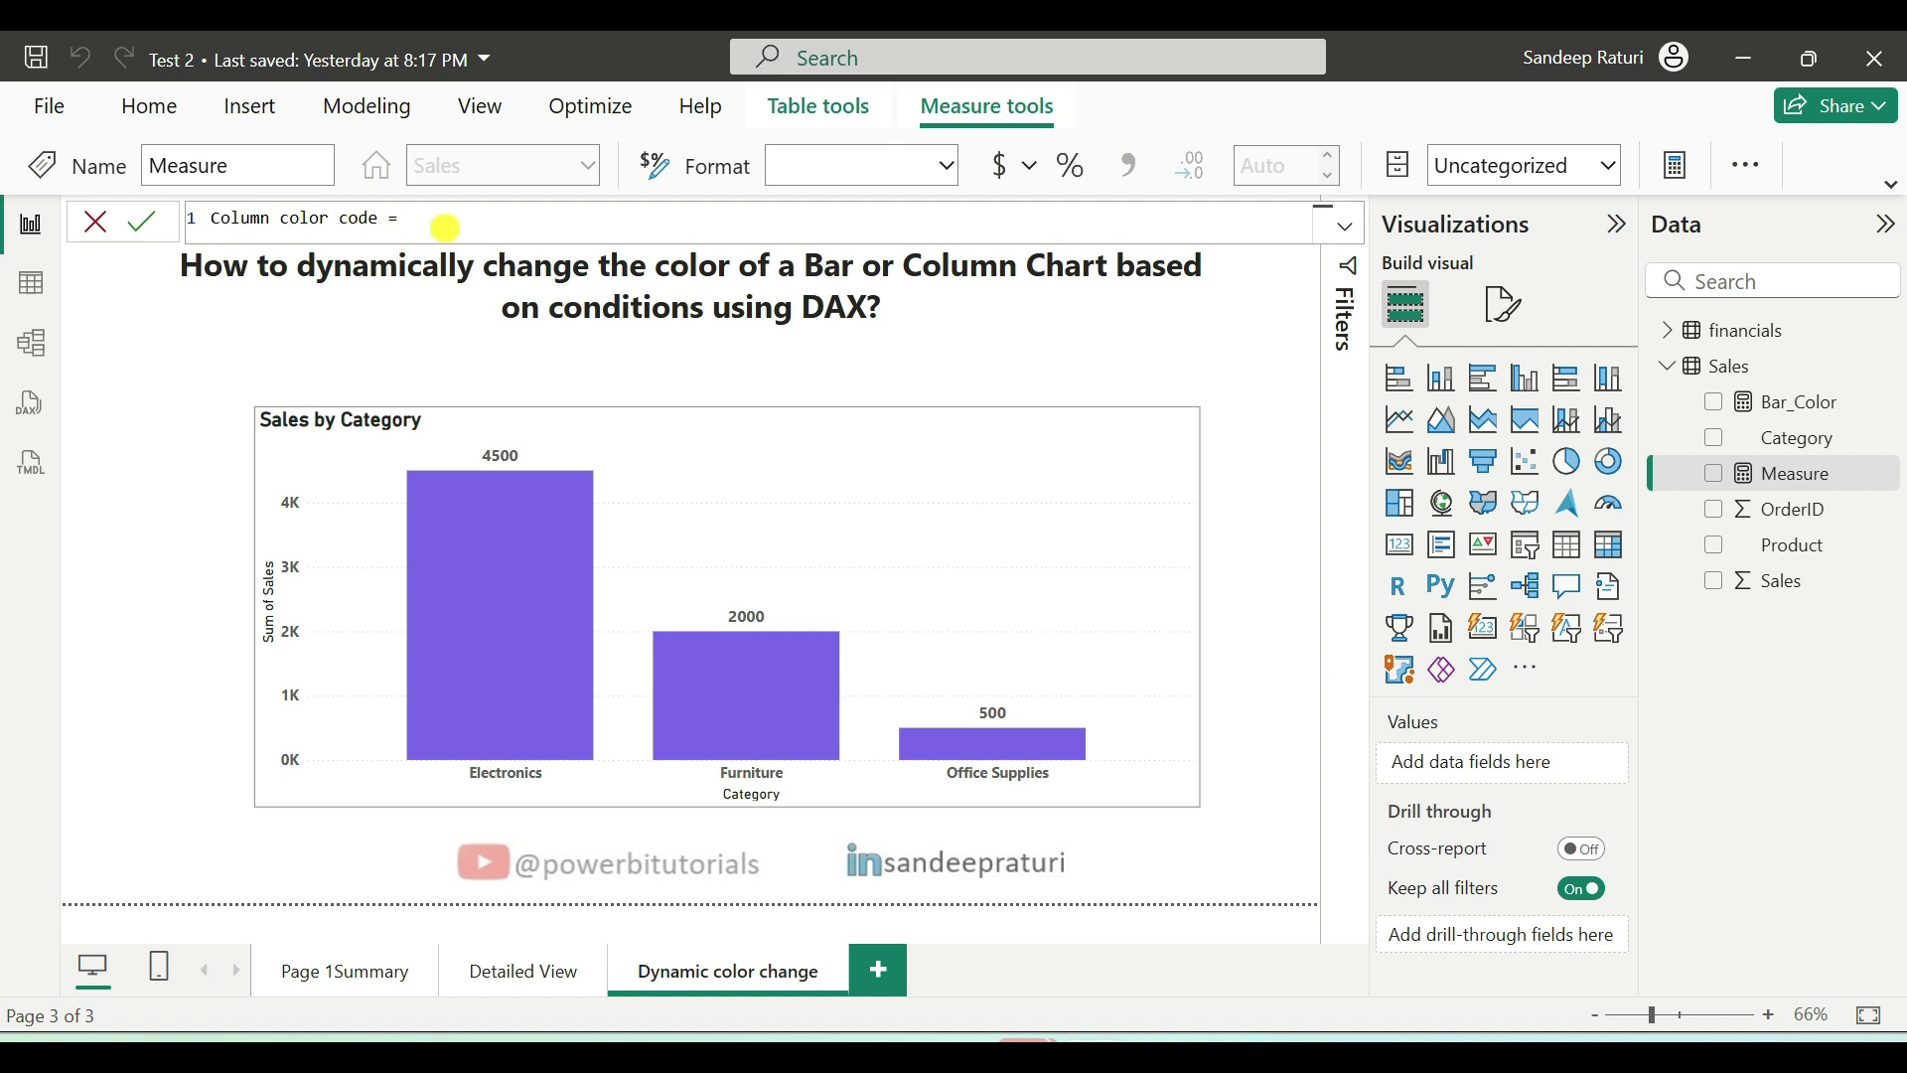
{"action": "key", "text": "shift+Return"}
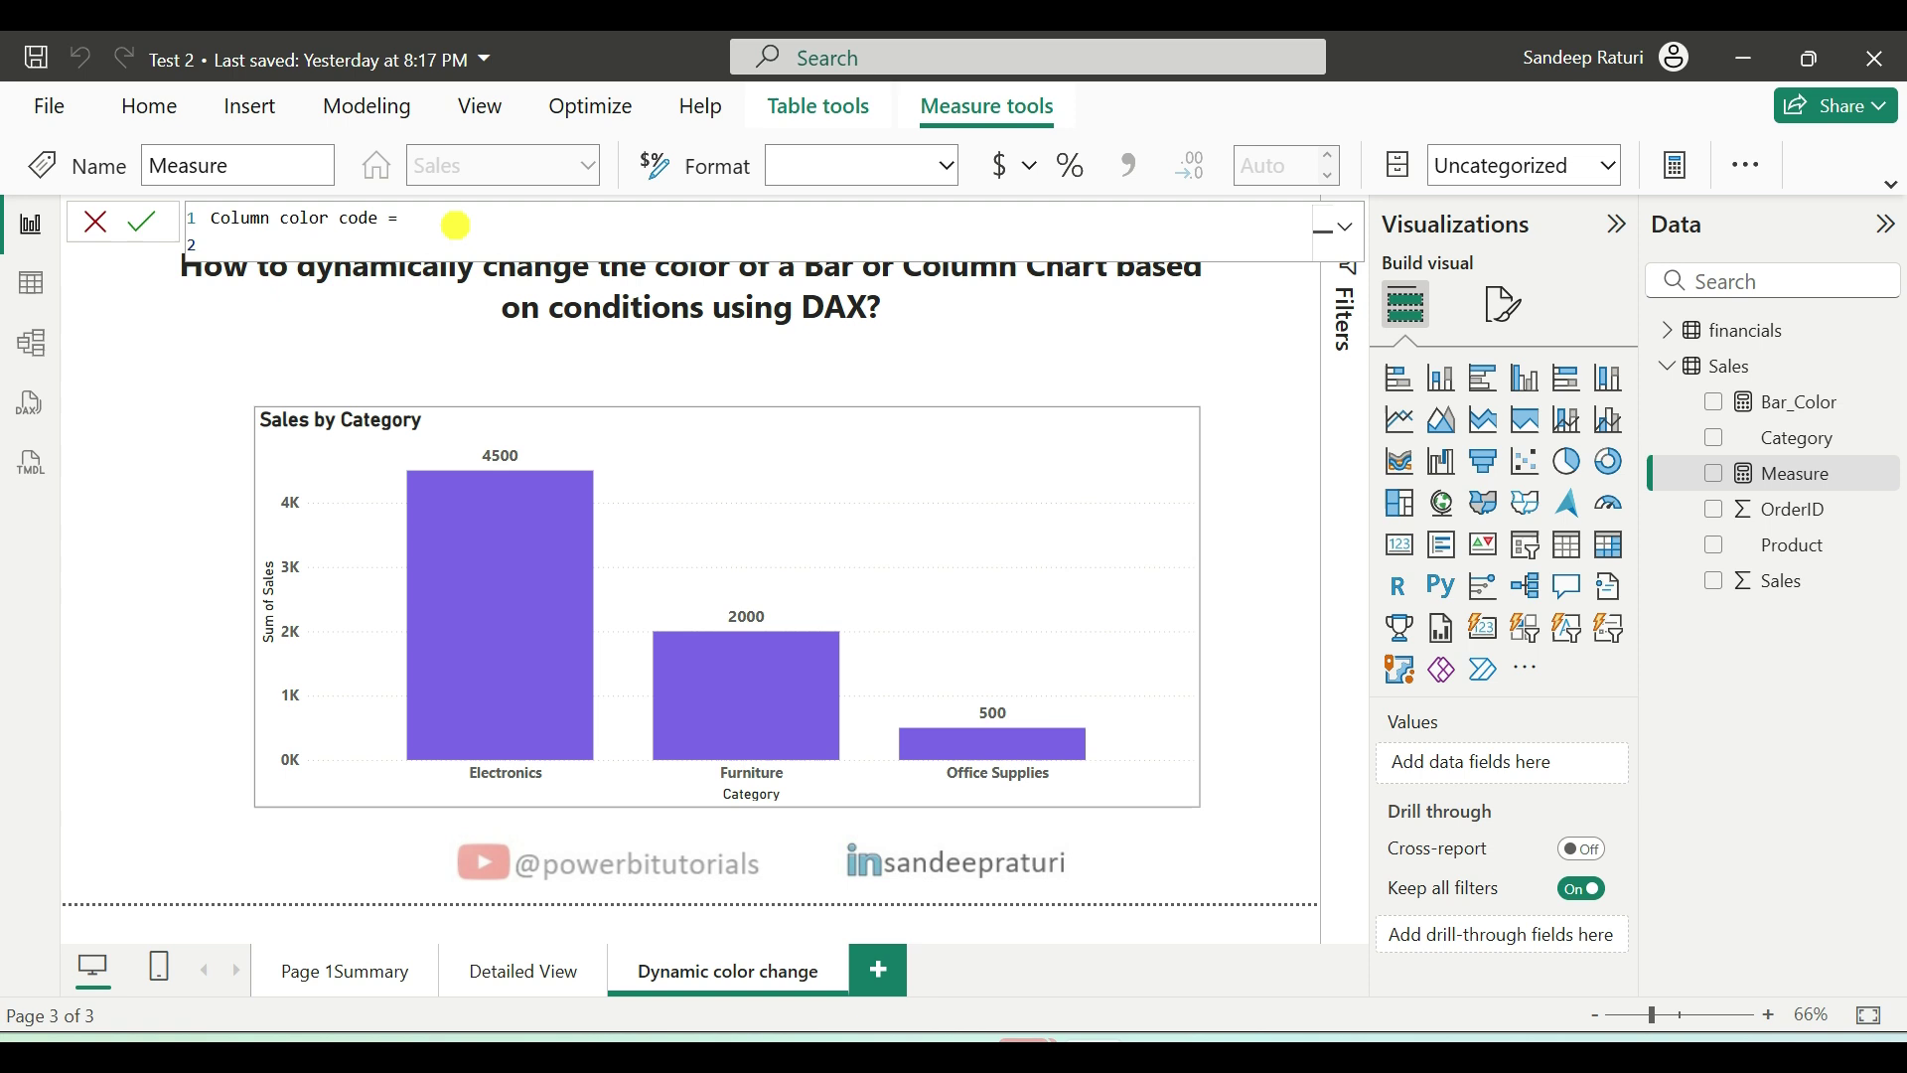
{"action": "type", "text": "SWITCH(     TRUE(),     SUM(Sales[Sales]) <= 500, \"#FF0000\", --Red     SUM(Sales[Sales]) > 500 && SUM(Sales[Sales]) <= 3000, \"#FBB03B\", -- Orange     SUM(Sales[Sales]) > 3000, \"#2C8838\", --Green     \"#666666\"--Grey for Deafult )"}
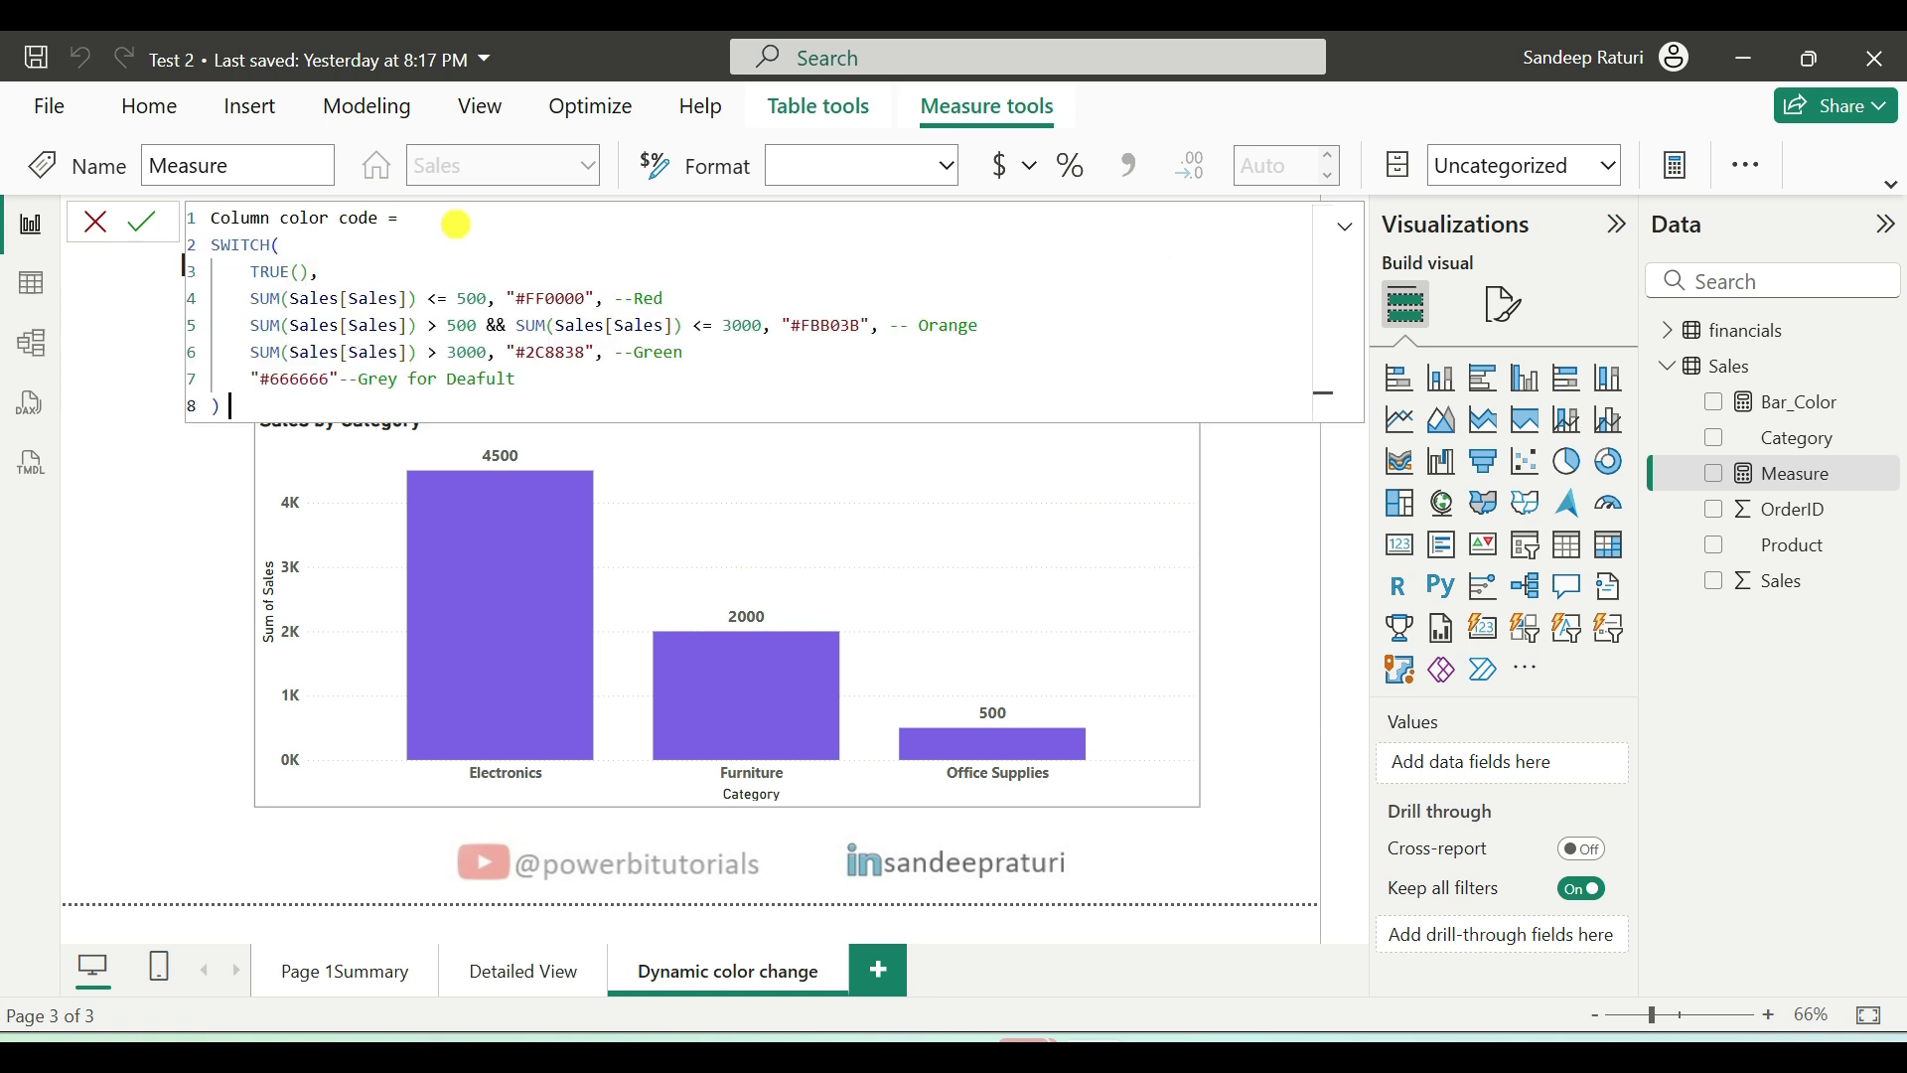
- Walk through the formula, highlighting SWITCH, TRUE(), and the 500 and 3000 sales conditions with default
{"action": "left_click_drag", "start_coordinate": [231, 407], "coordinate": [216, 257]}
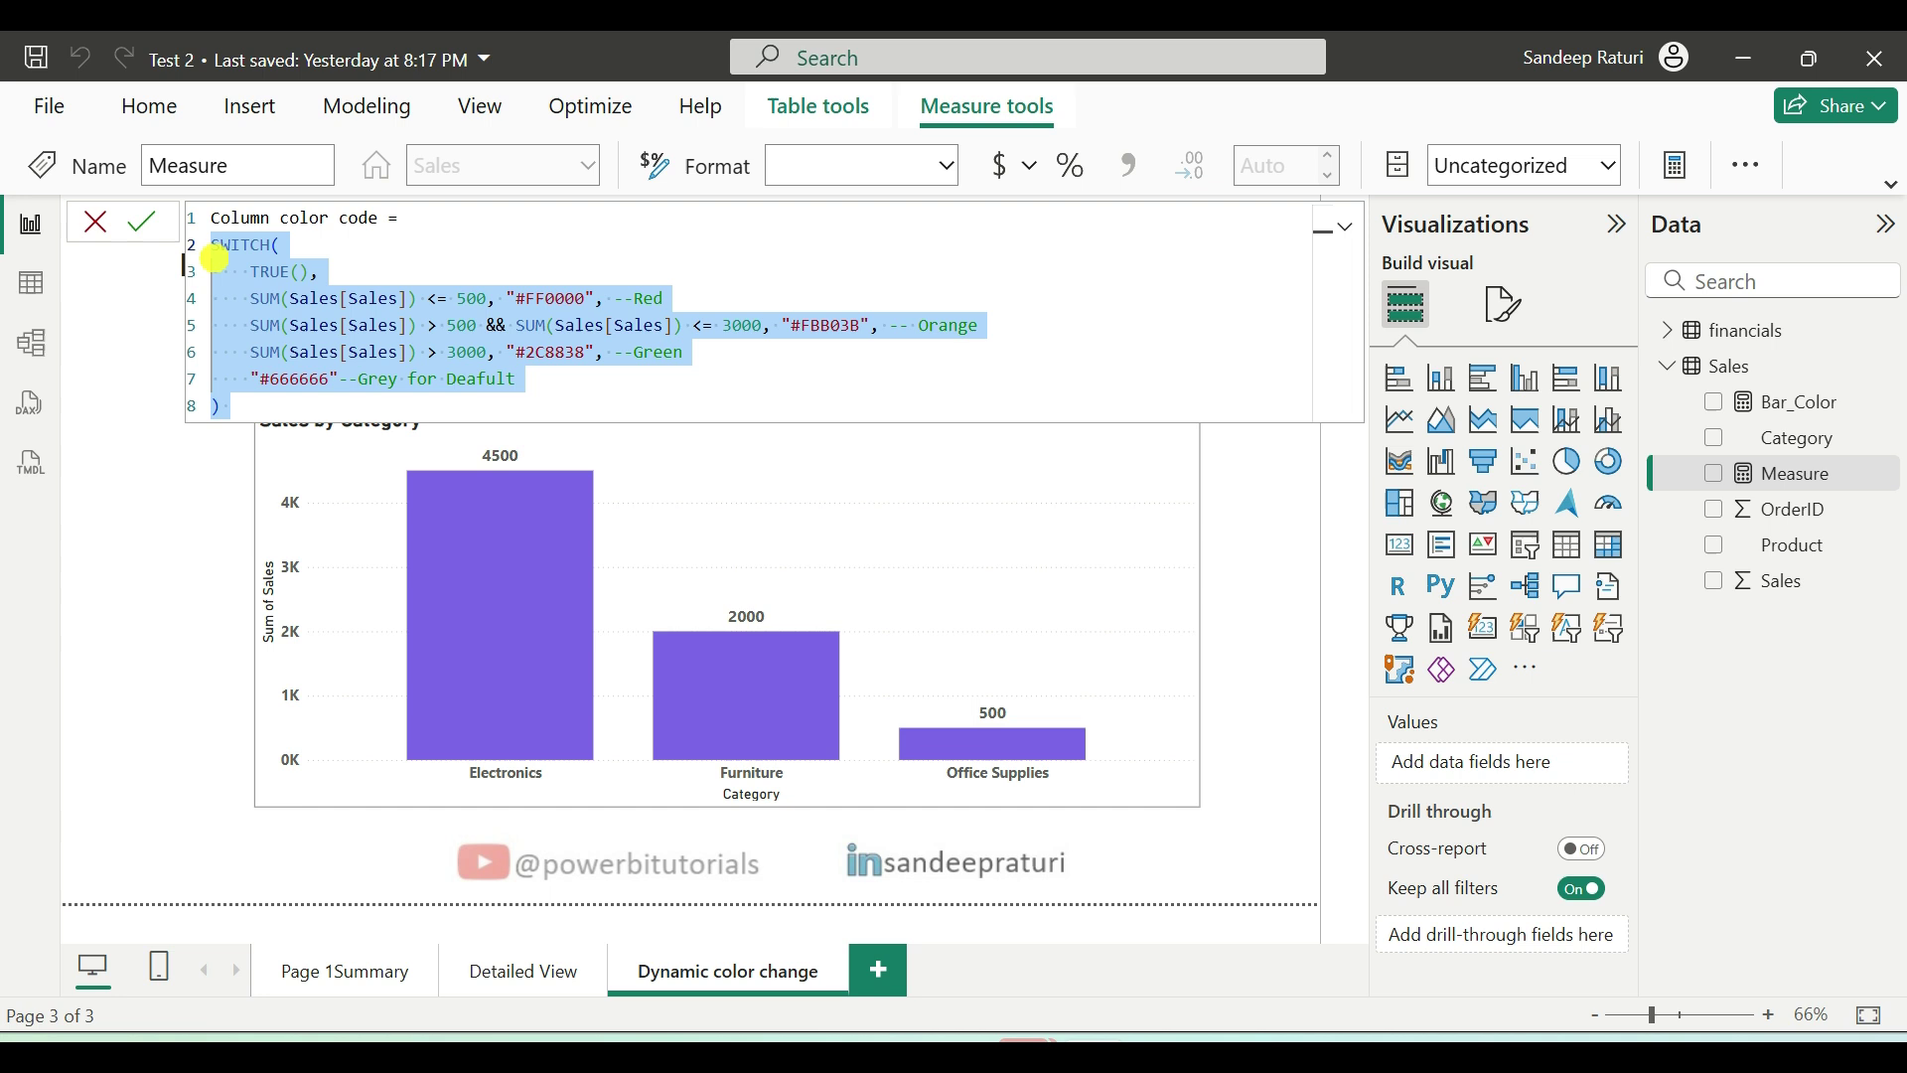
{"action": "left_click", "coordinate": [323, 243]}
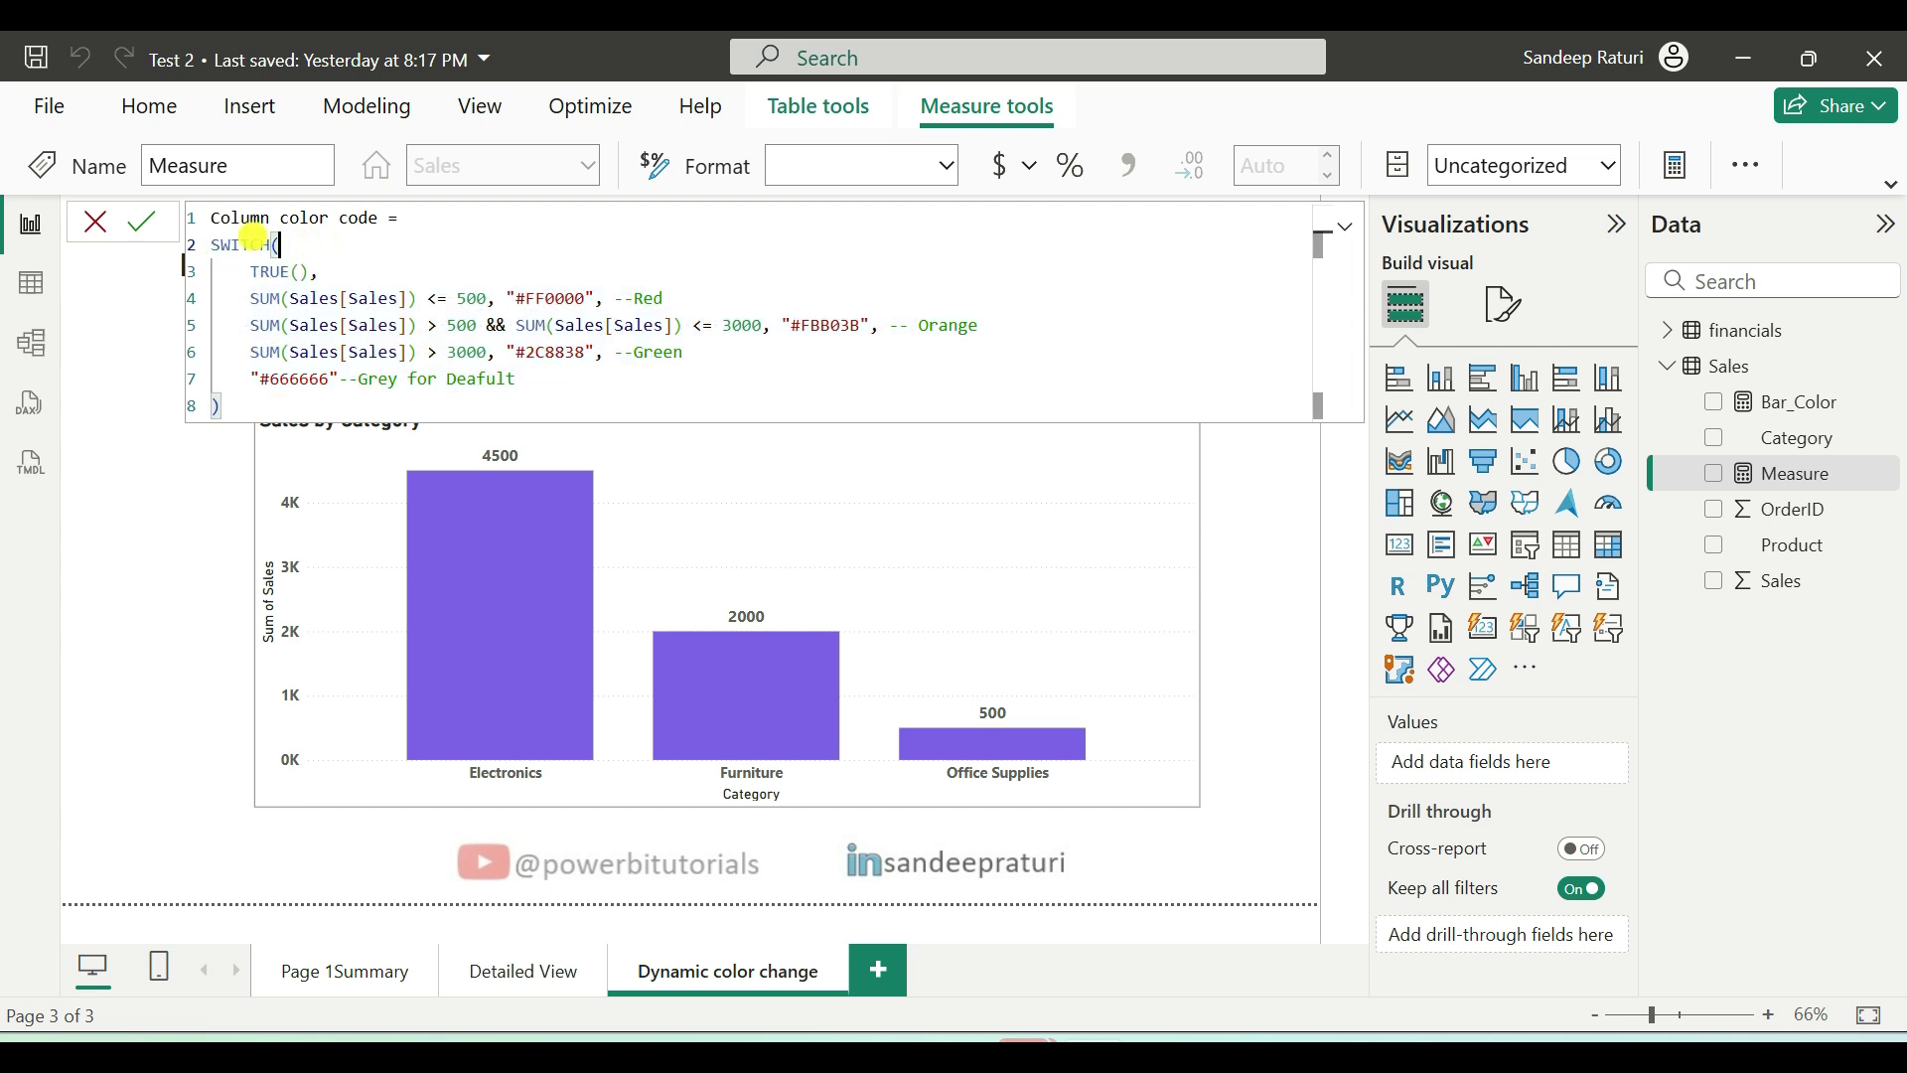
{"action": "double_click", "coordinate": [254, 238]}
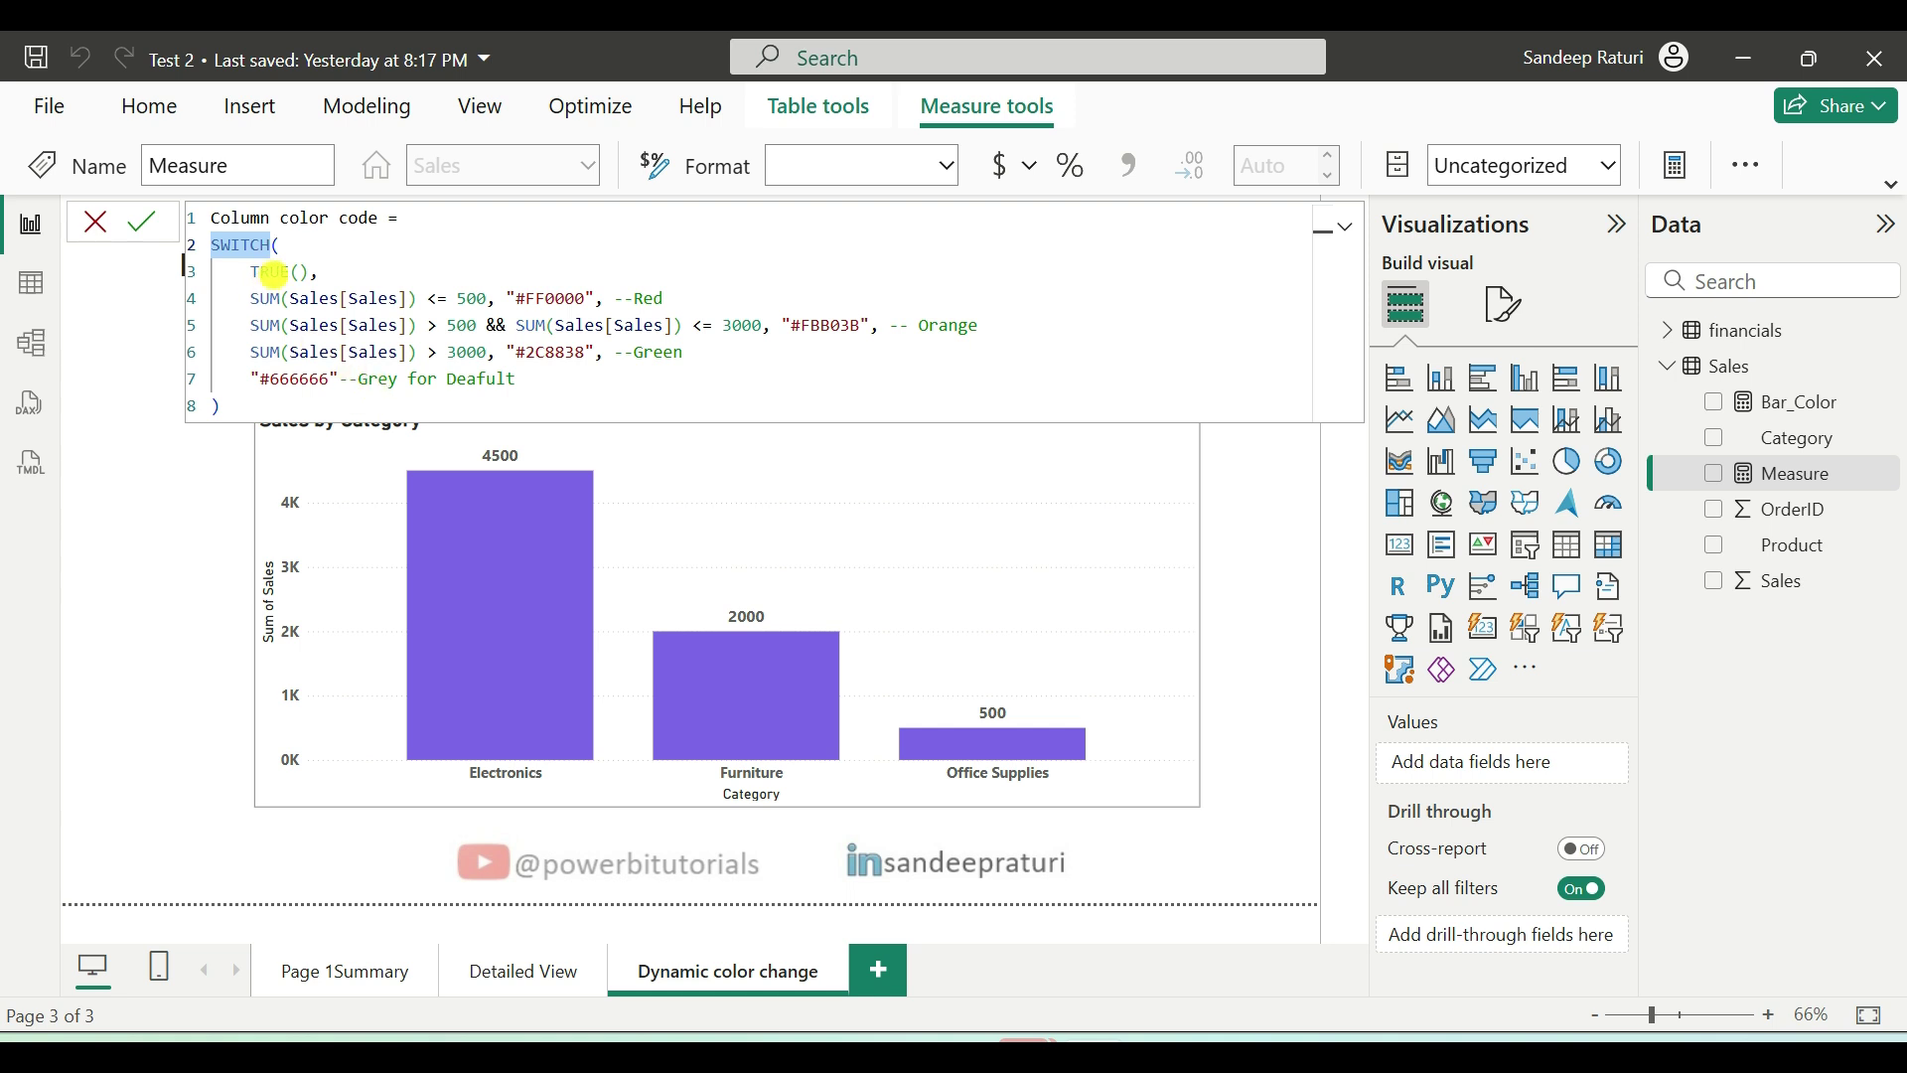
{"action": "double_click", "coordinate": [271, 272]}
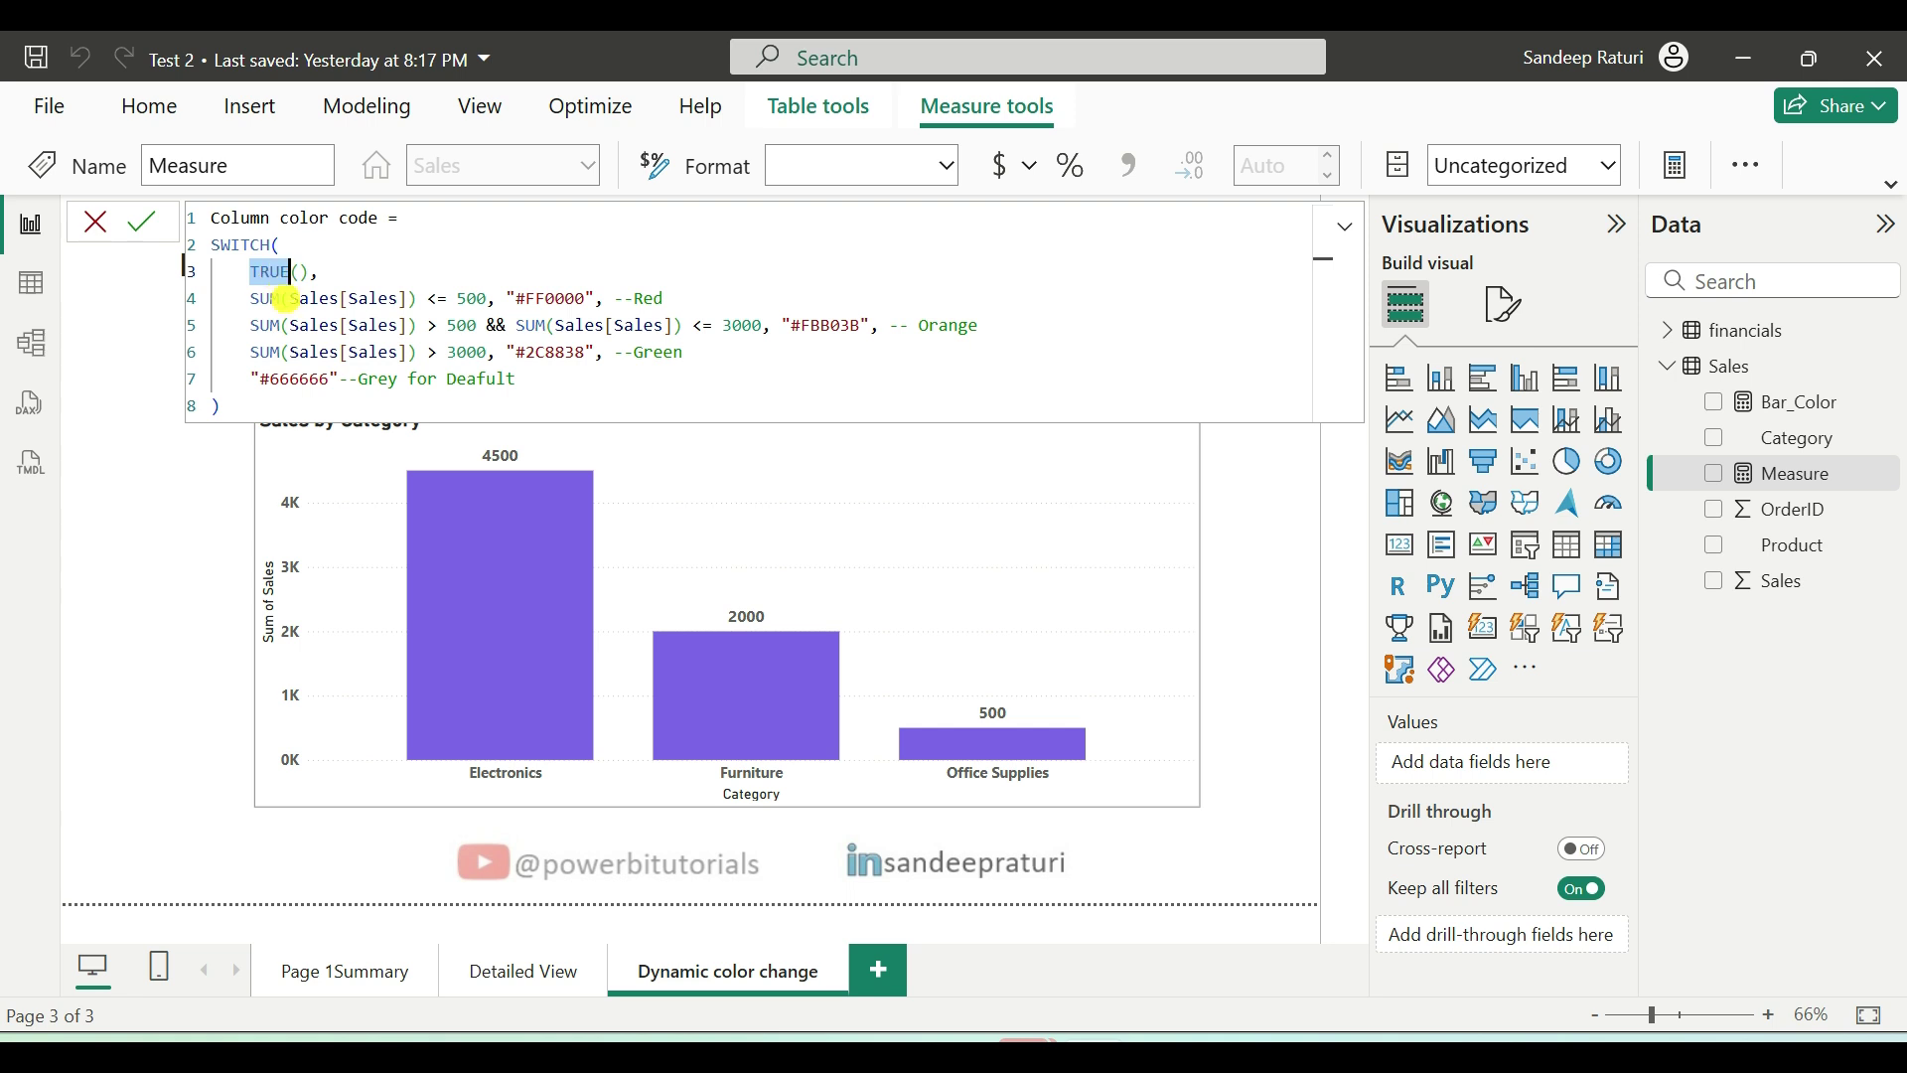
{"action": "left_click_drag", "start_coordinate": [249, 297], "coordinate": [553, 386]}
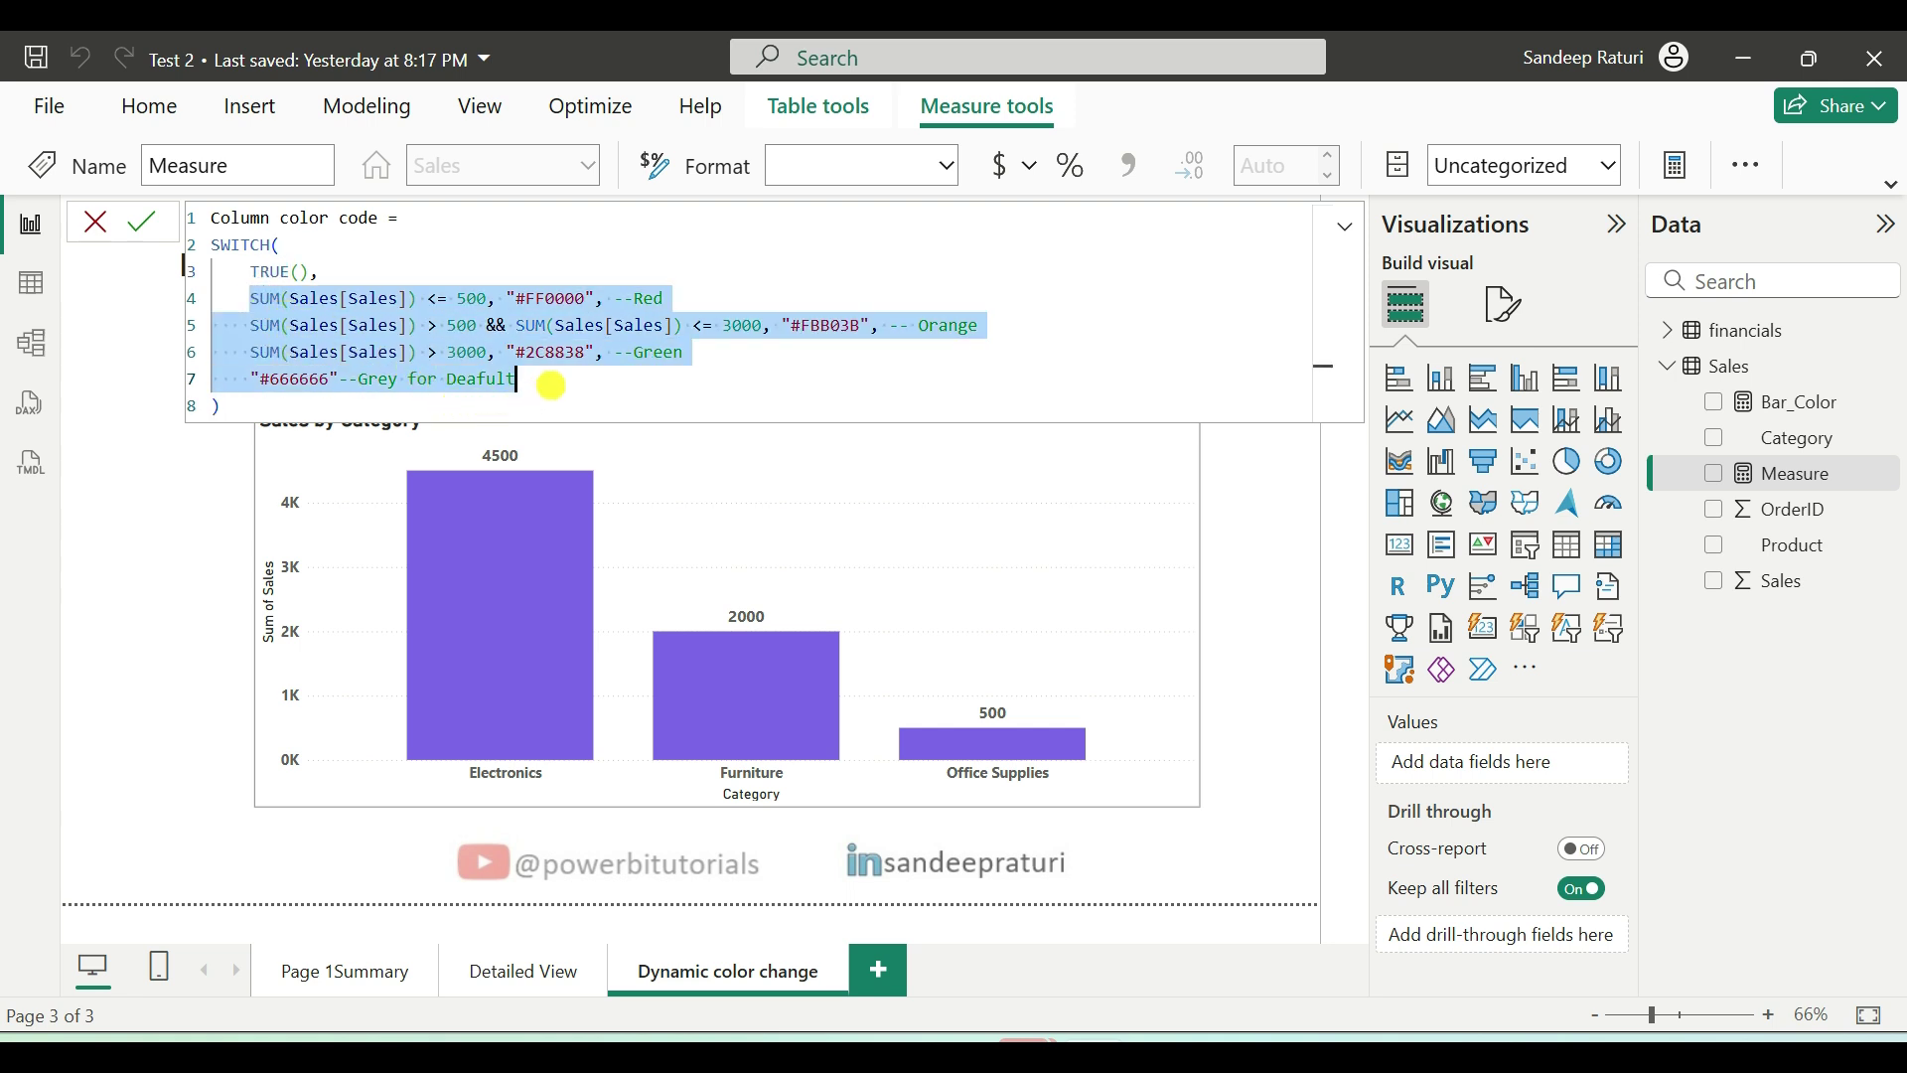
{"action": "double_click", "coordinate": [249, 244]}
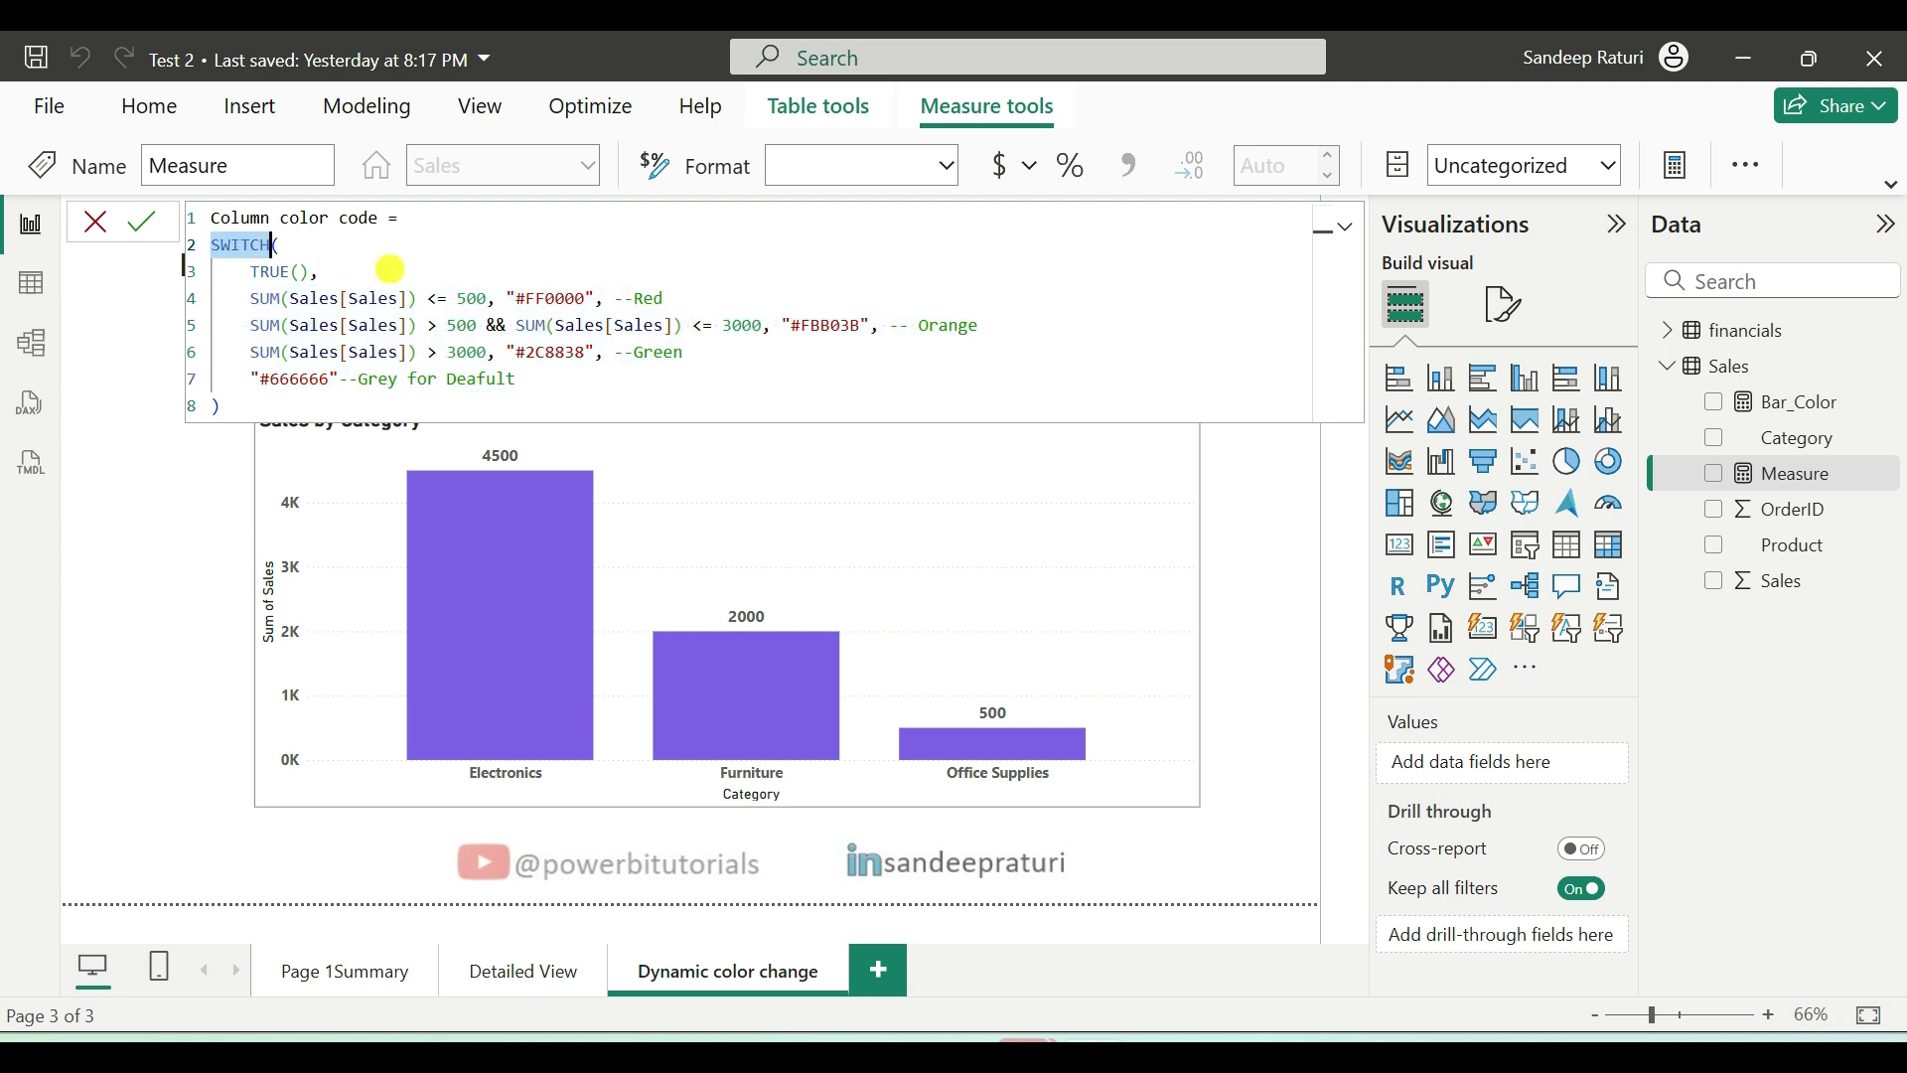
{"action": "left_click", "coordinate": [280, 245]}
{"action": "left_click_drag", "start_coordinate": [242, 298], "coordinate": [736, 354]}
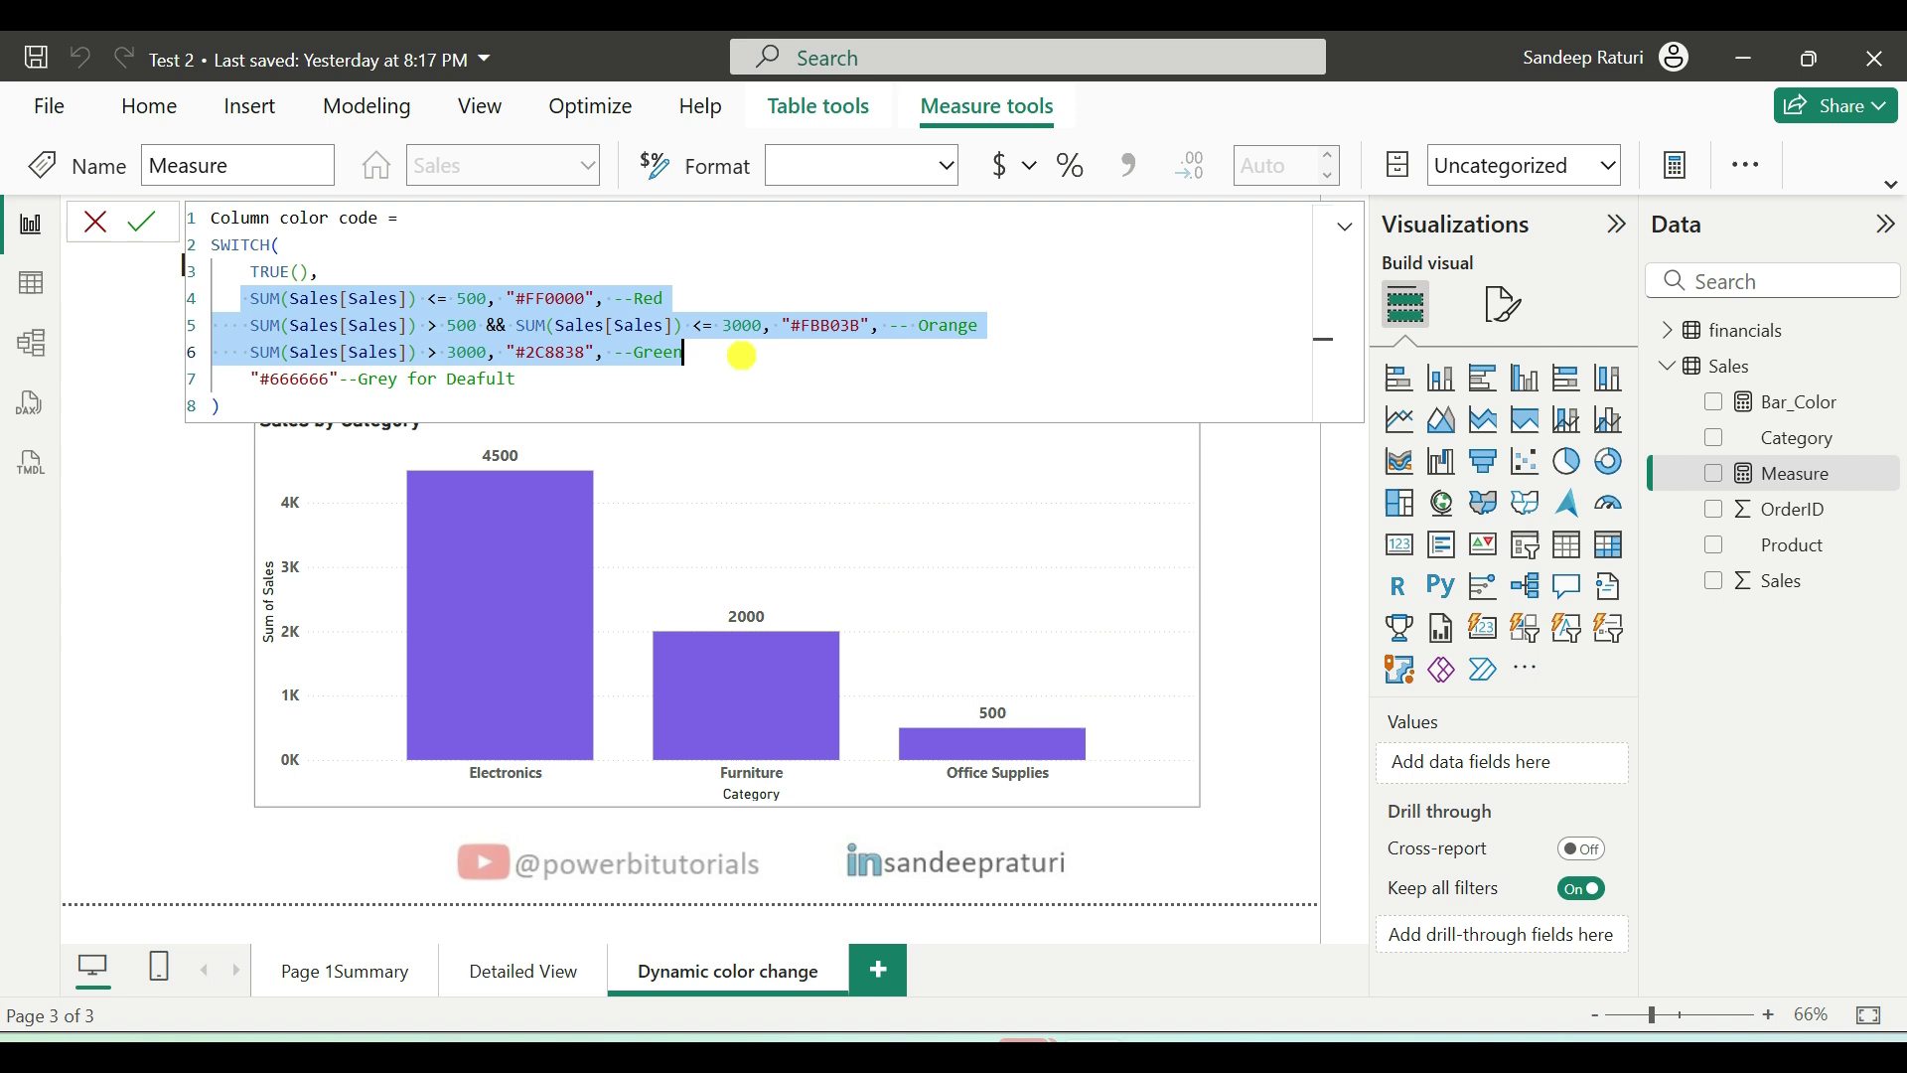
{"action": "left_click", "coordinate": [740, 370]}
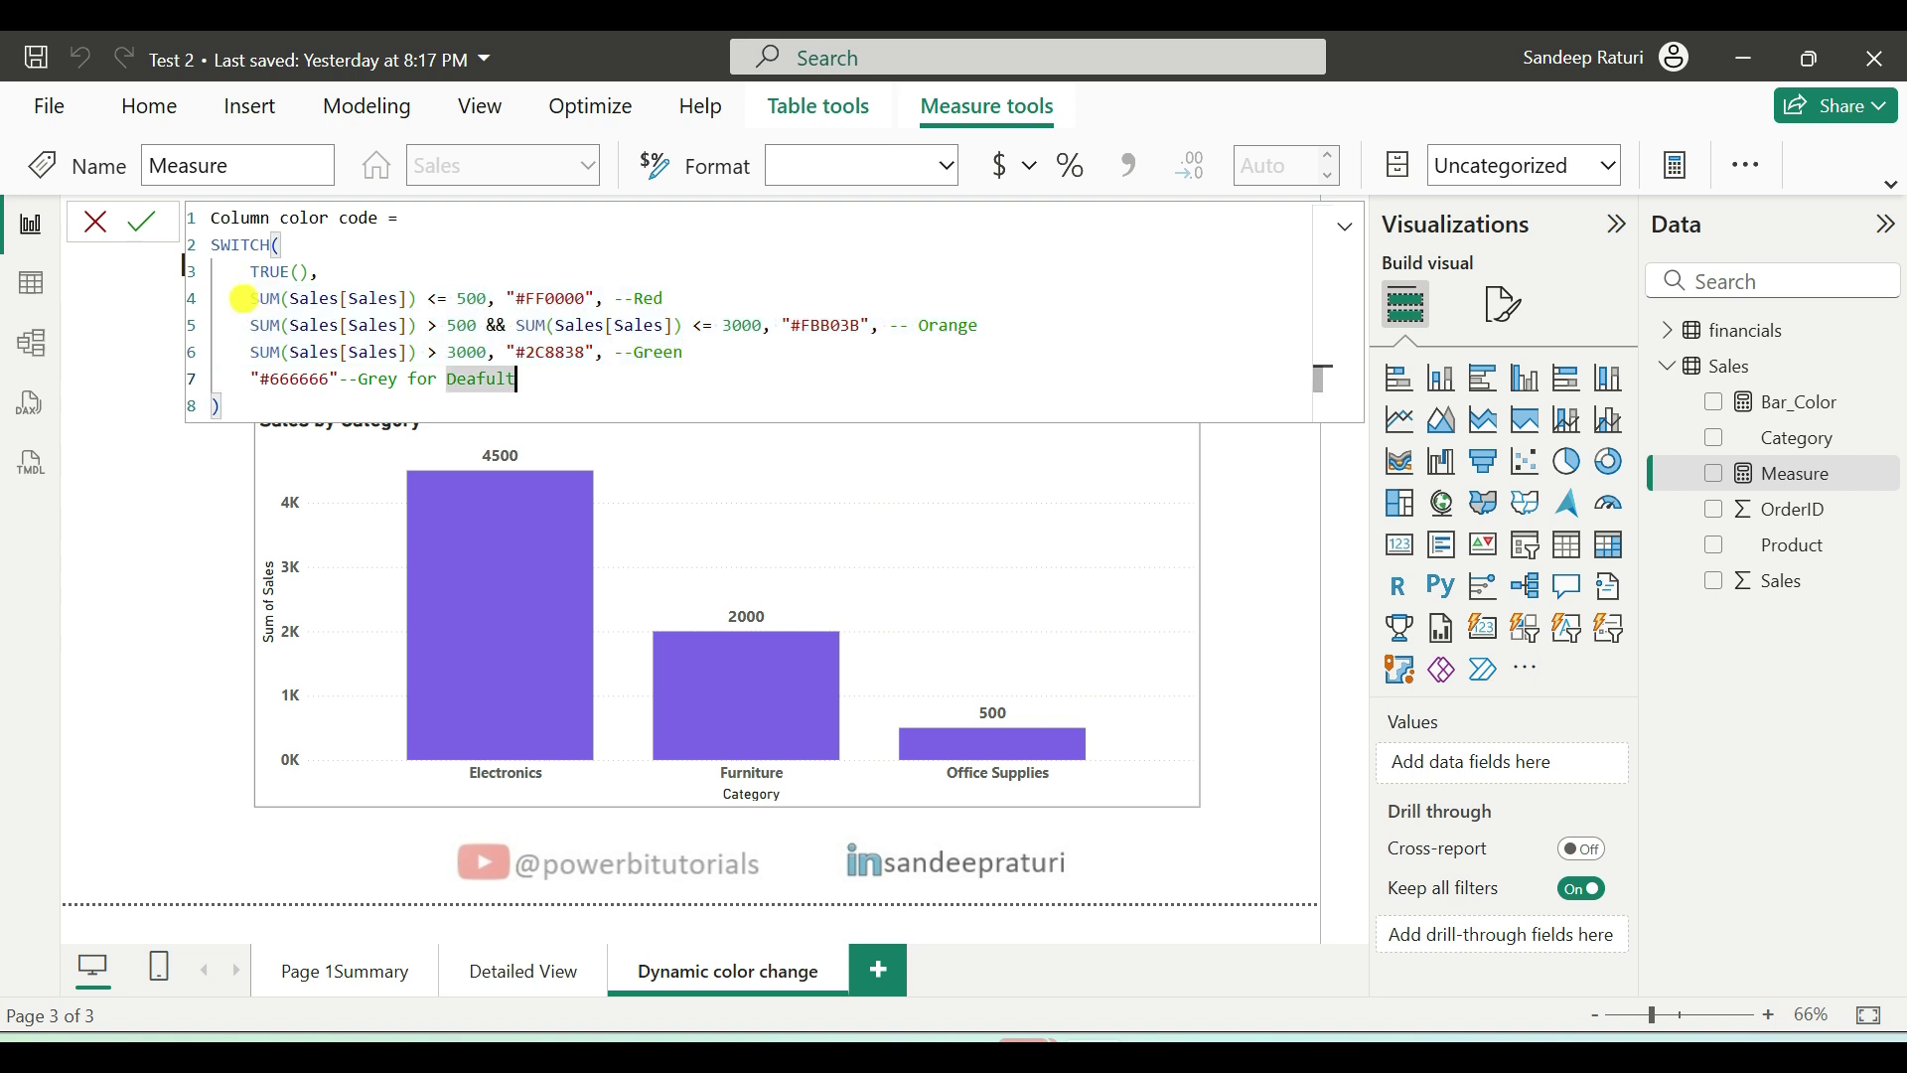
{"action": "left_click_drag", "start_coordinate": [242, 298], "coordinate": [477, 304]}
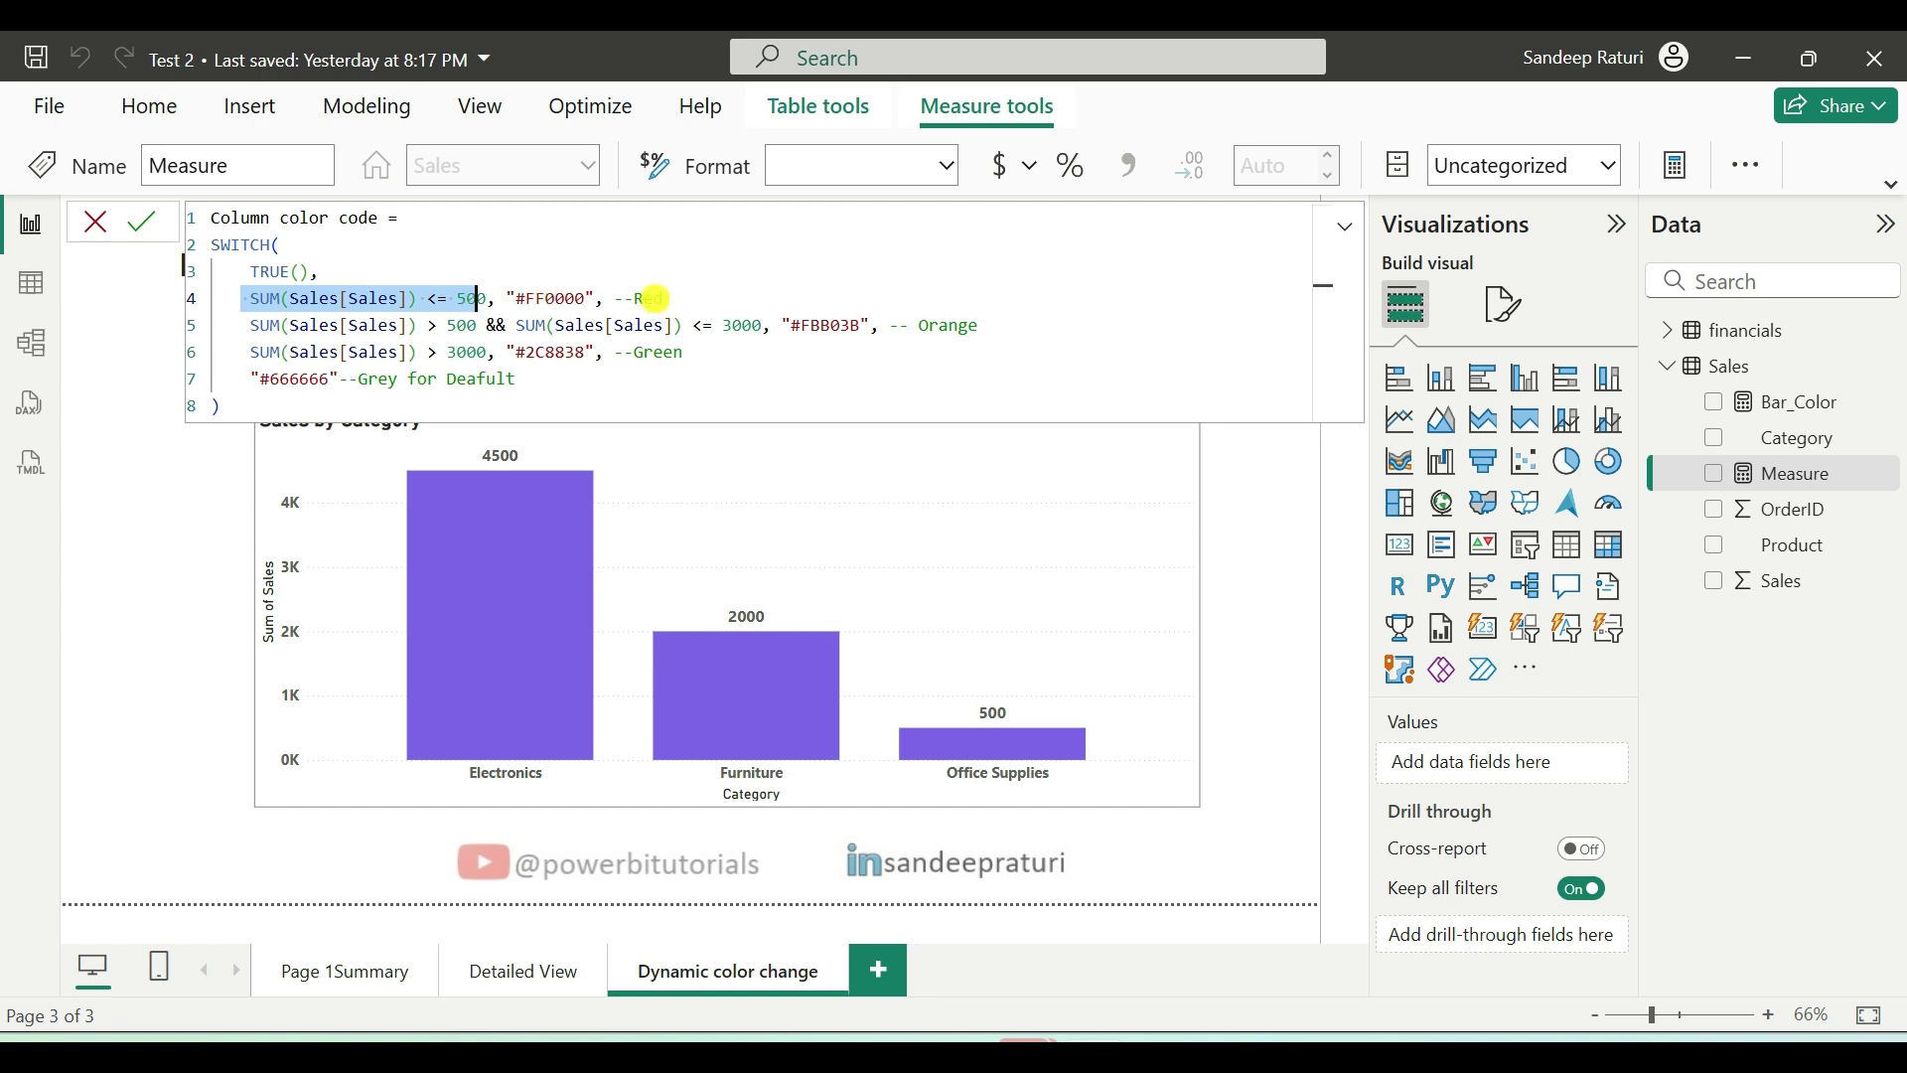
{"action": "left_click", "coordinate": [646, 298]}
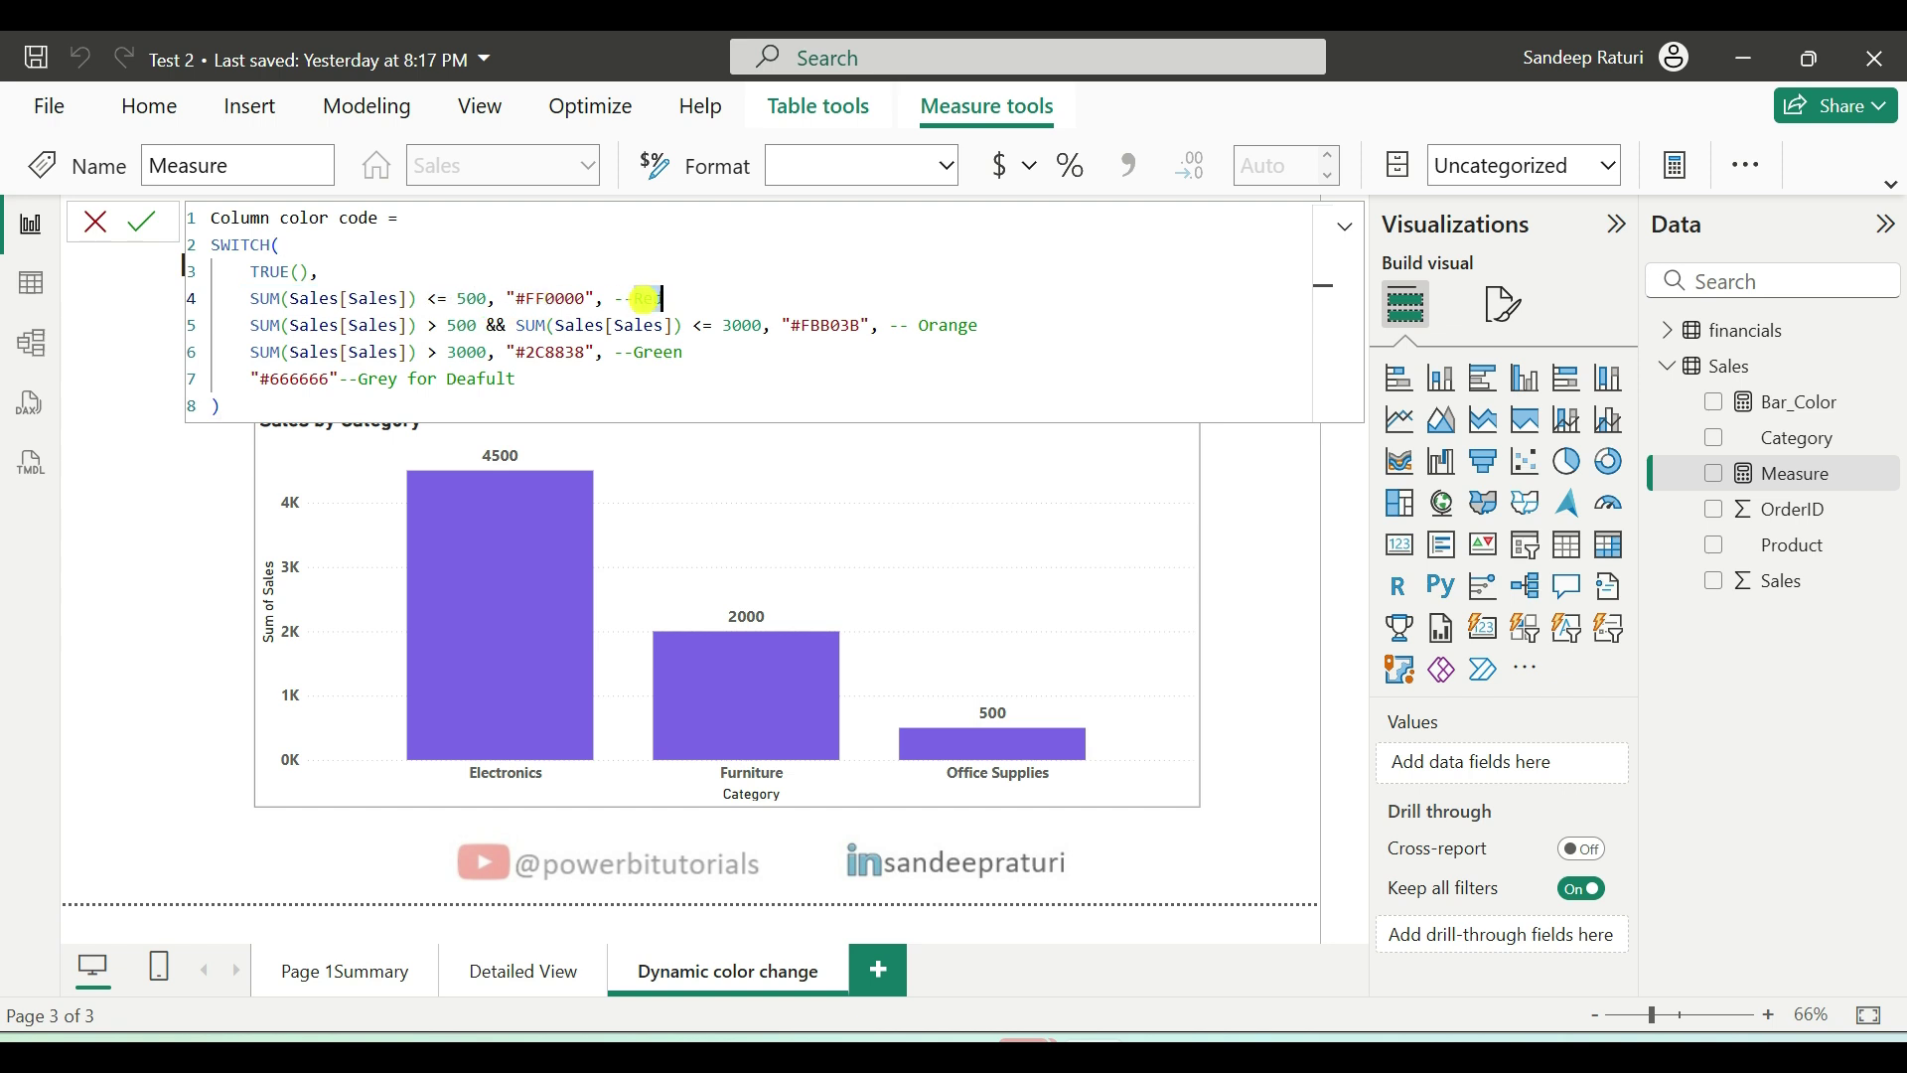
{"action": "double_click", "coordinate": [532, 298]}
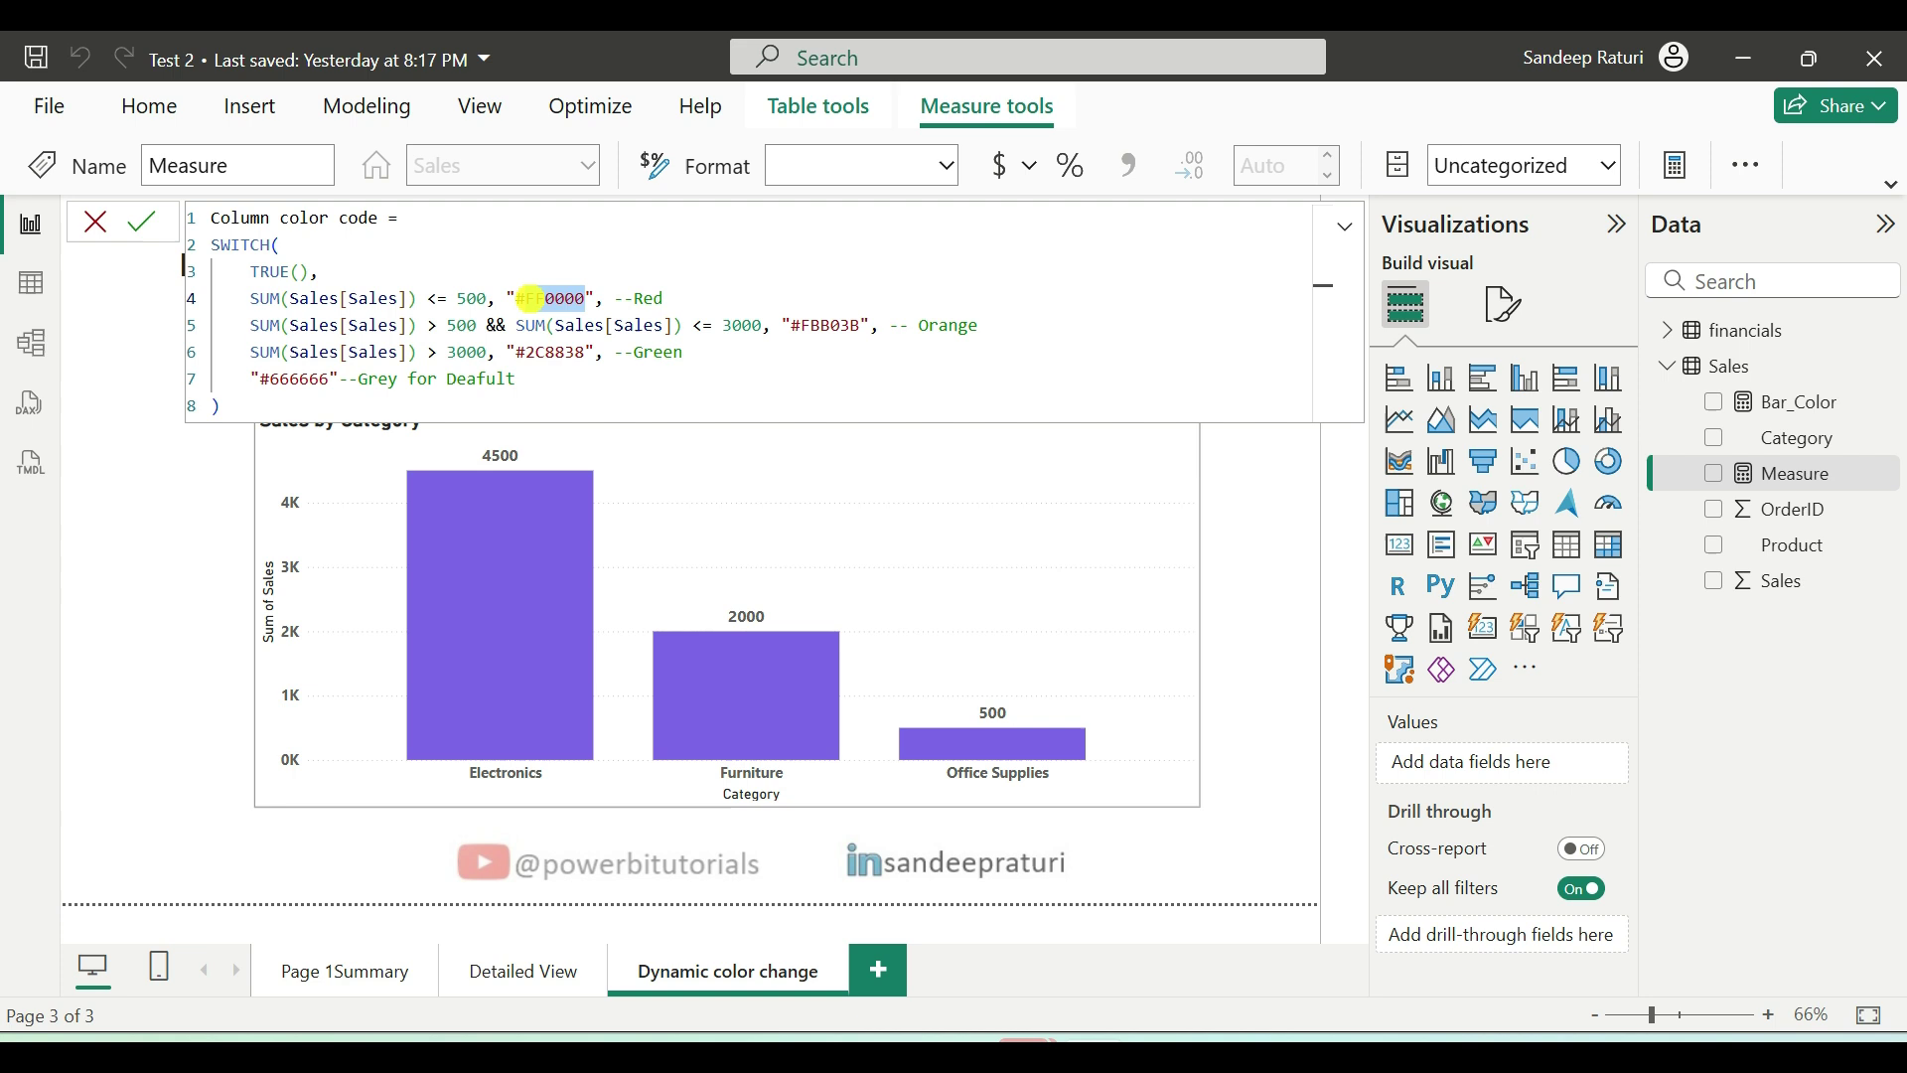
{"action": "left_click", "coordinate": [590, 403]}
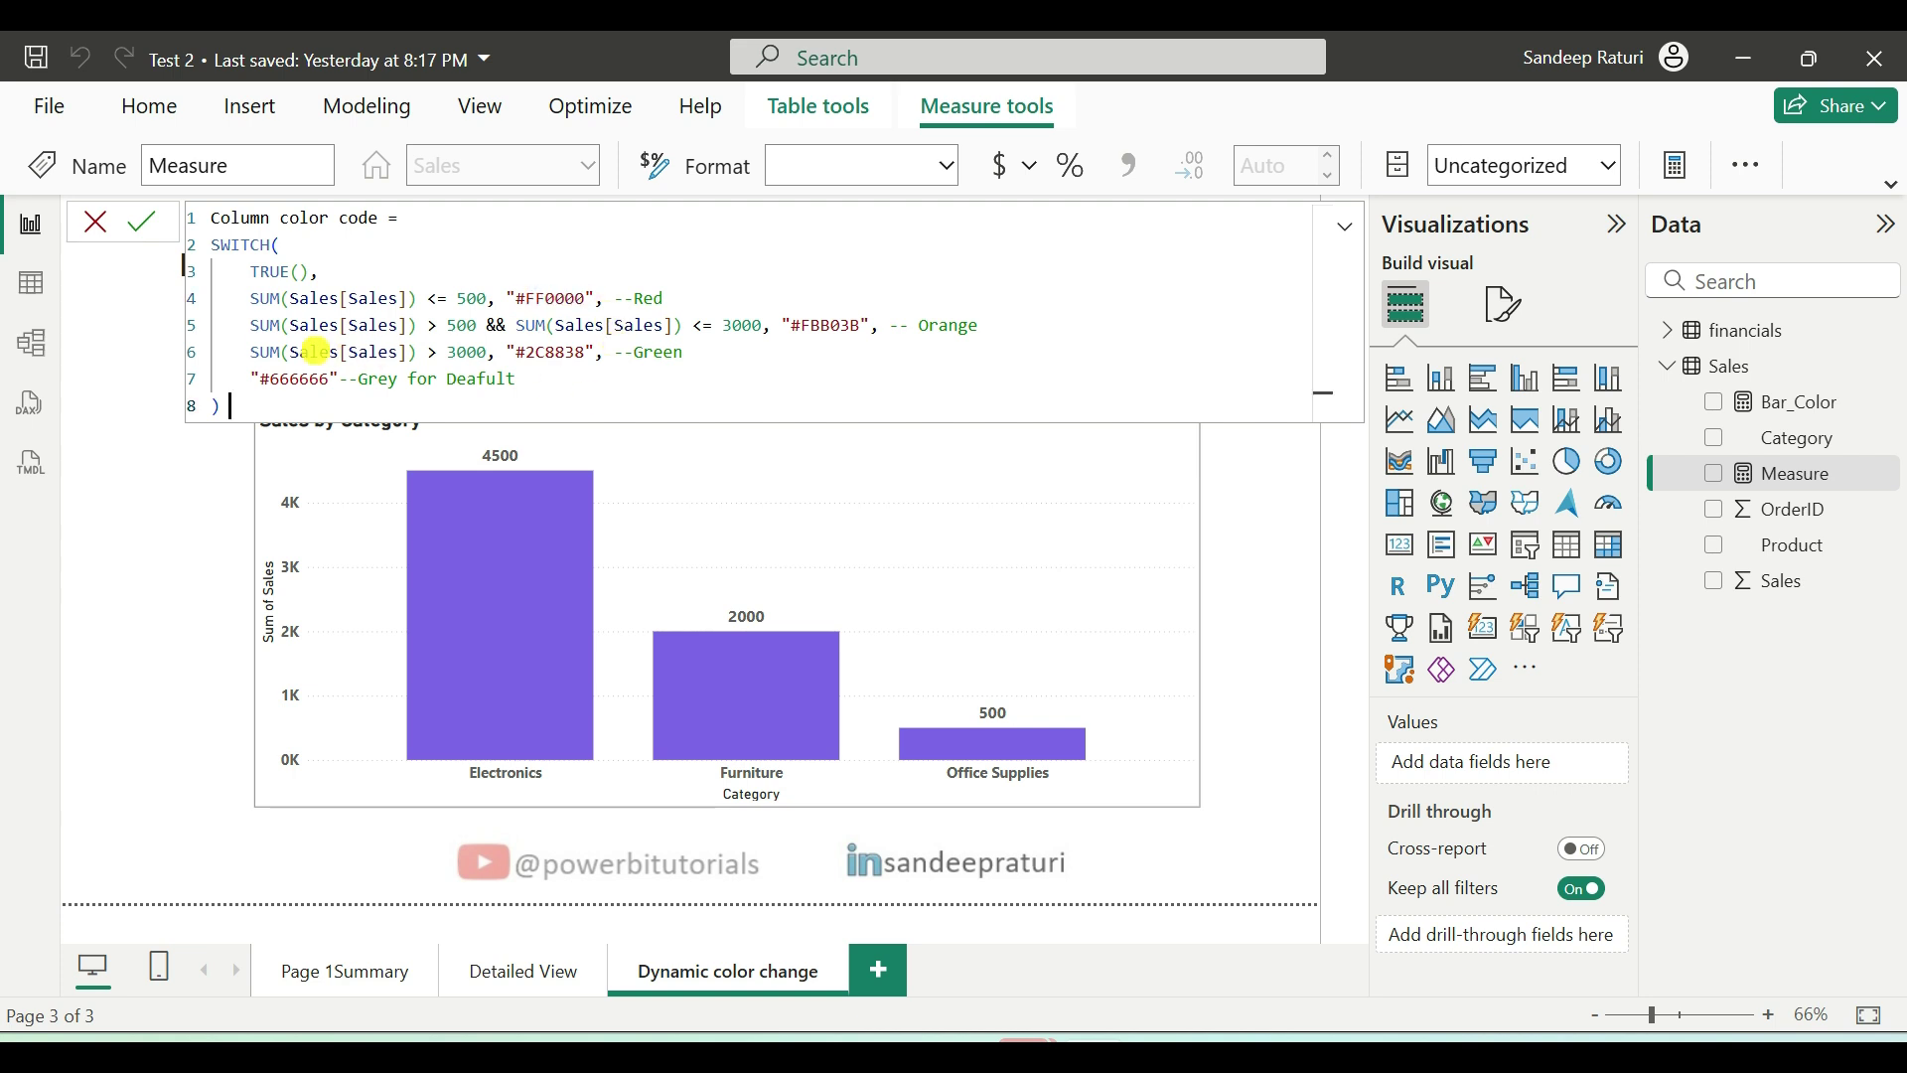
{"action": "left_click_drag", "start_coordinate": [241, 326], "coordinate": [763, 331]}
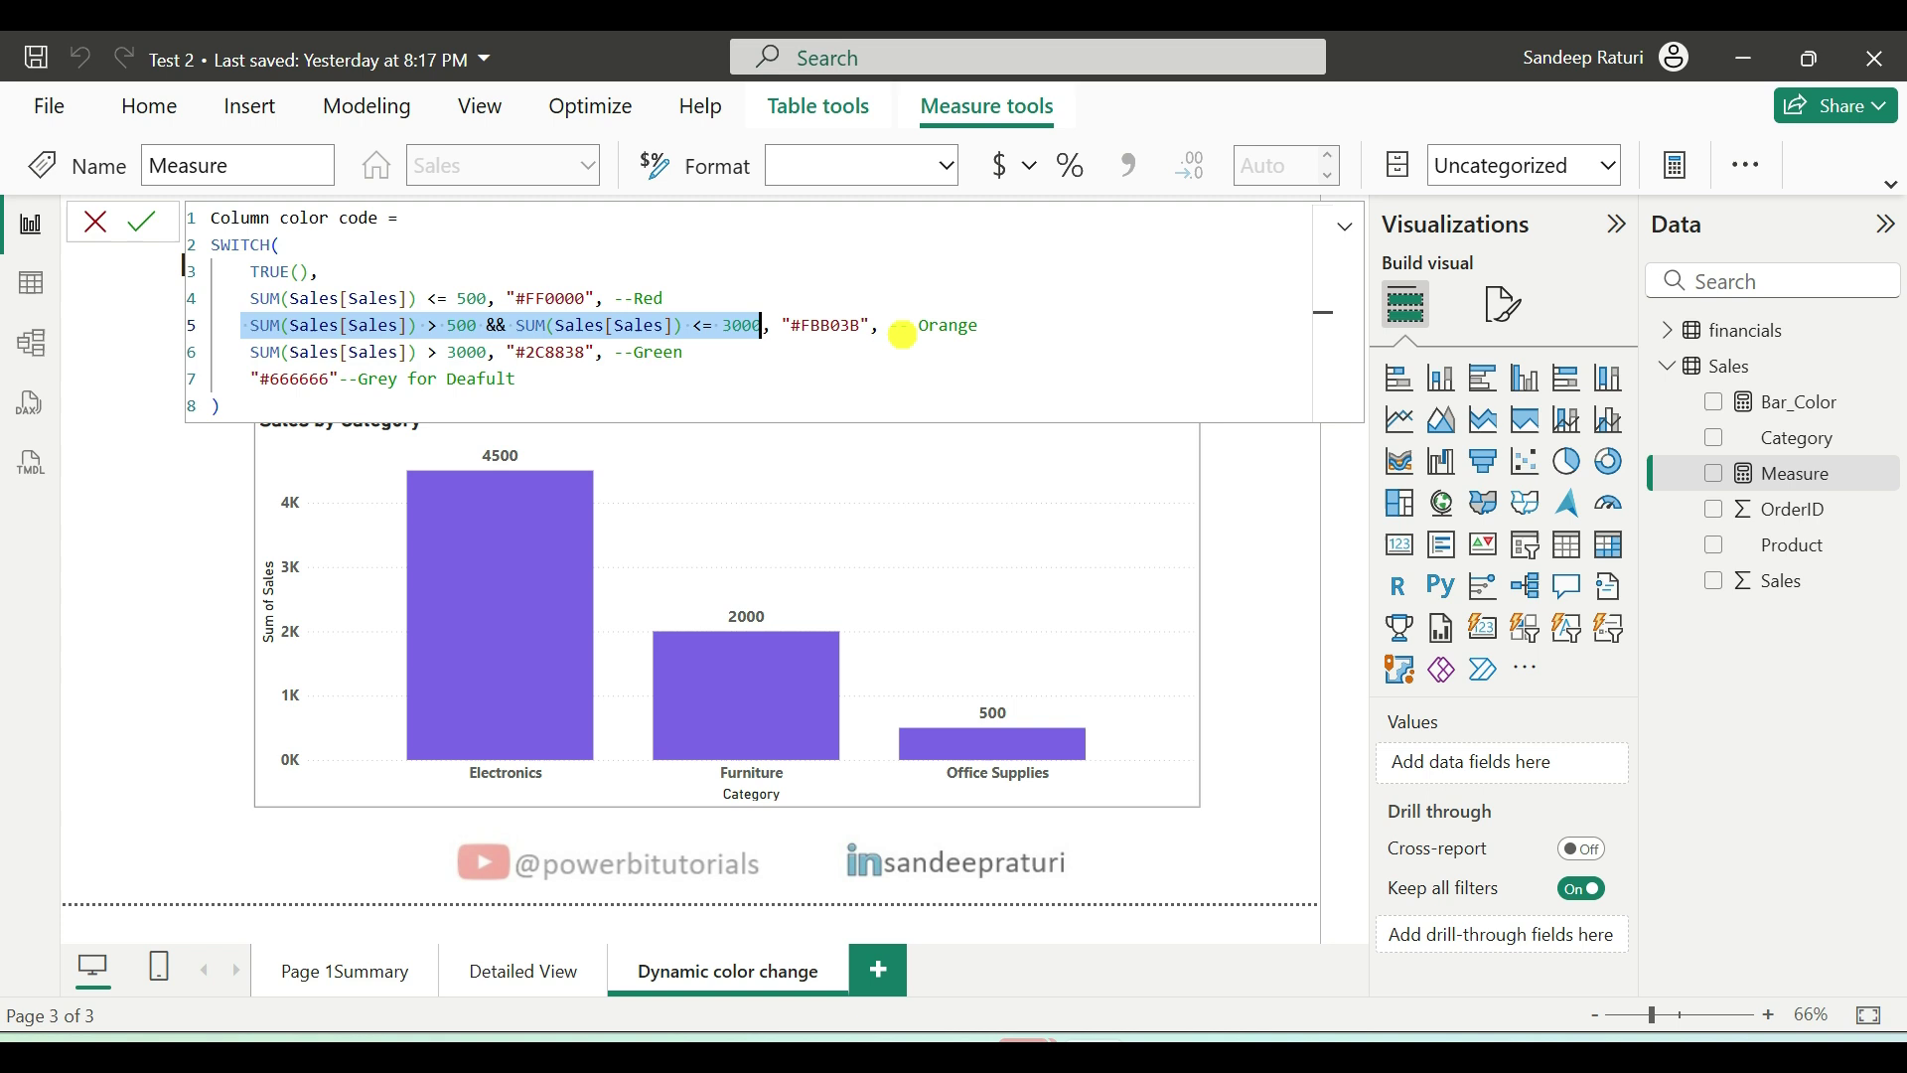
{"action": "left_click", "coordinate": [952, 321]}
{"action": "double_click", "coordinate": [952, 321]}
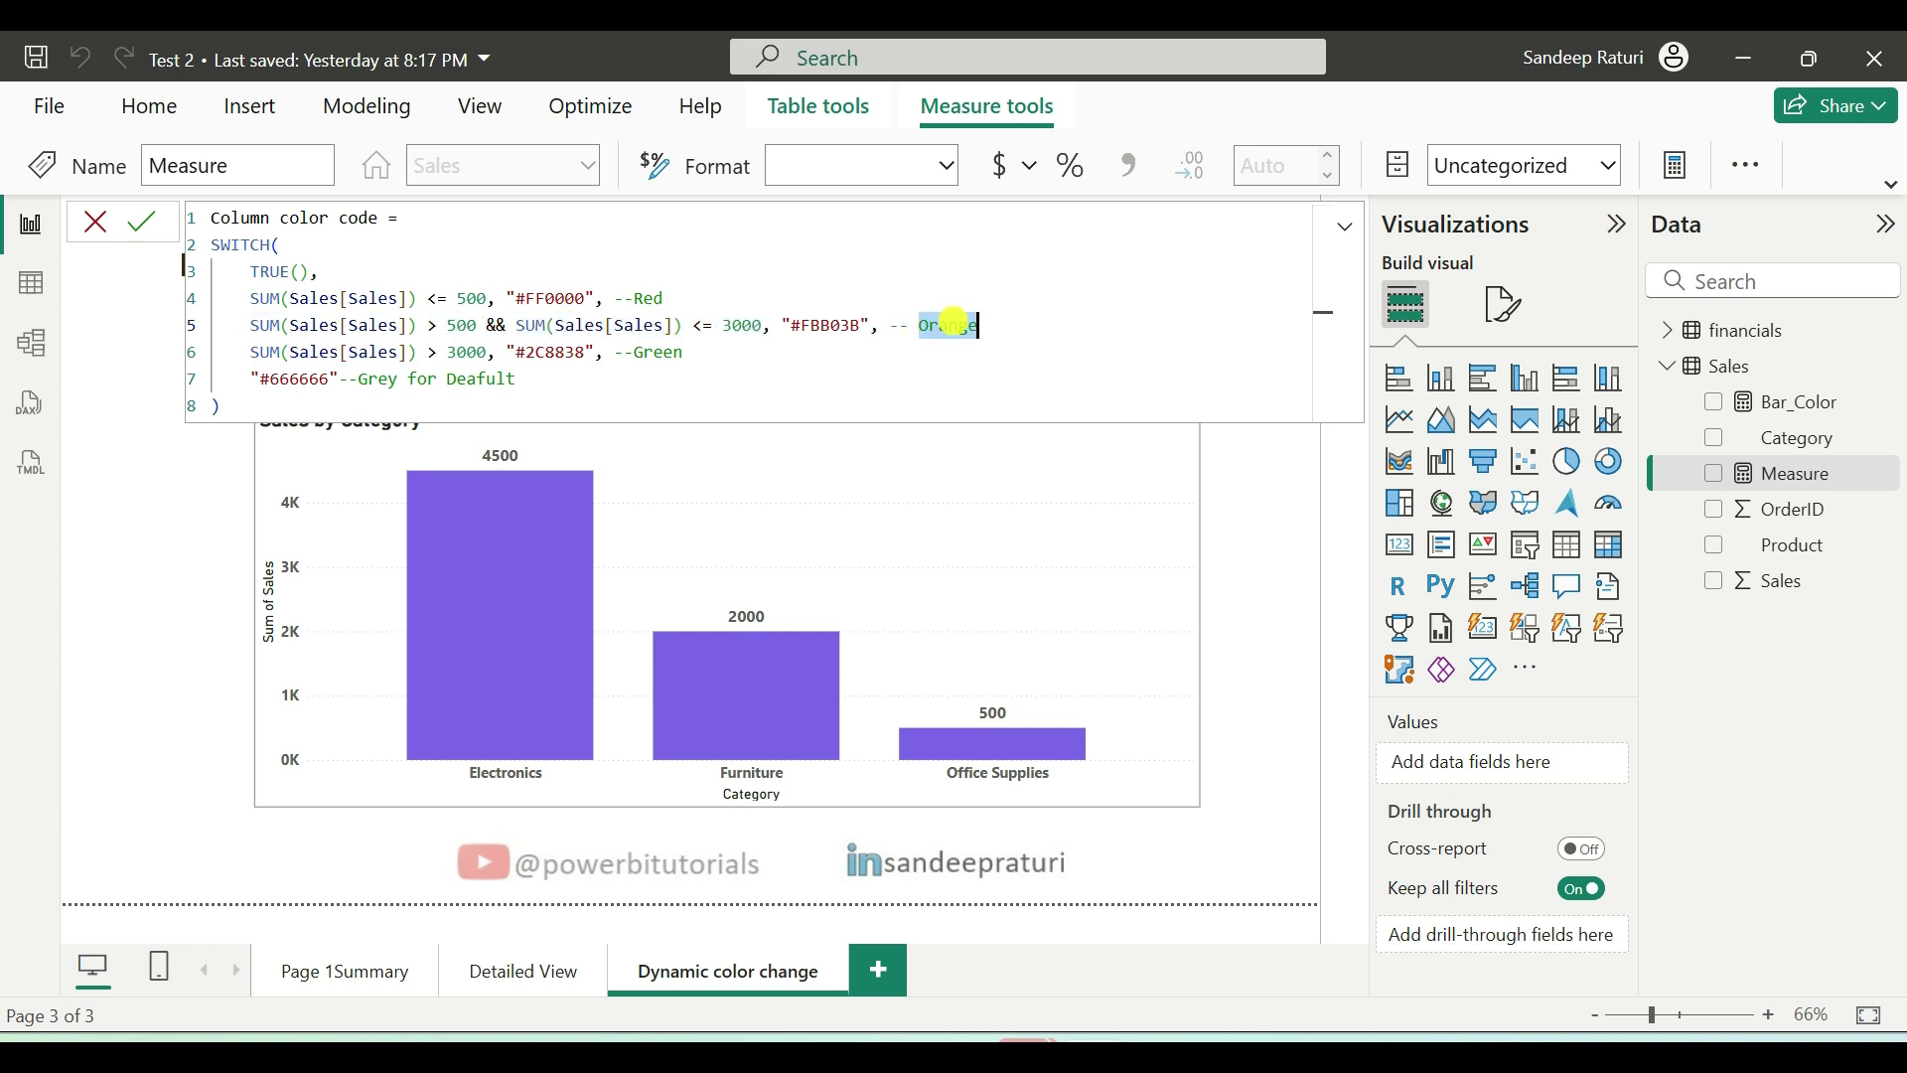
{"action": "double_click", "coordinate": [828, 326]}
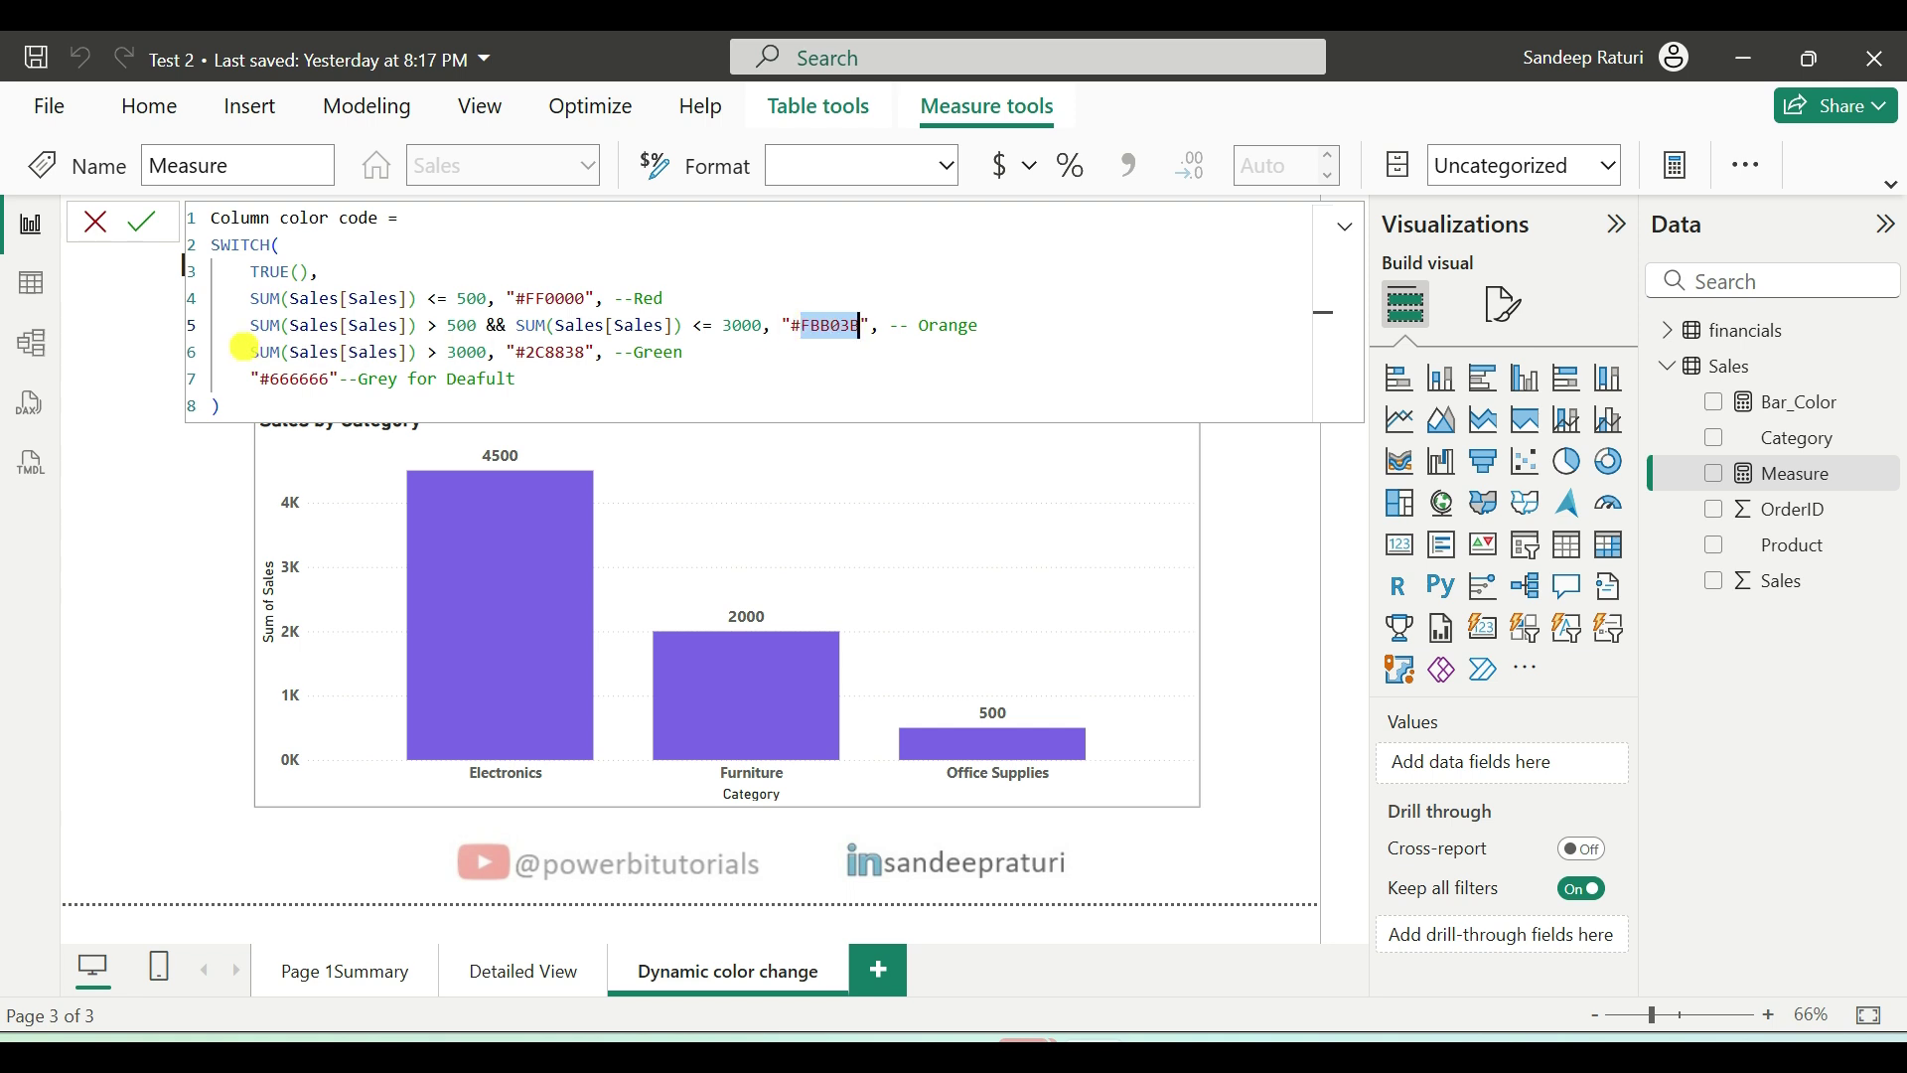
{"action": "left_click_drag", "start_coordinate": [244, 350], "coordinate": [491, 353]}
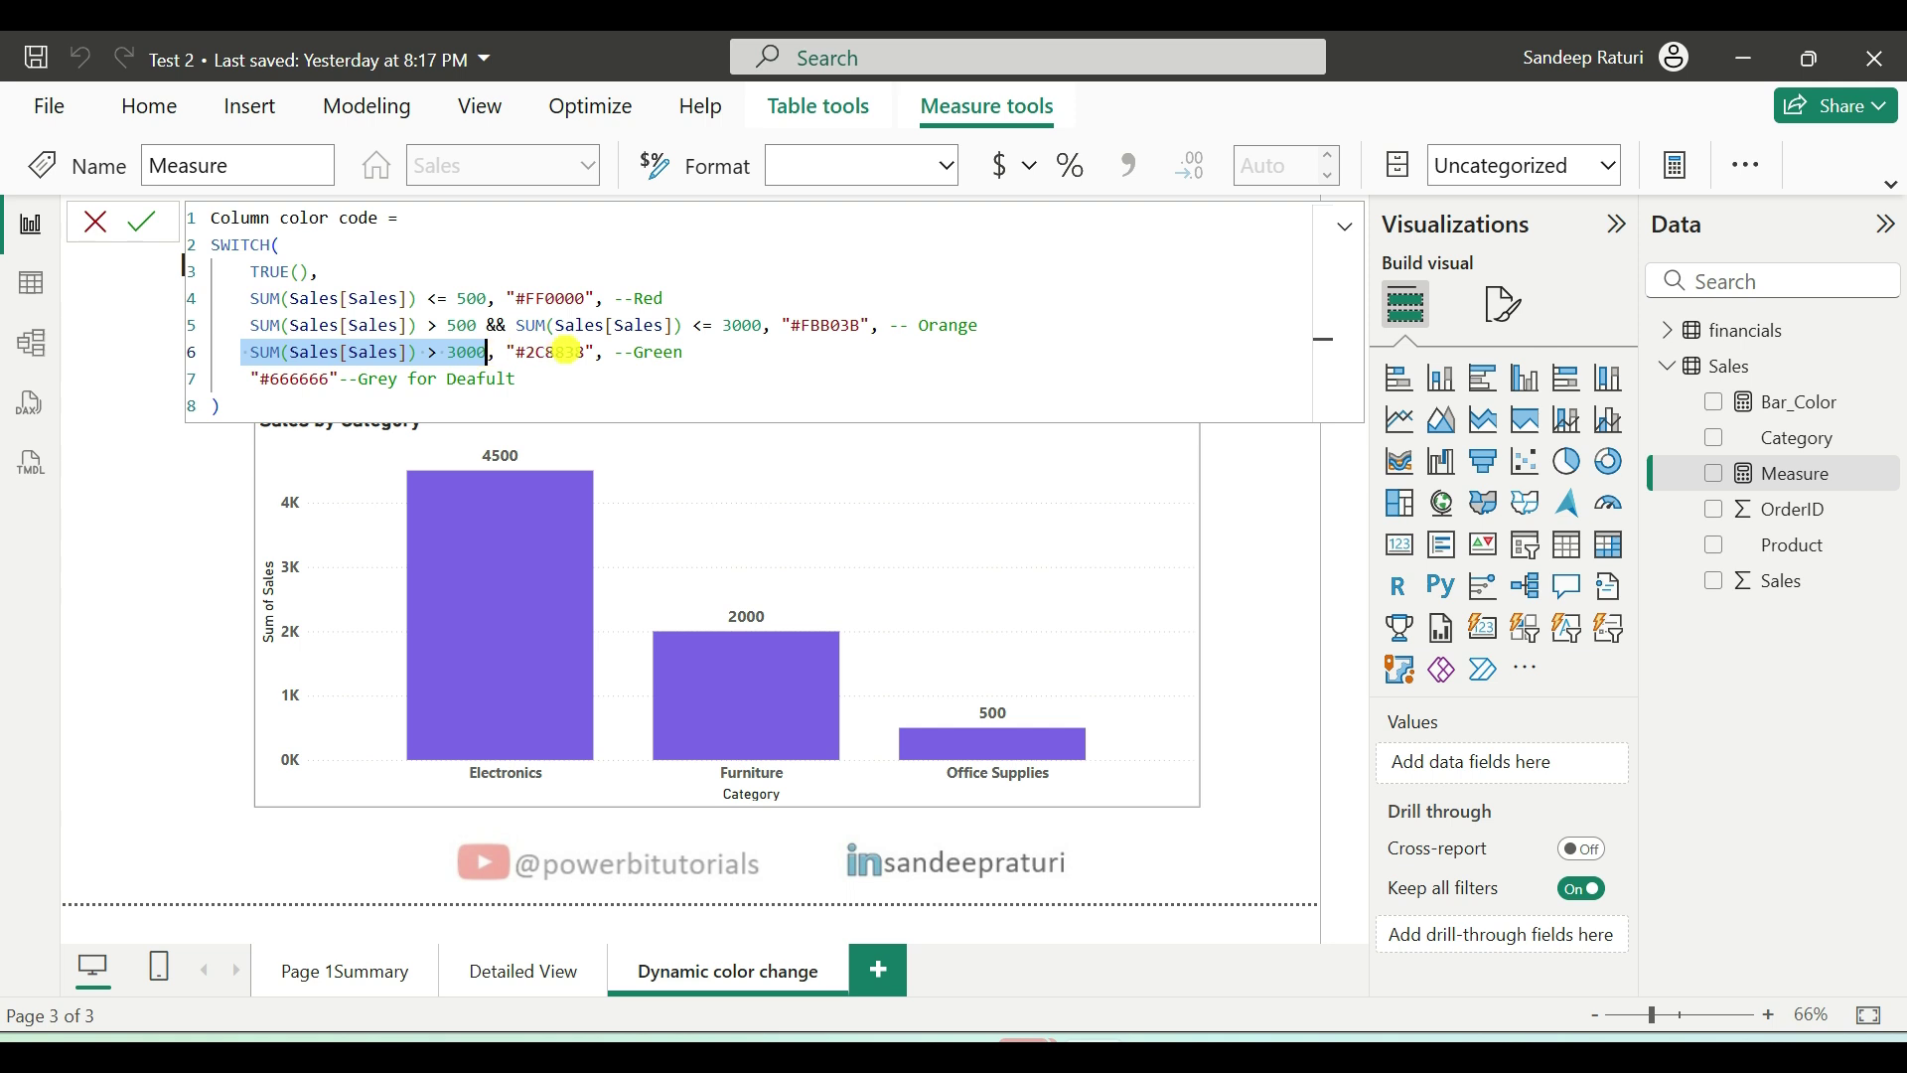
{"action": "double_click", "coordinate": [641, 350]}
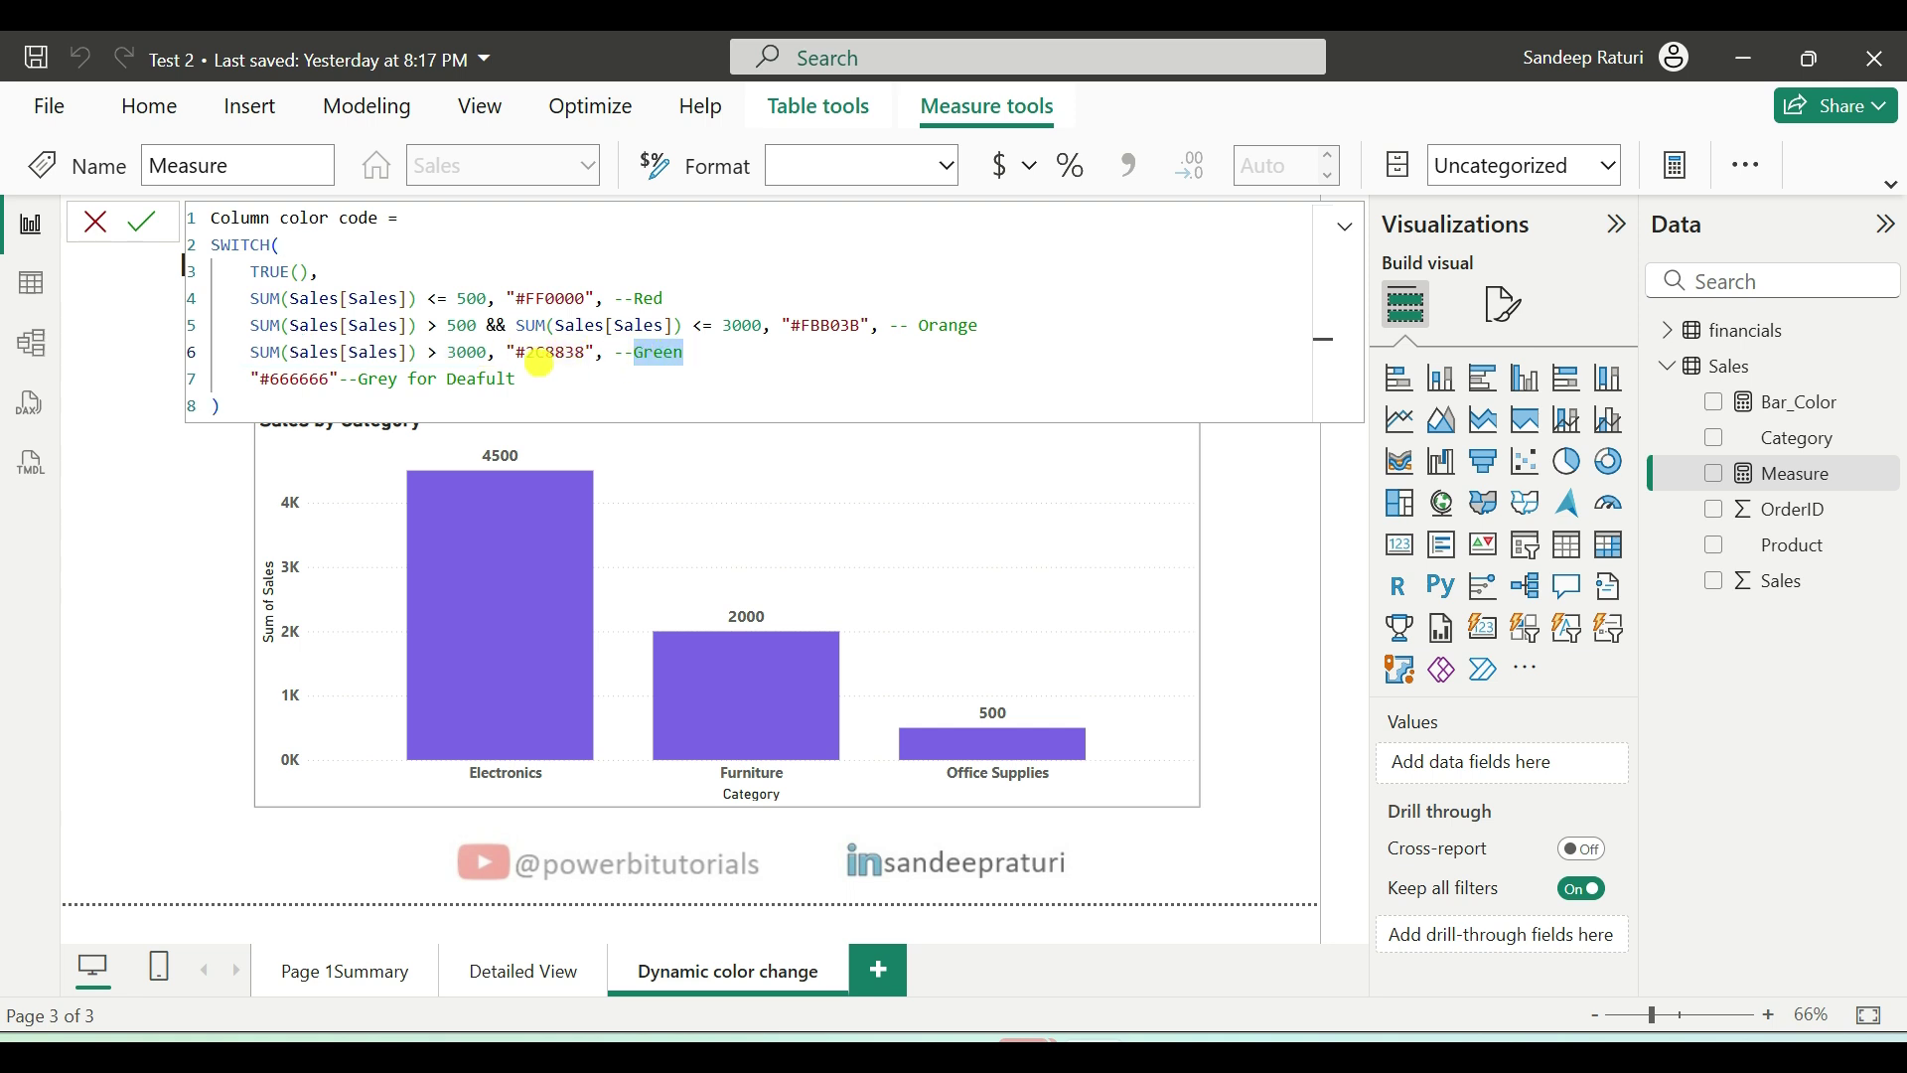
{"action": "double_click", "coordinate": [541, 355]}
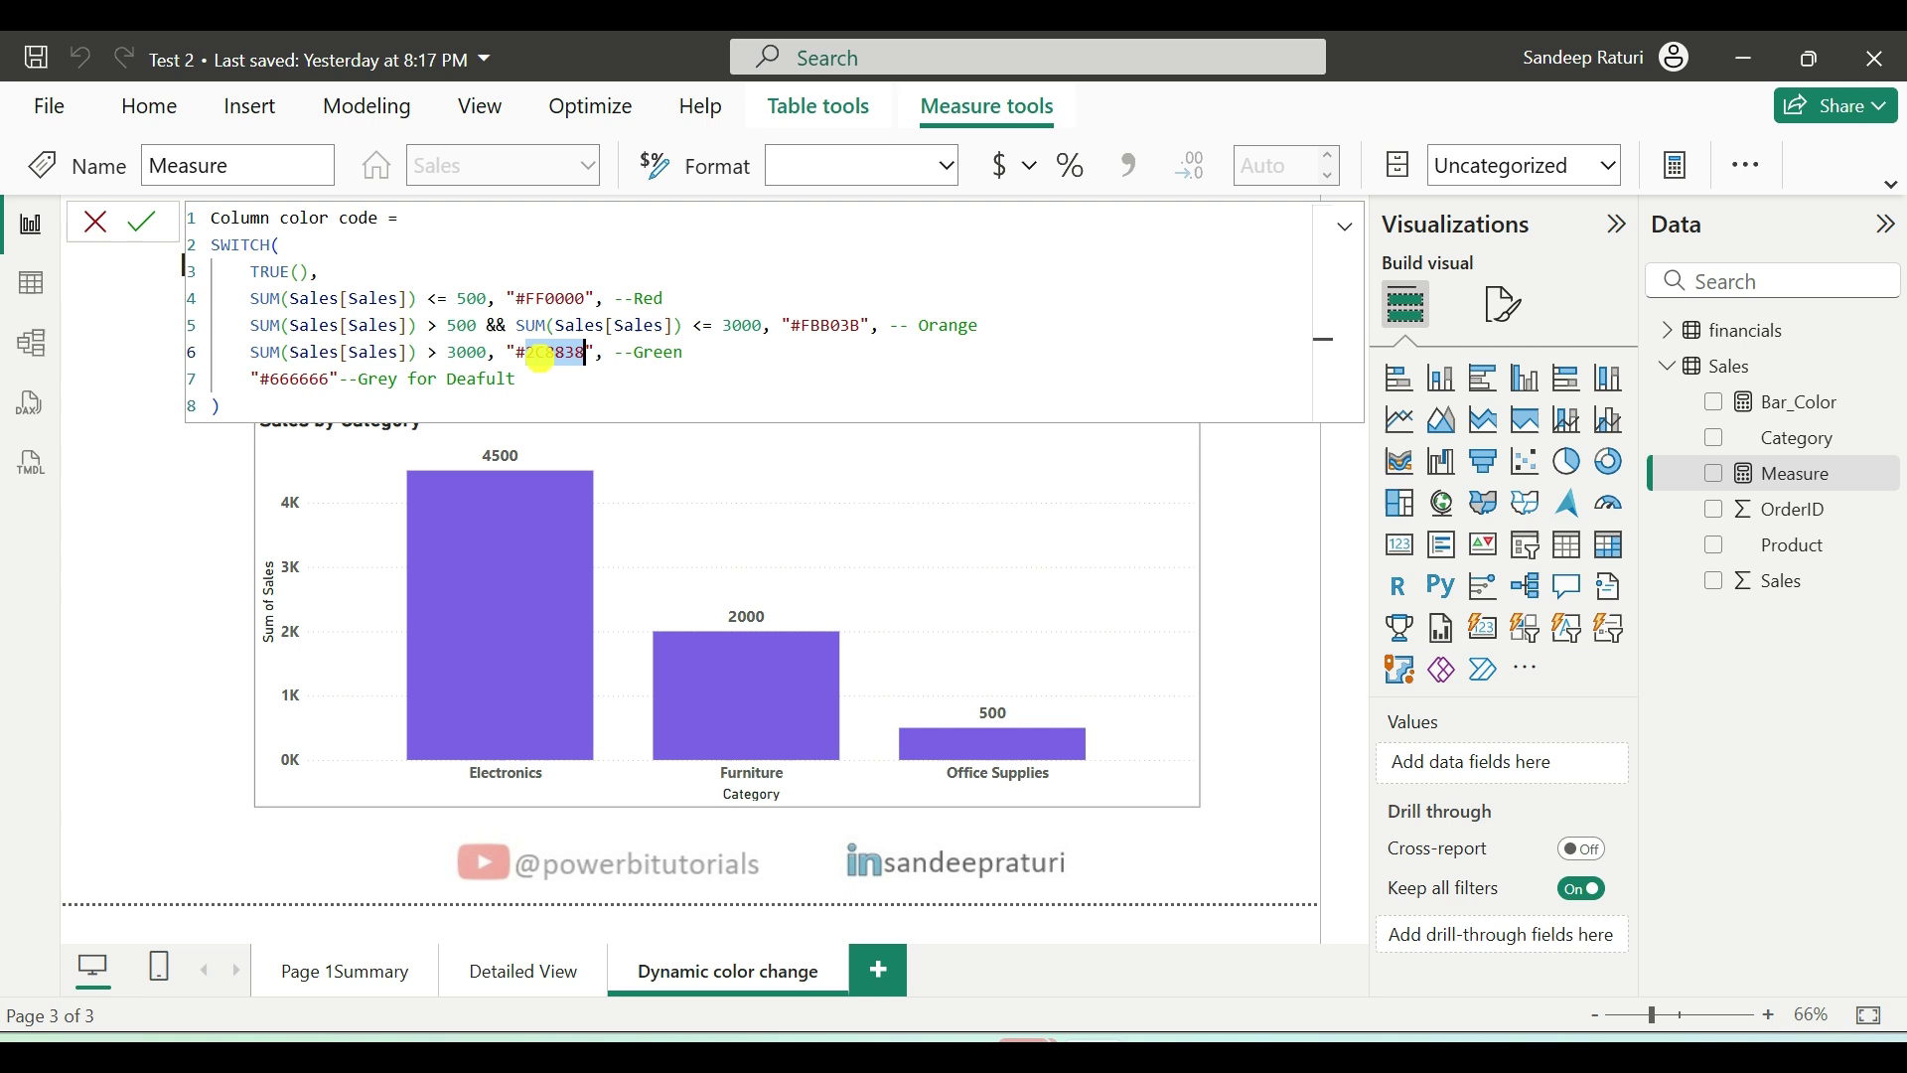
{"action": "left_click_drag", "start_coordinate": [653, 375], "coordinate": [239, 374]}
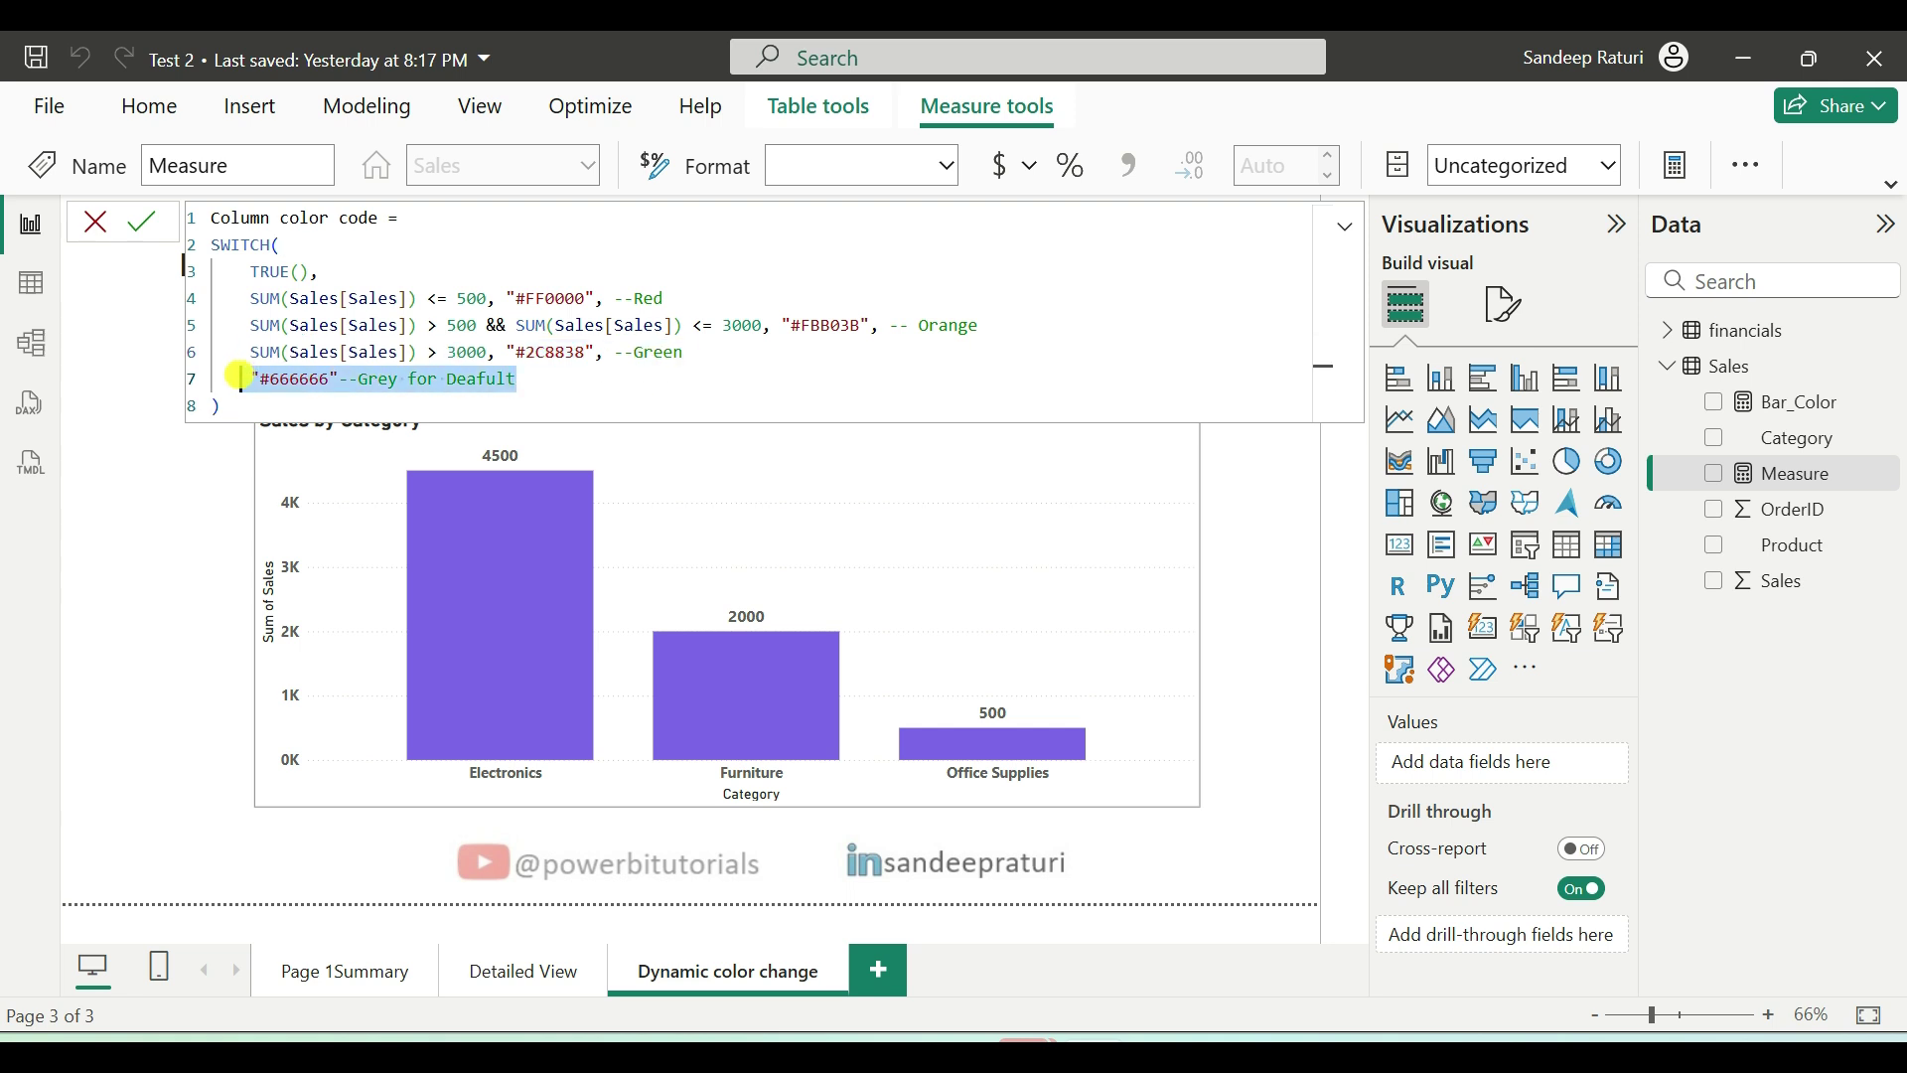
{"action": "left_click", "coordinate": [366, 392]}
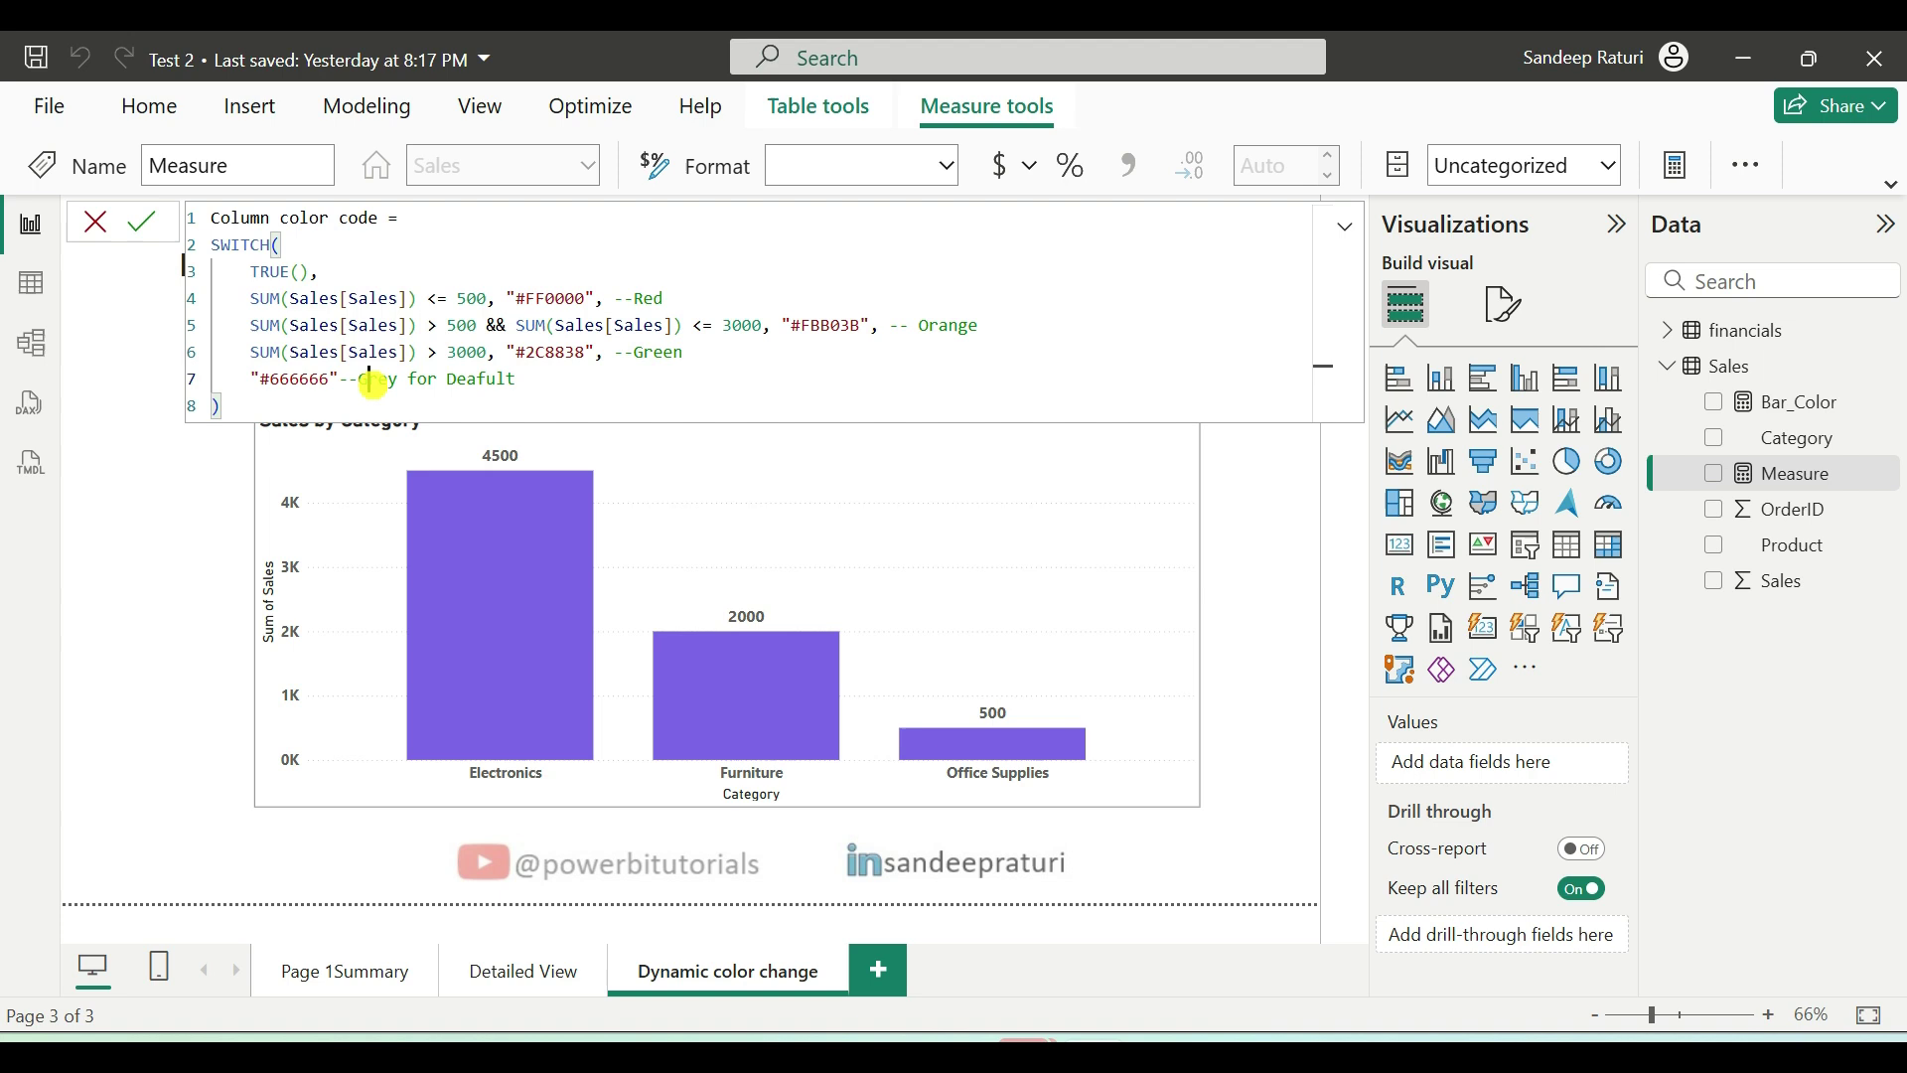
{"action": "double_click", "coordinate": [374, 385]}
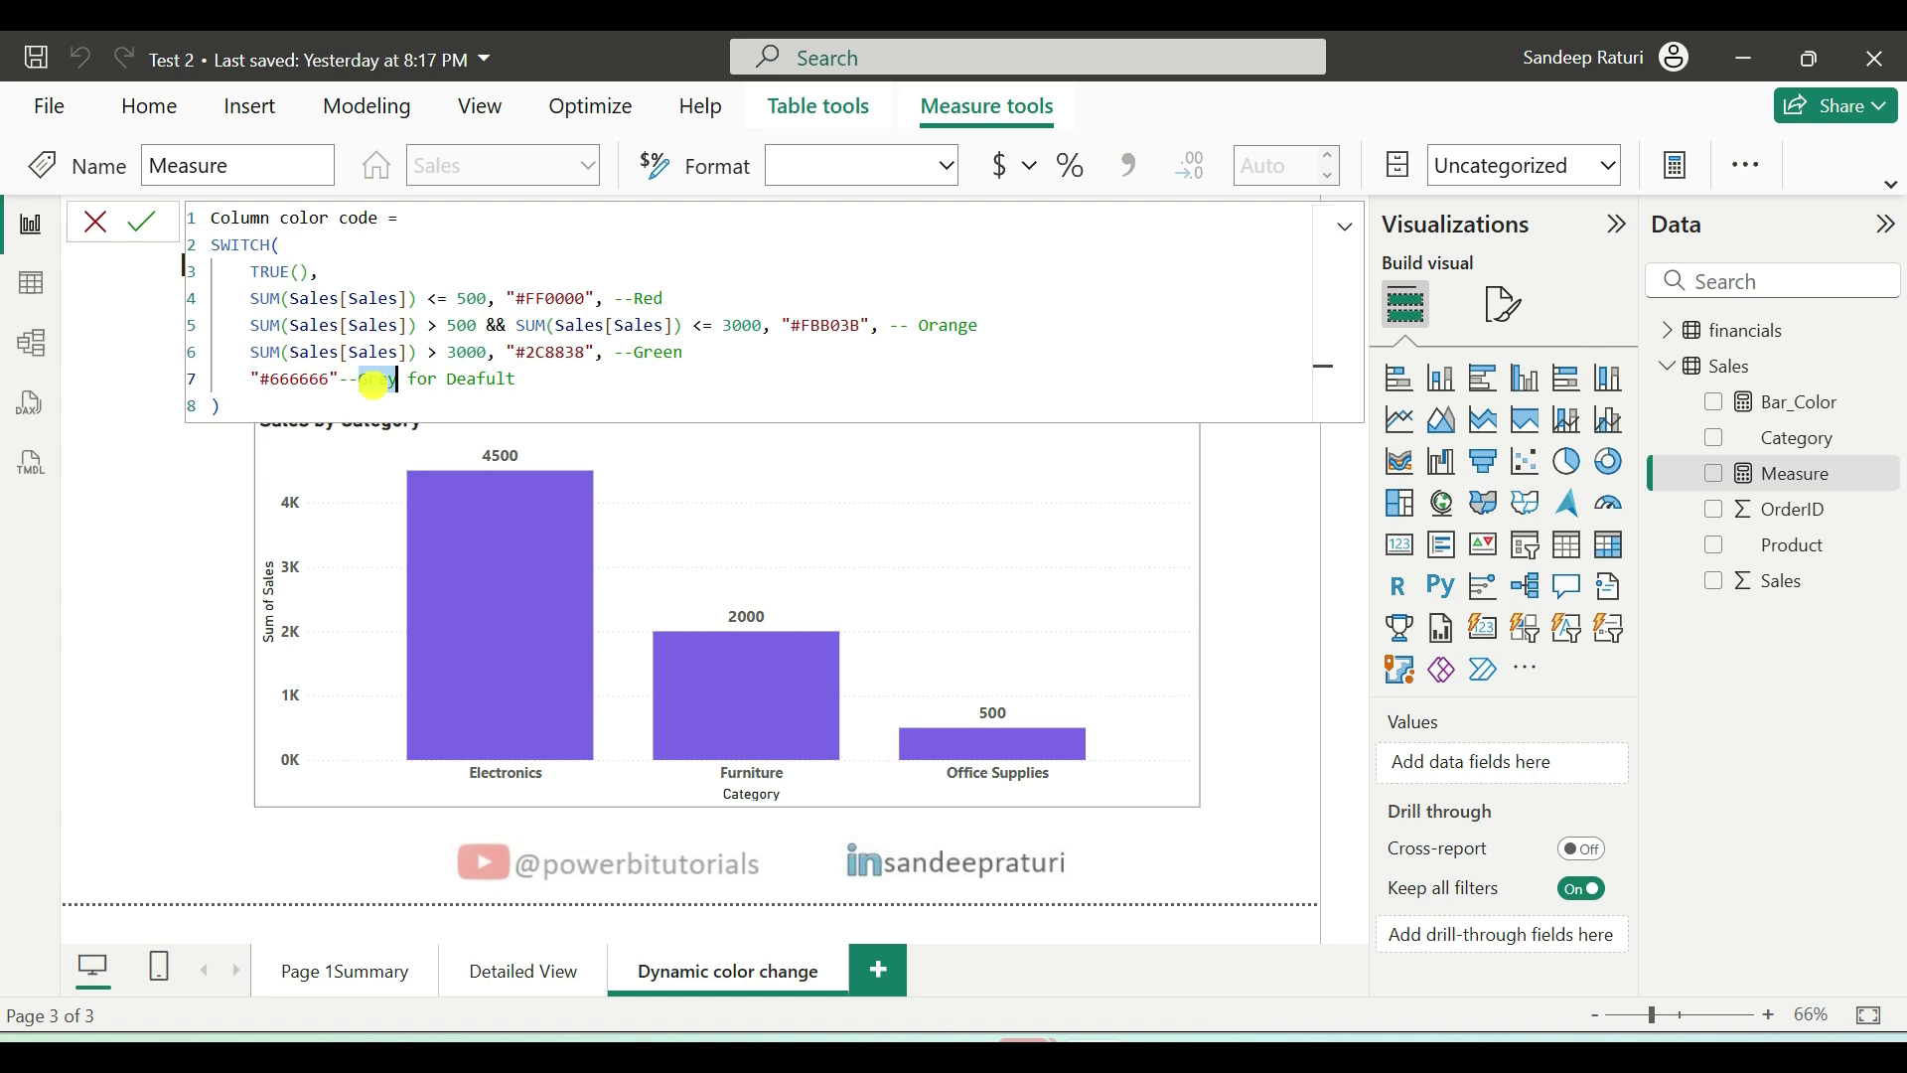
{"action": "double_click", "coordinate": [291, 378]}
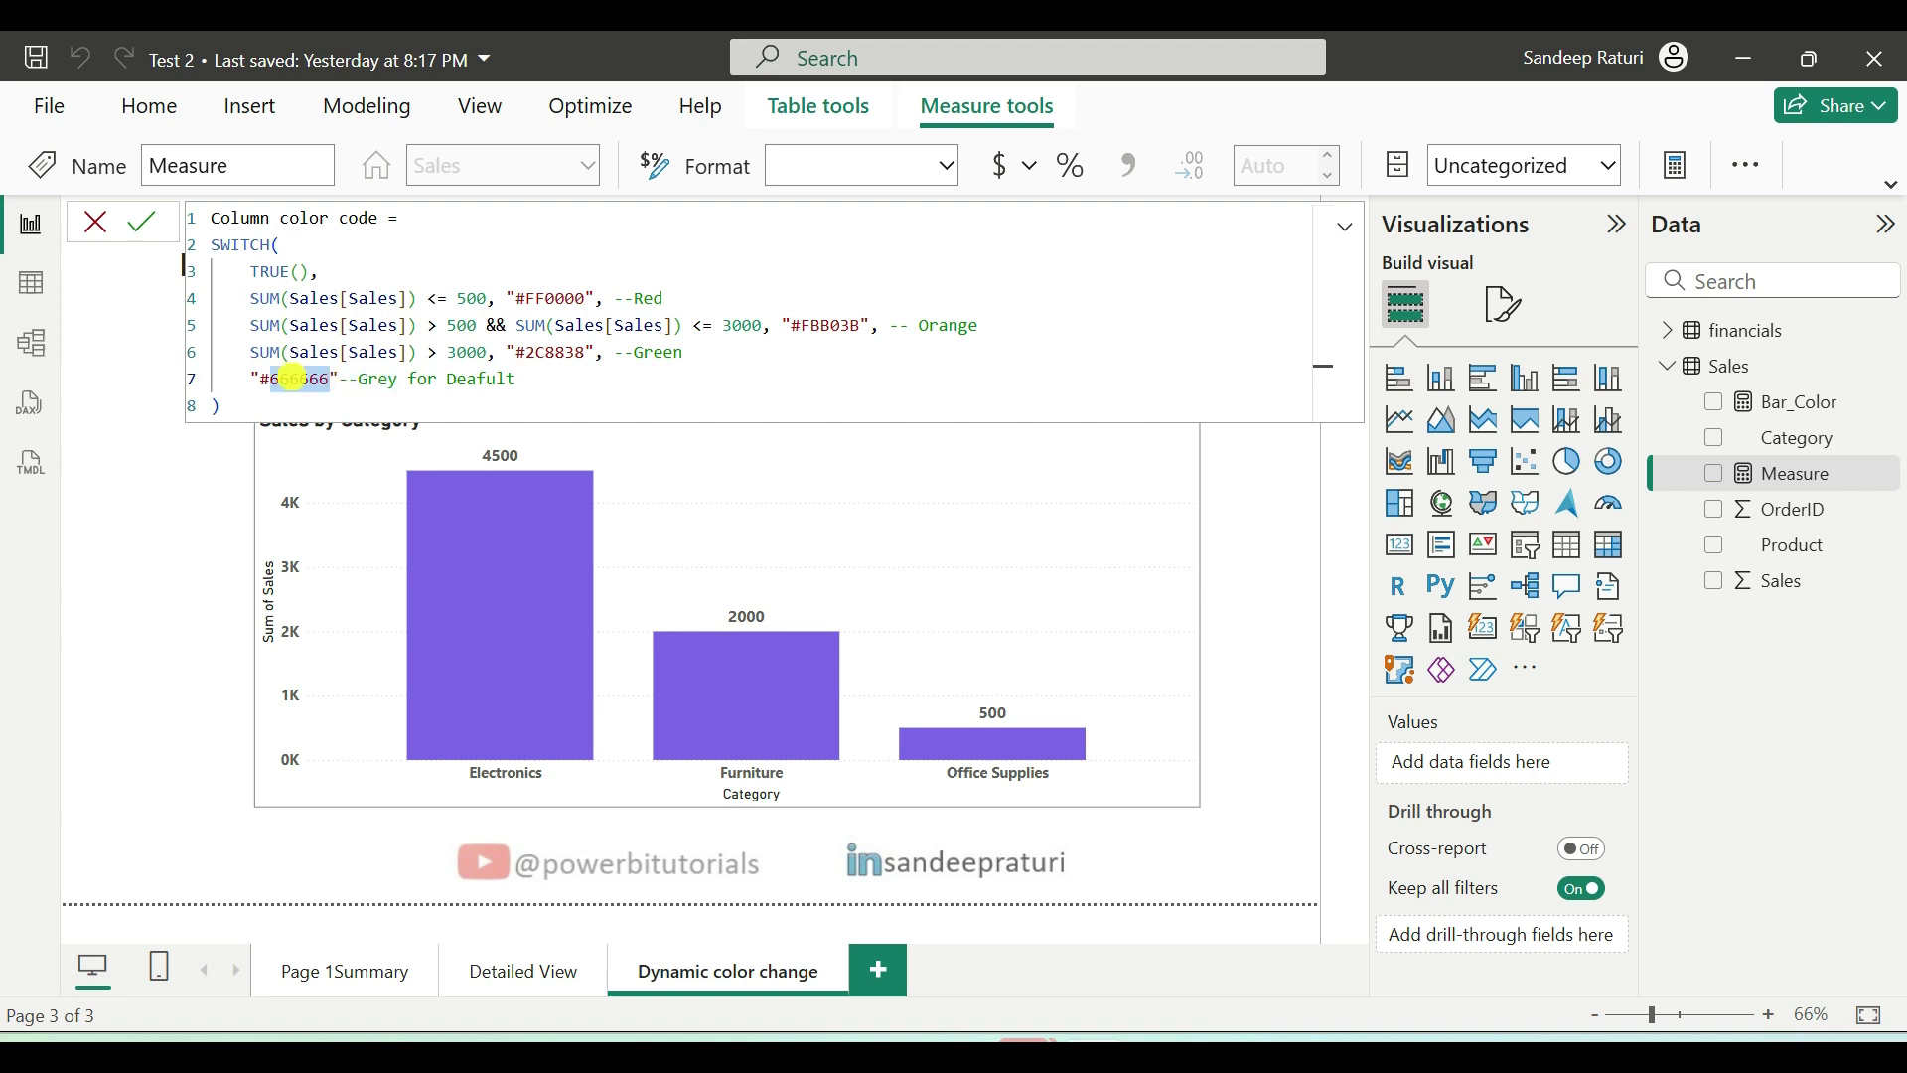
{"action": "left_click", "coordinate": [527, 411]}
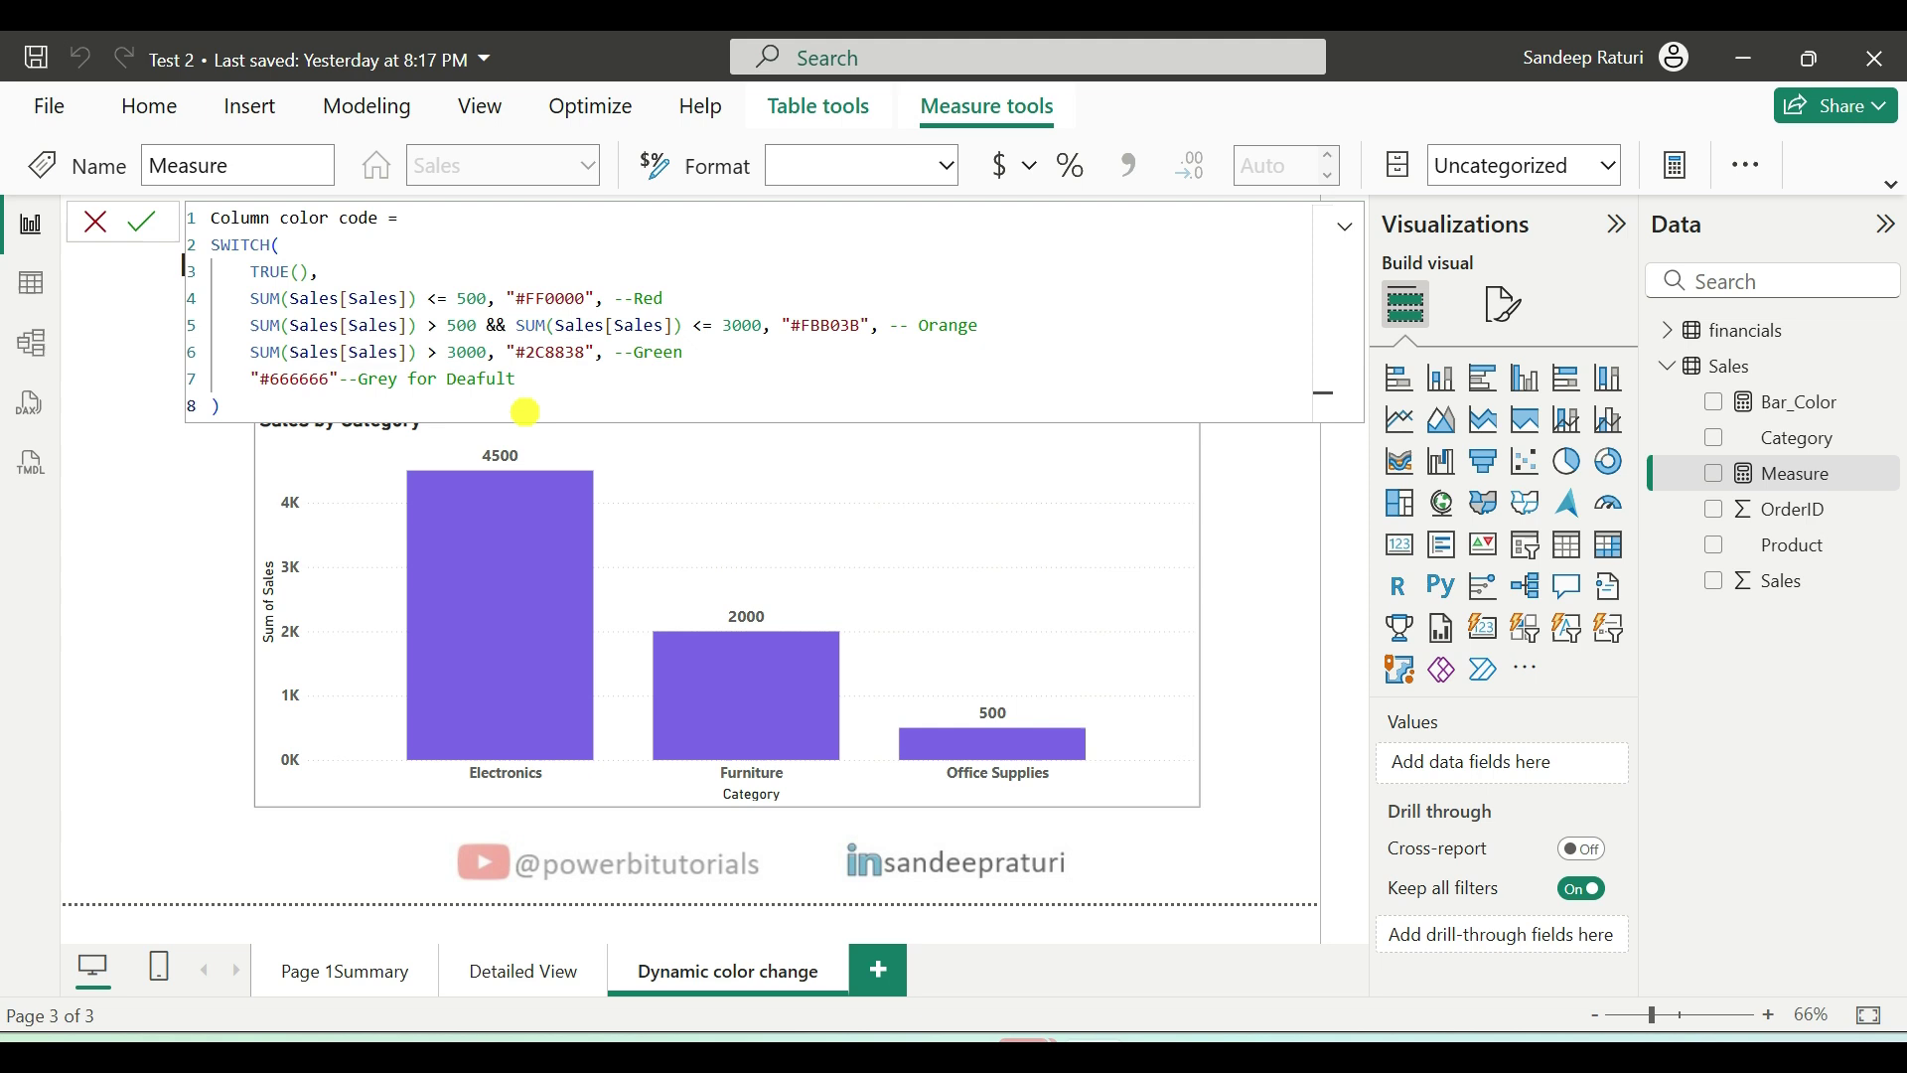
- Commit the Column color code measure and show the chart's column colour settings for all categories
{"action": "left_click", "coordinate": [142, 229]}
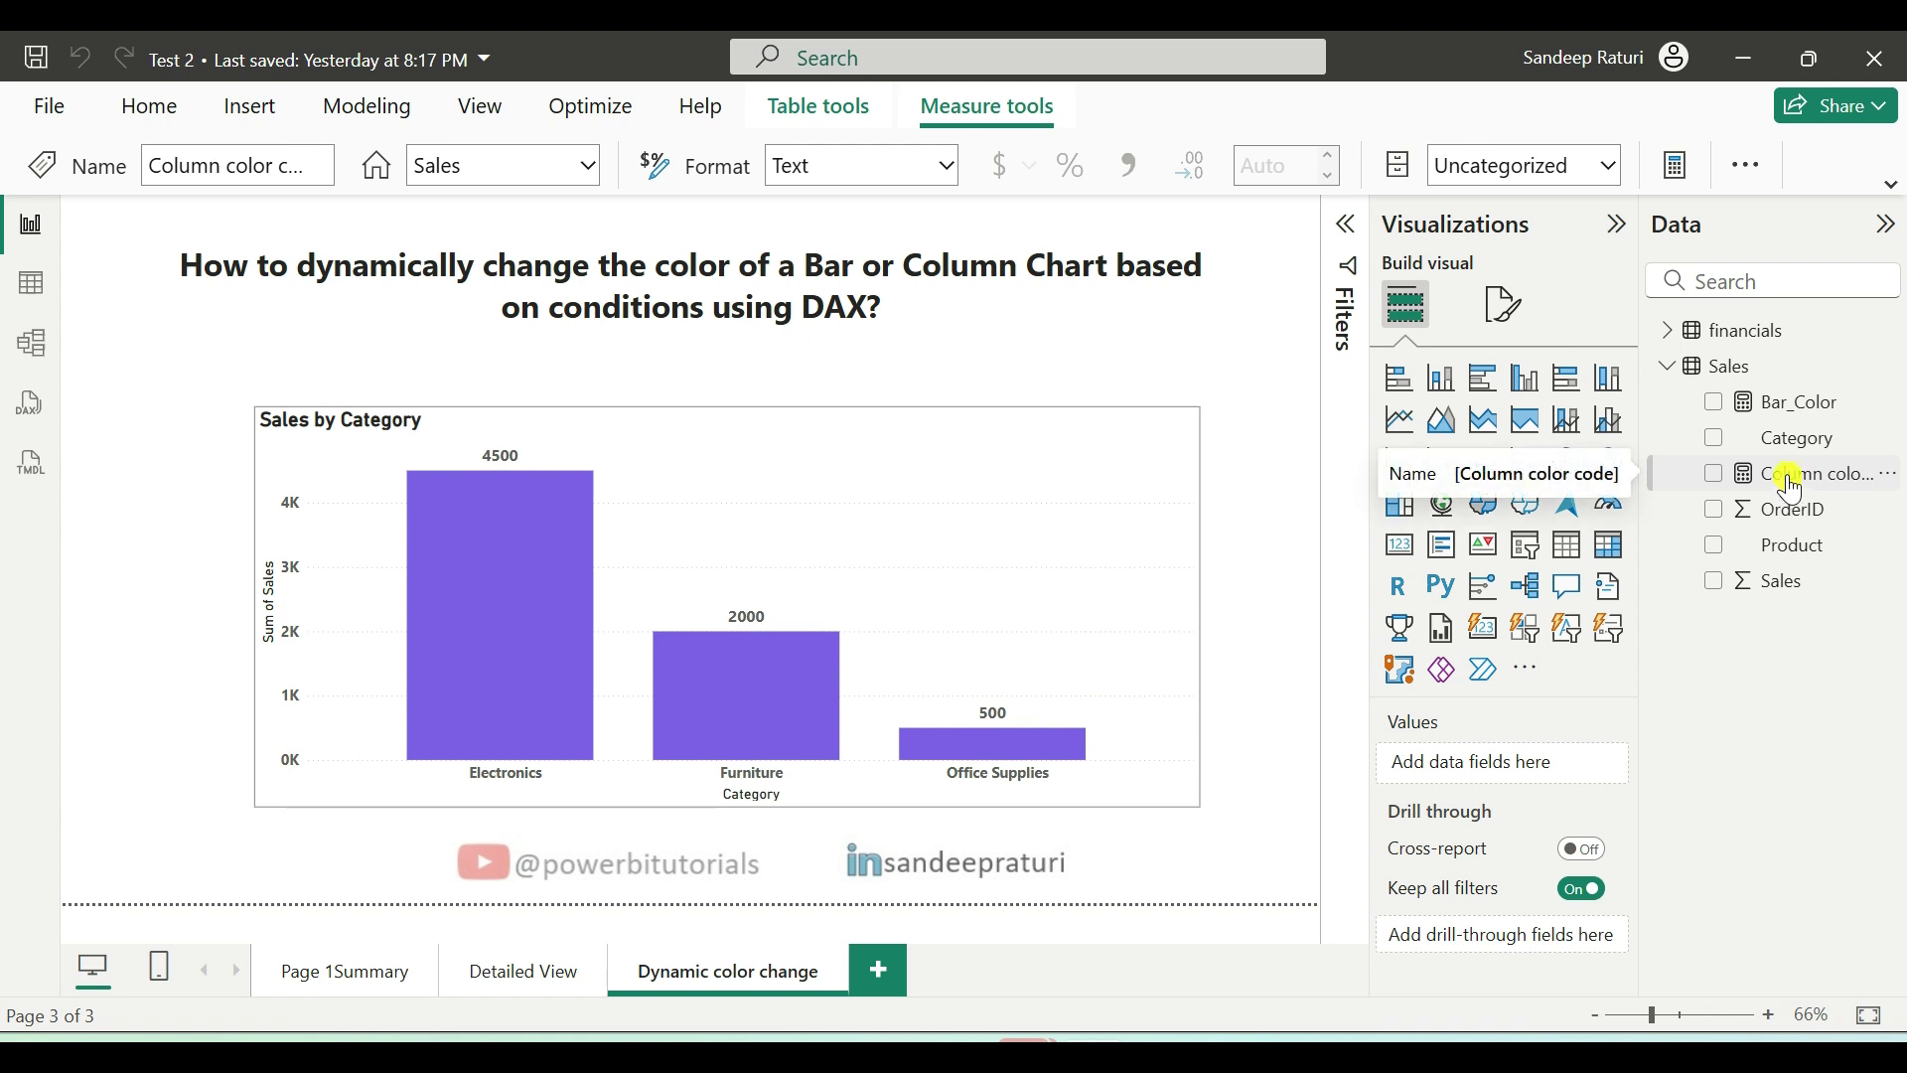
{"action": "left_click", "coordinate": [1094, 443]}
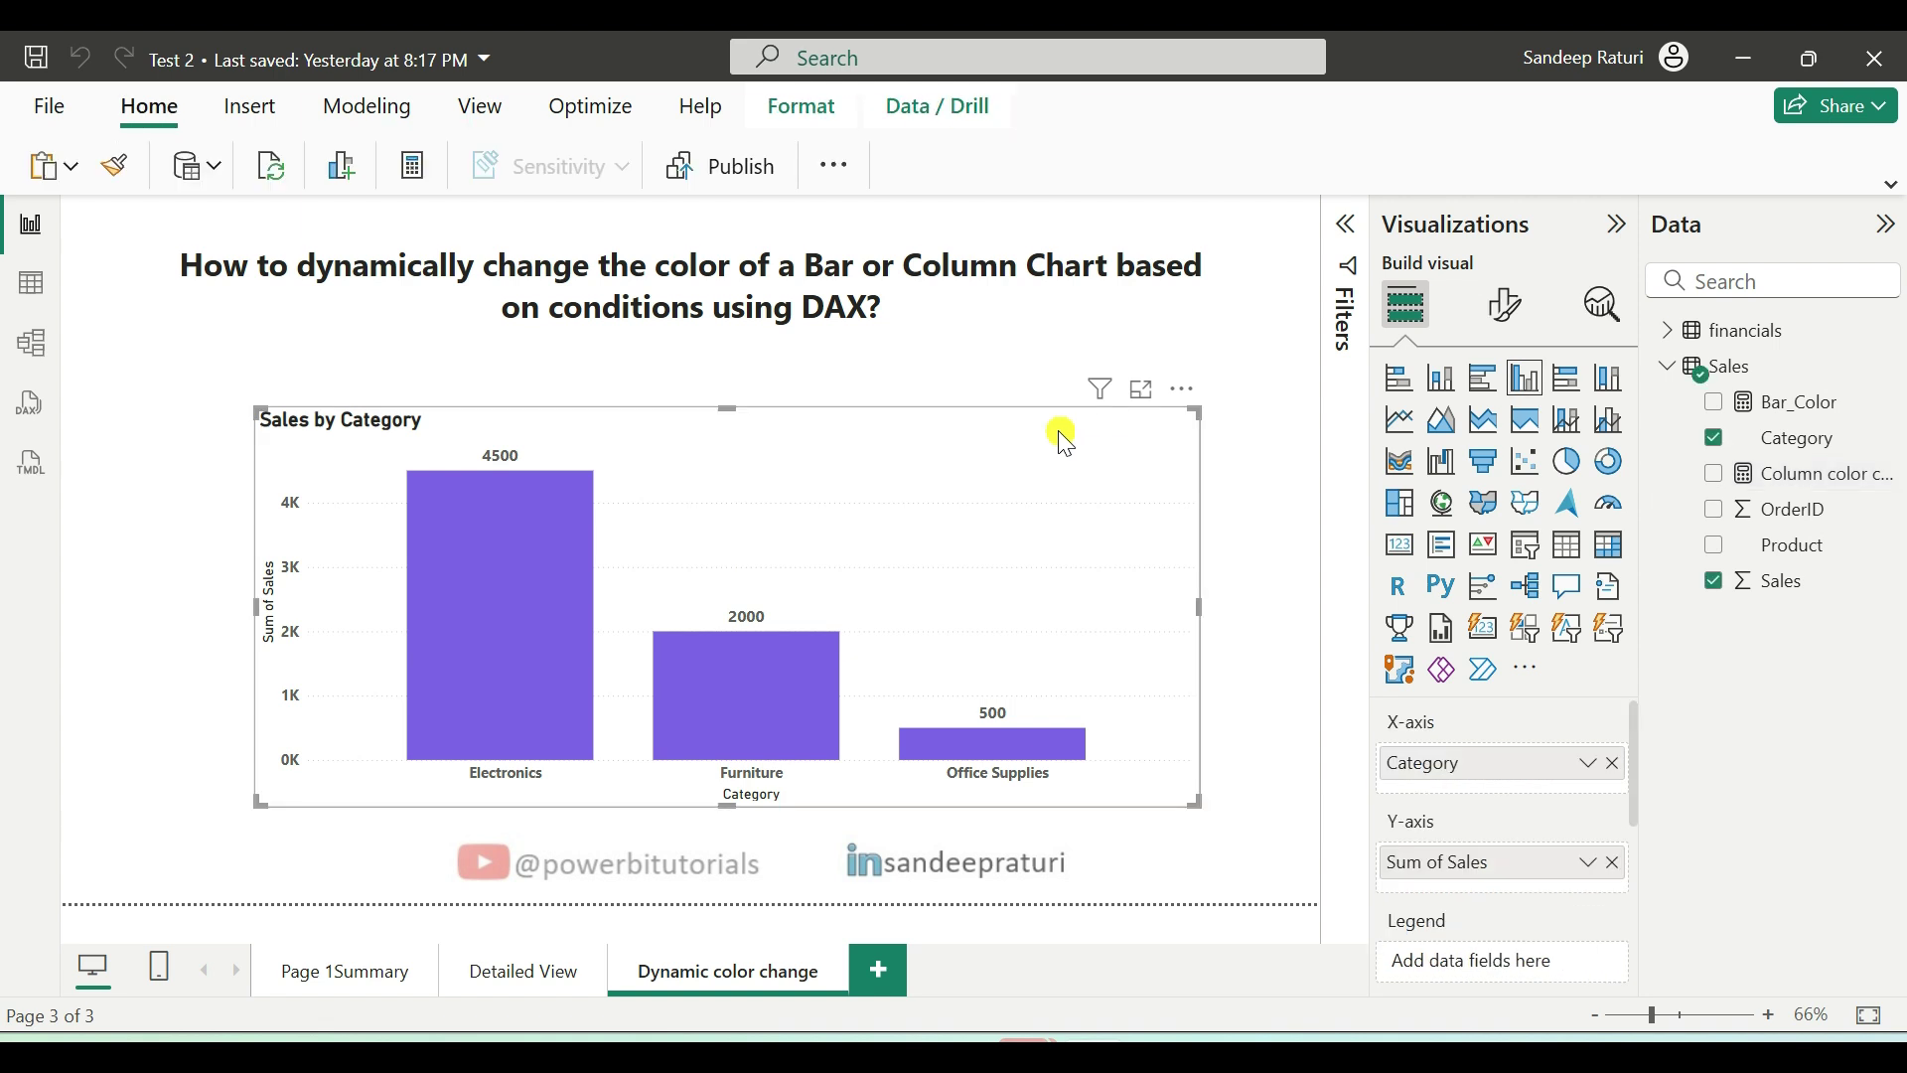
{"action": "left_click", "coordinate": [1507, 316]}
{"action": "left_click", "coordinate": [1494, 874]}
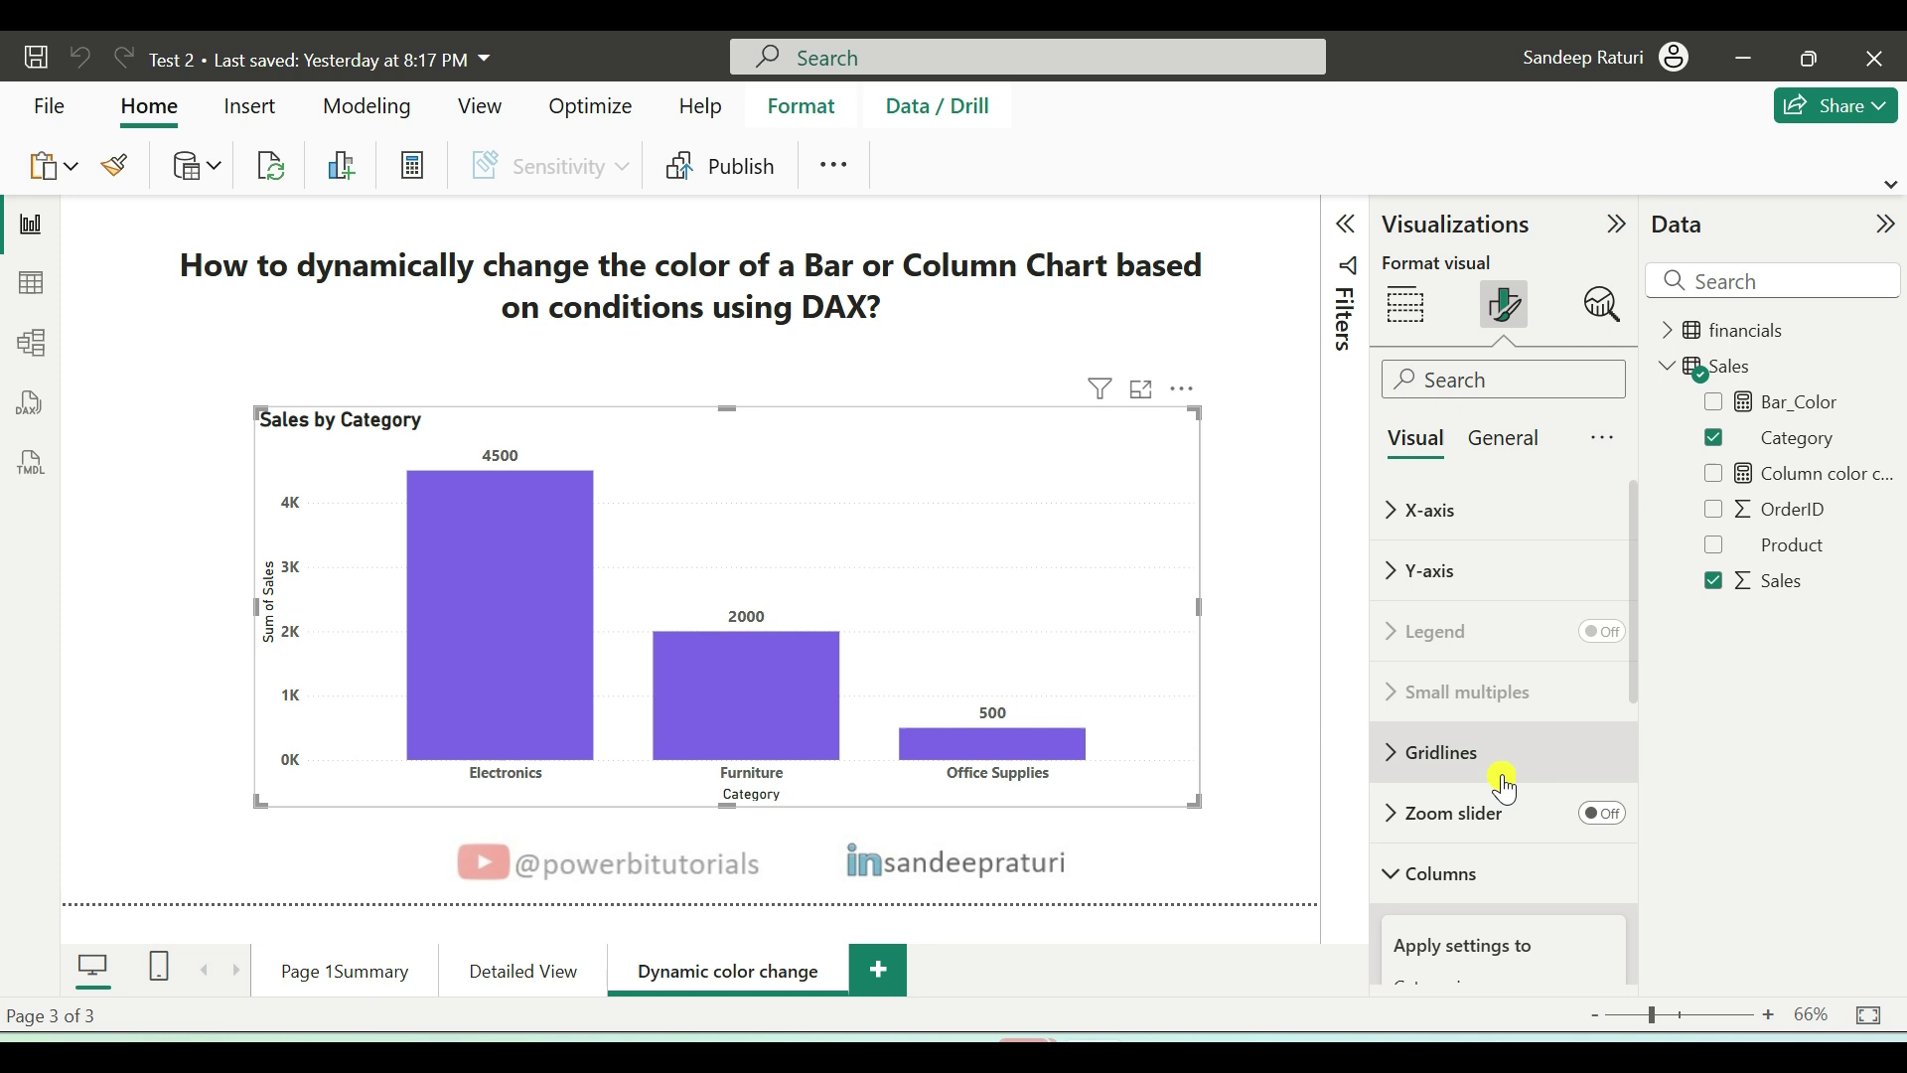
{"action": "left_click", "coordinate": [1537, 727]}
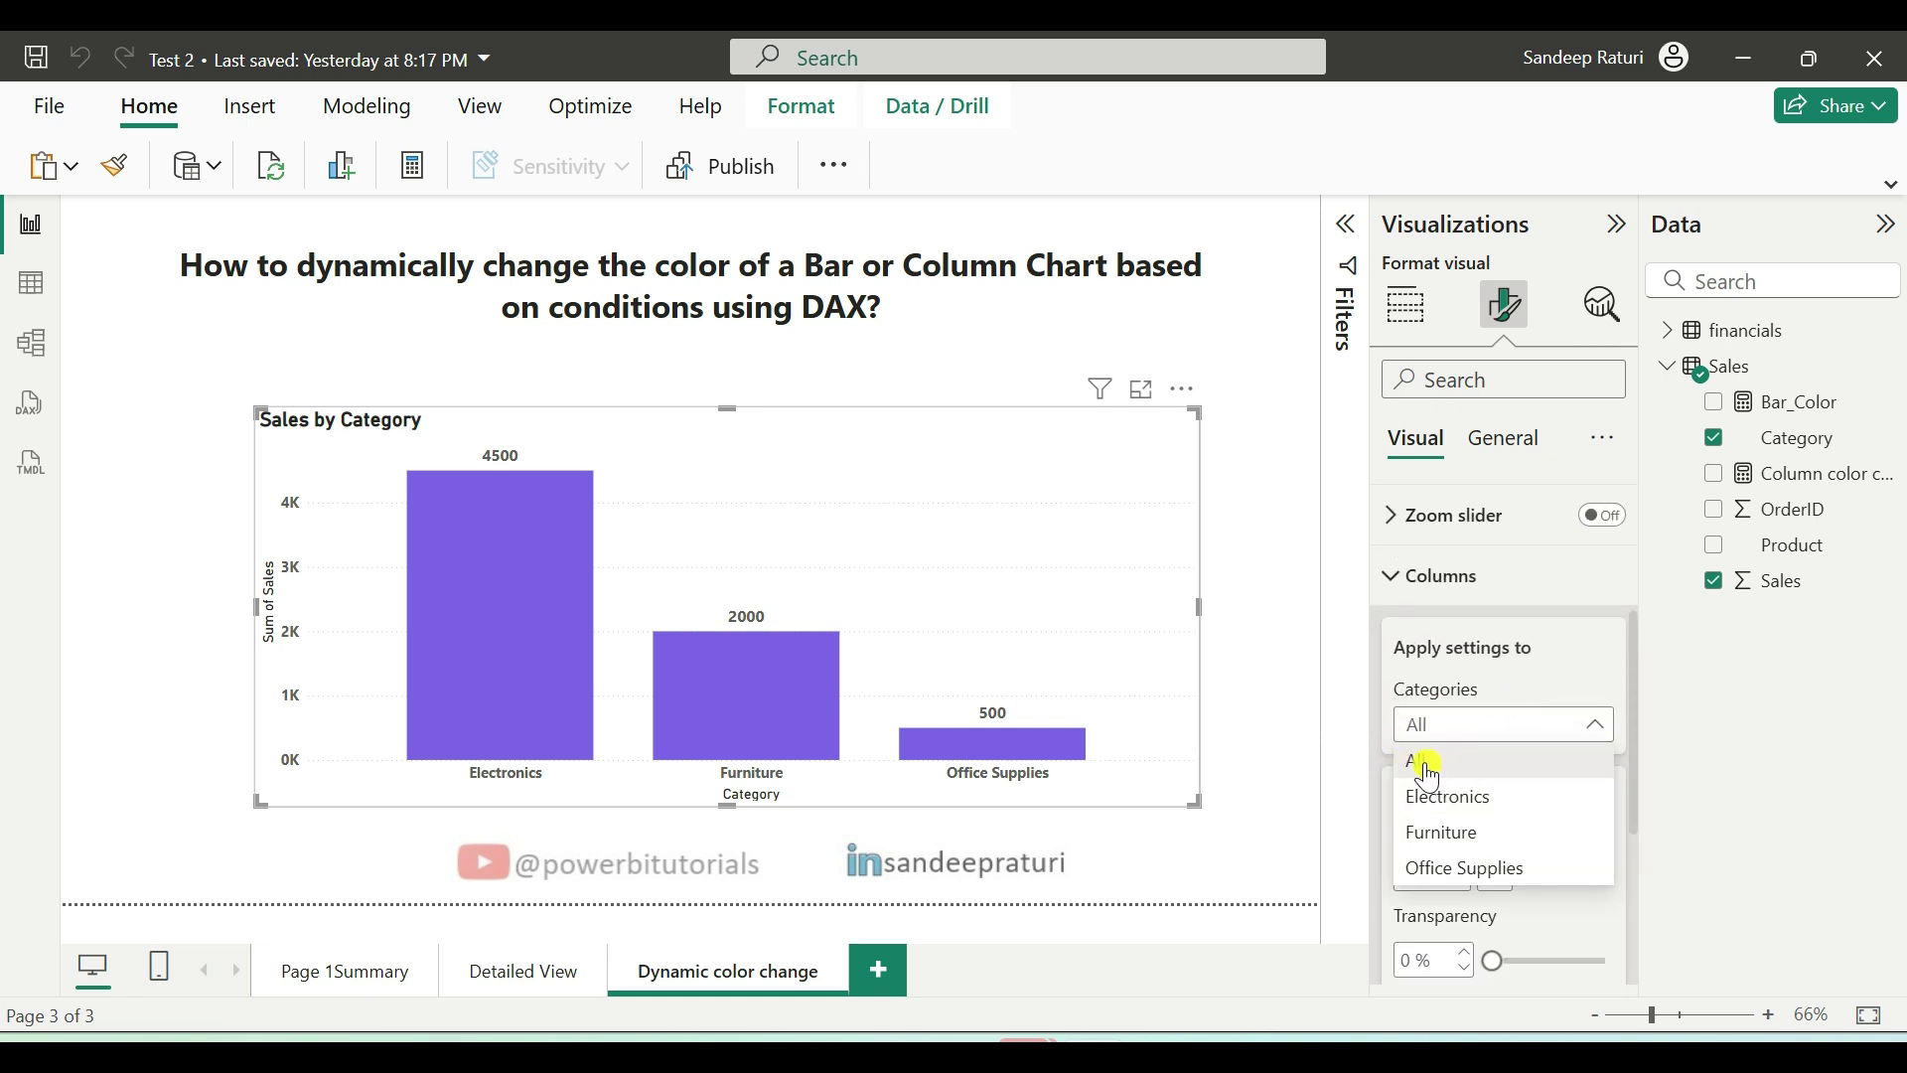
{"action": "left_click", "coordinate": [1602, 908]}
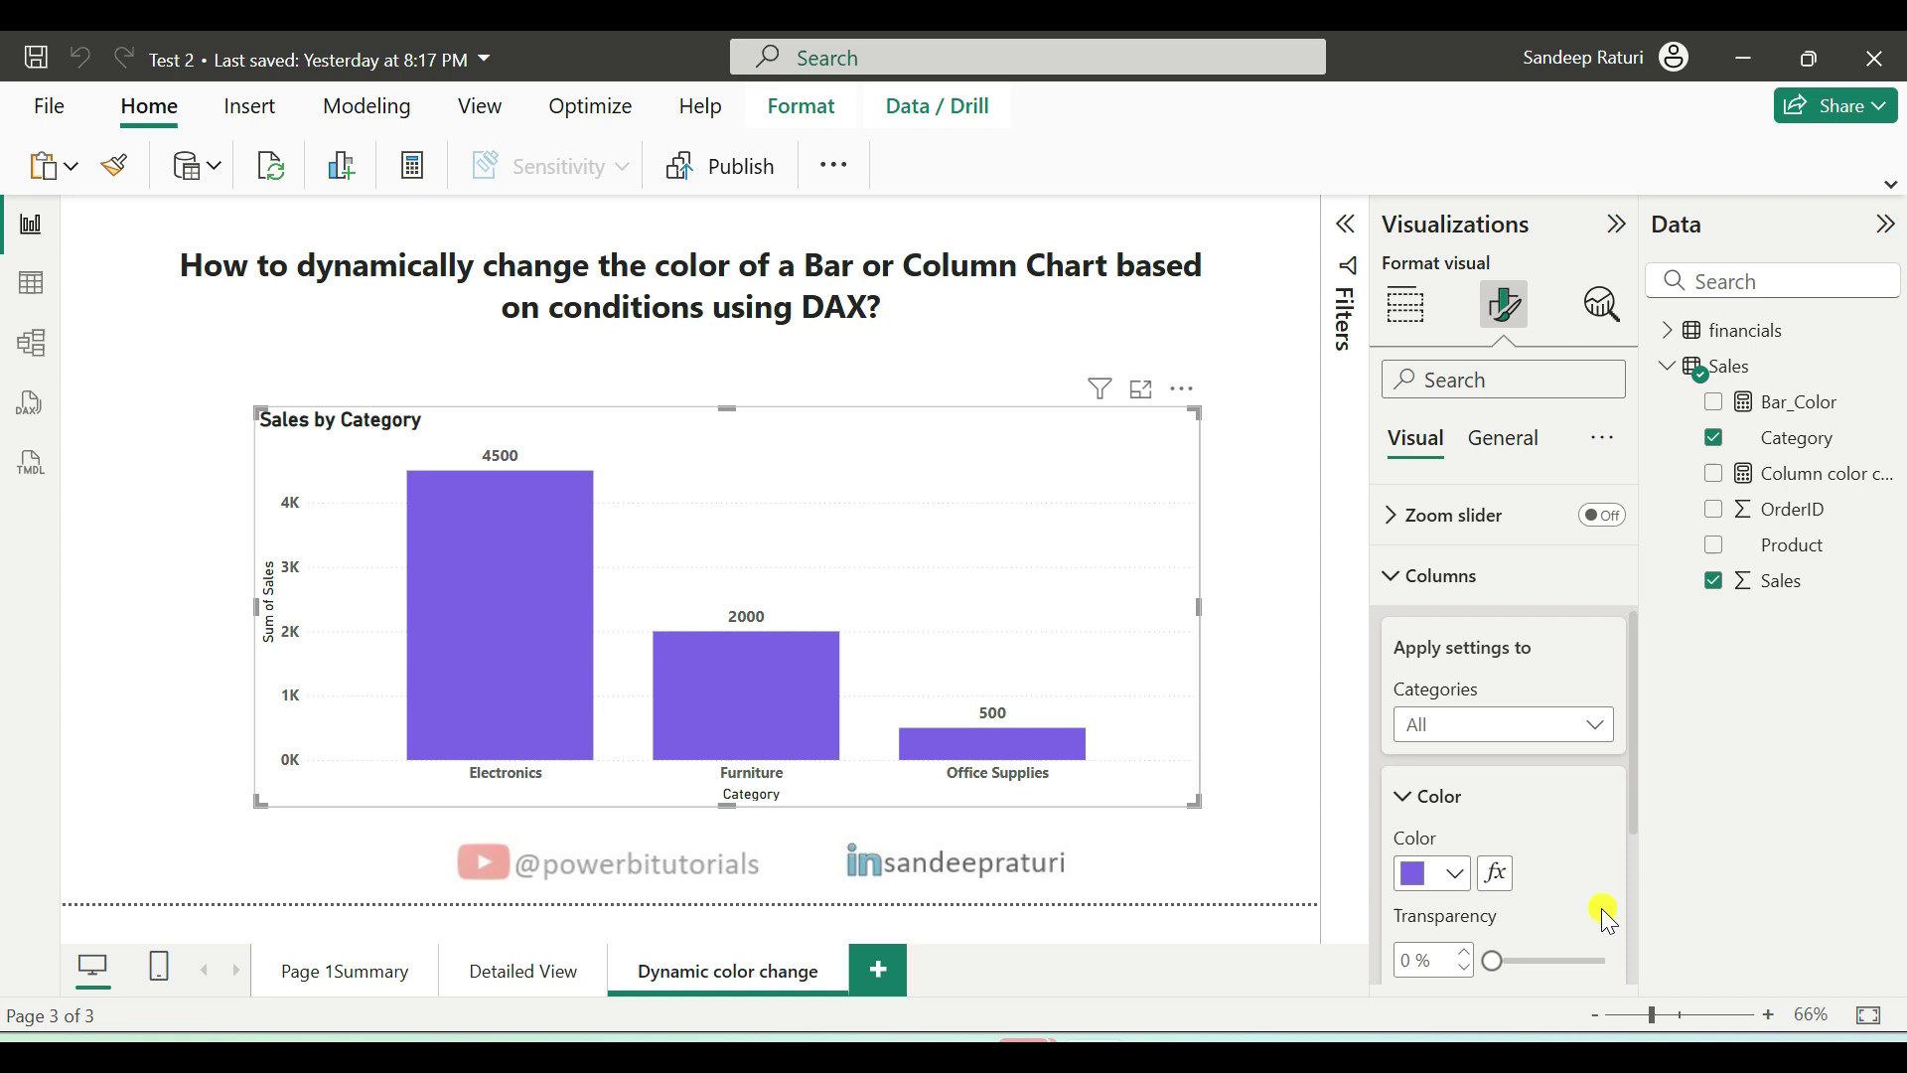
{"action": "scroll", "coordinate": [1492, 863], "scroll_direction": "down", "scroll_amount": 2}
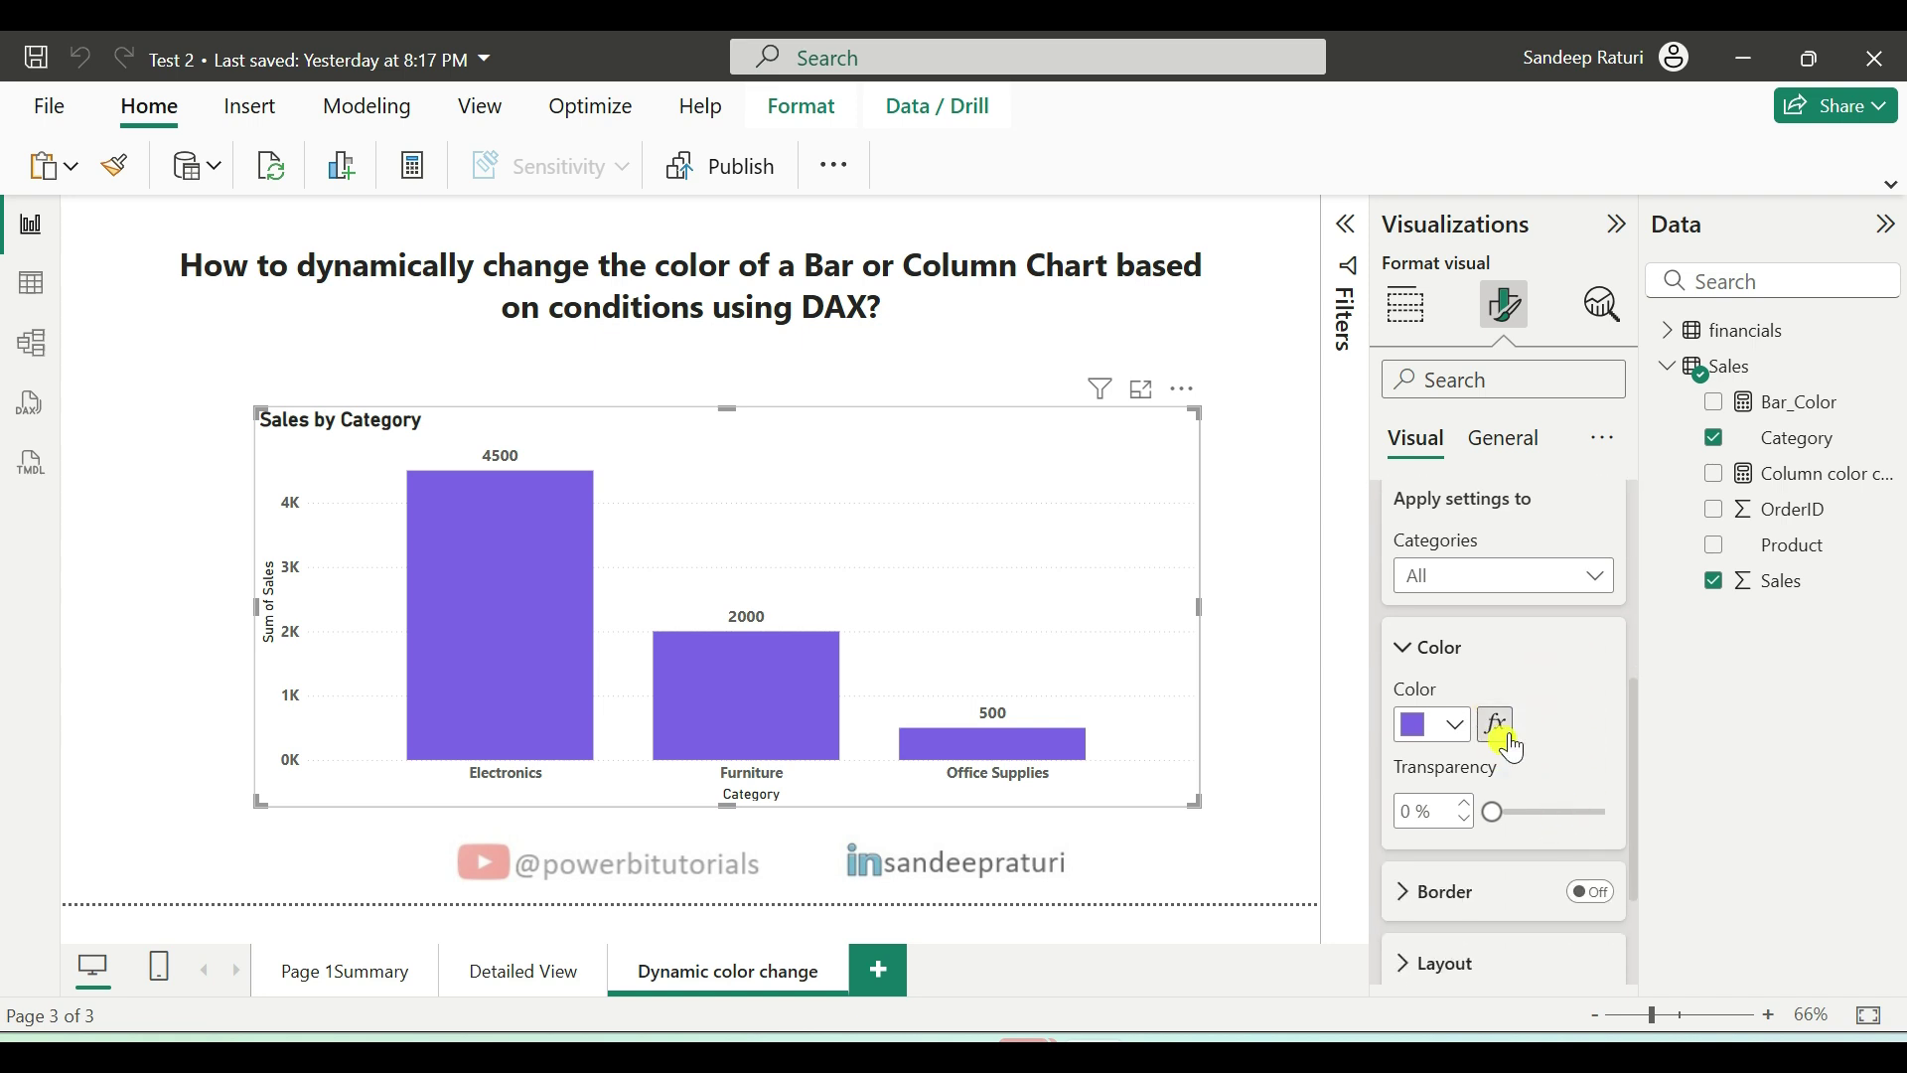
- Colour the columns by Field value using Sales > Column color code as the field
{"action": "left_click", "coordinate": [1500, 728]}
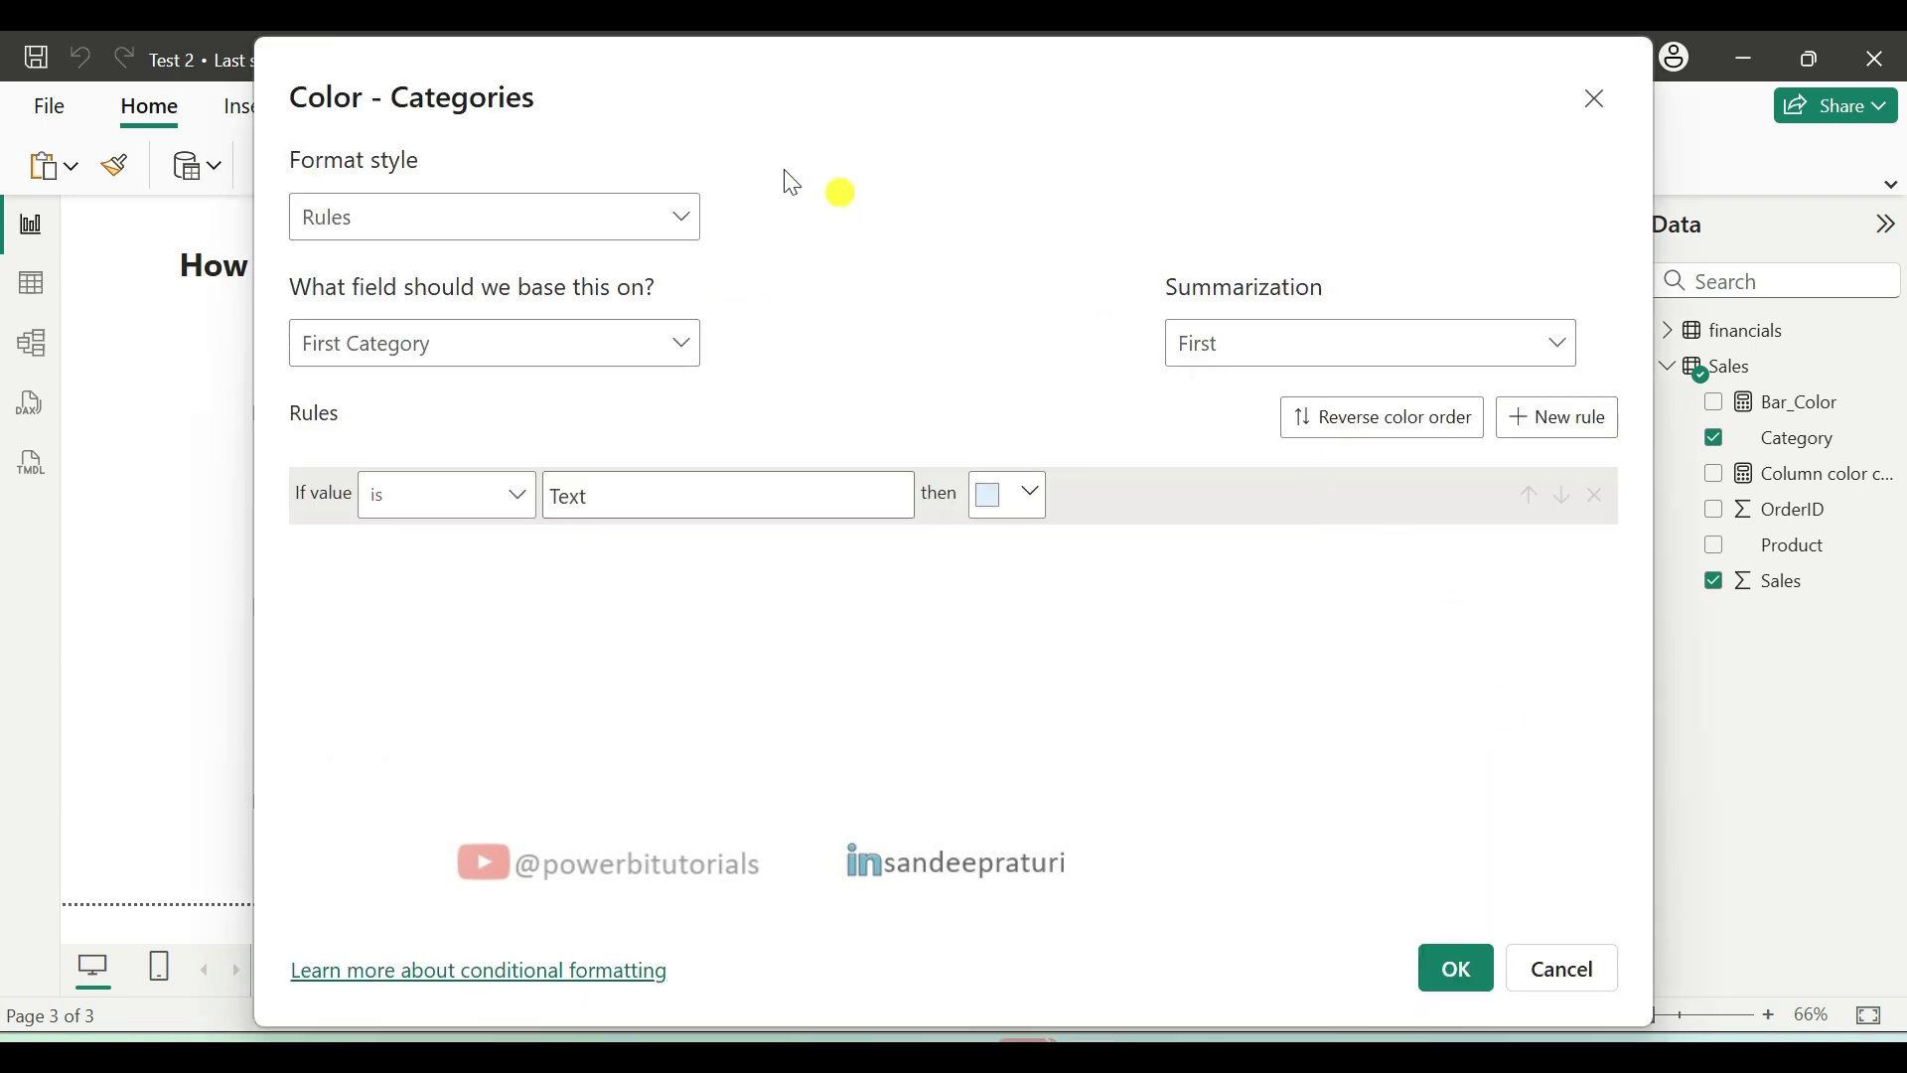
{"action": "left_click", "coordinate": [473, 222]}
{"action": "left_click", "coordinate": [379, 361]}
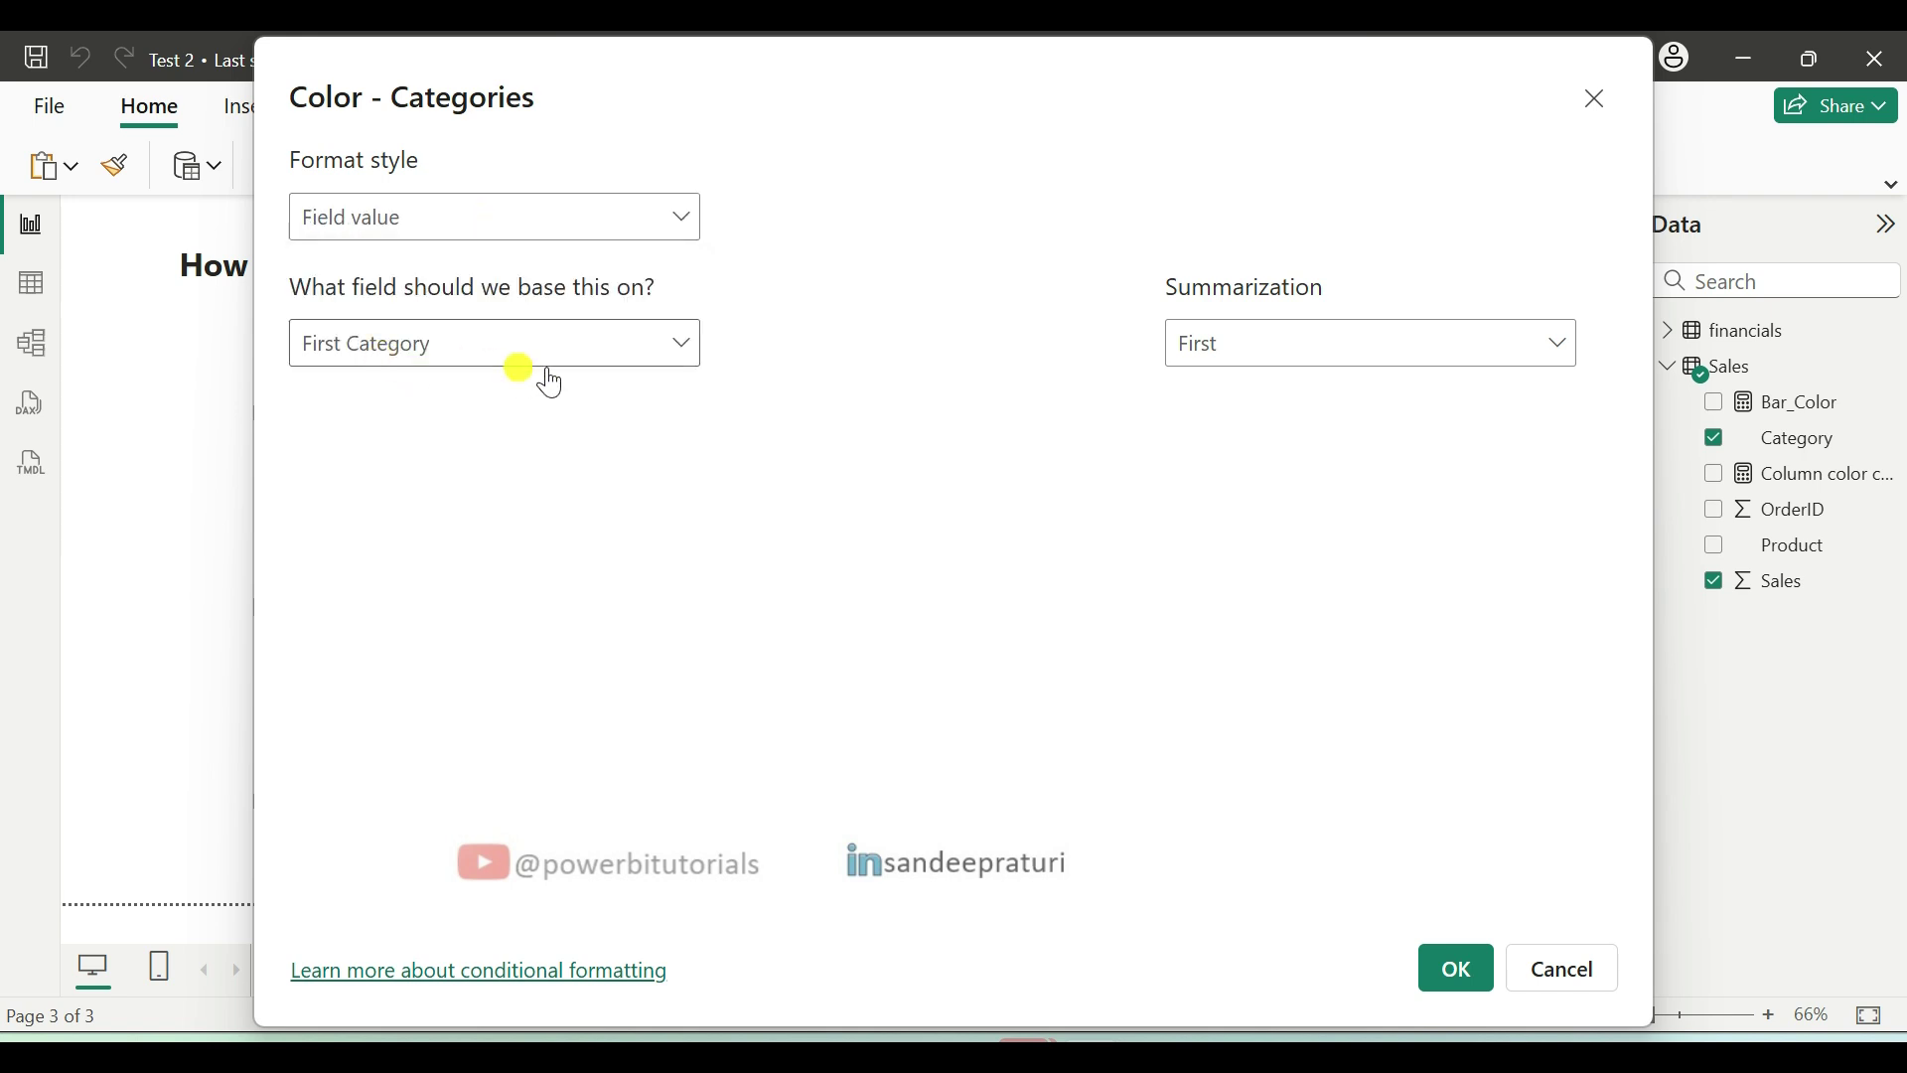
{"action": "left_click", "coordinate": [668, 350]}
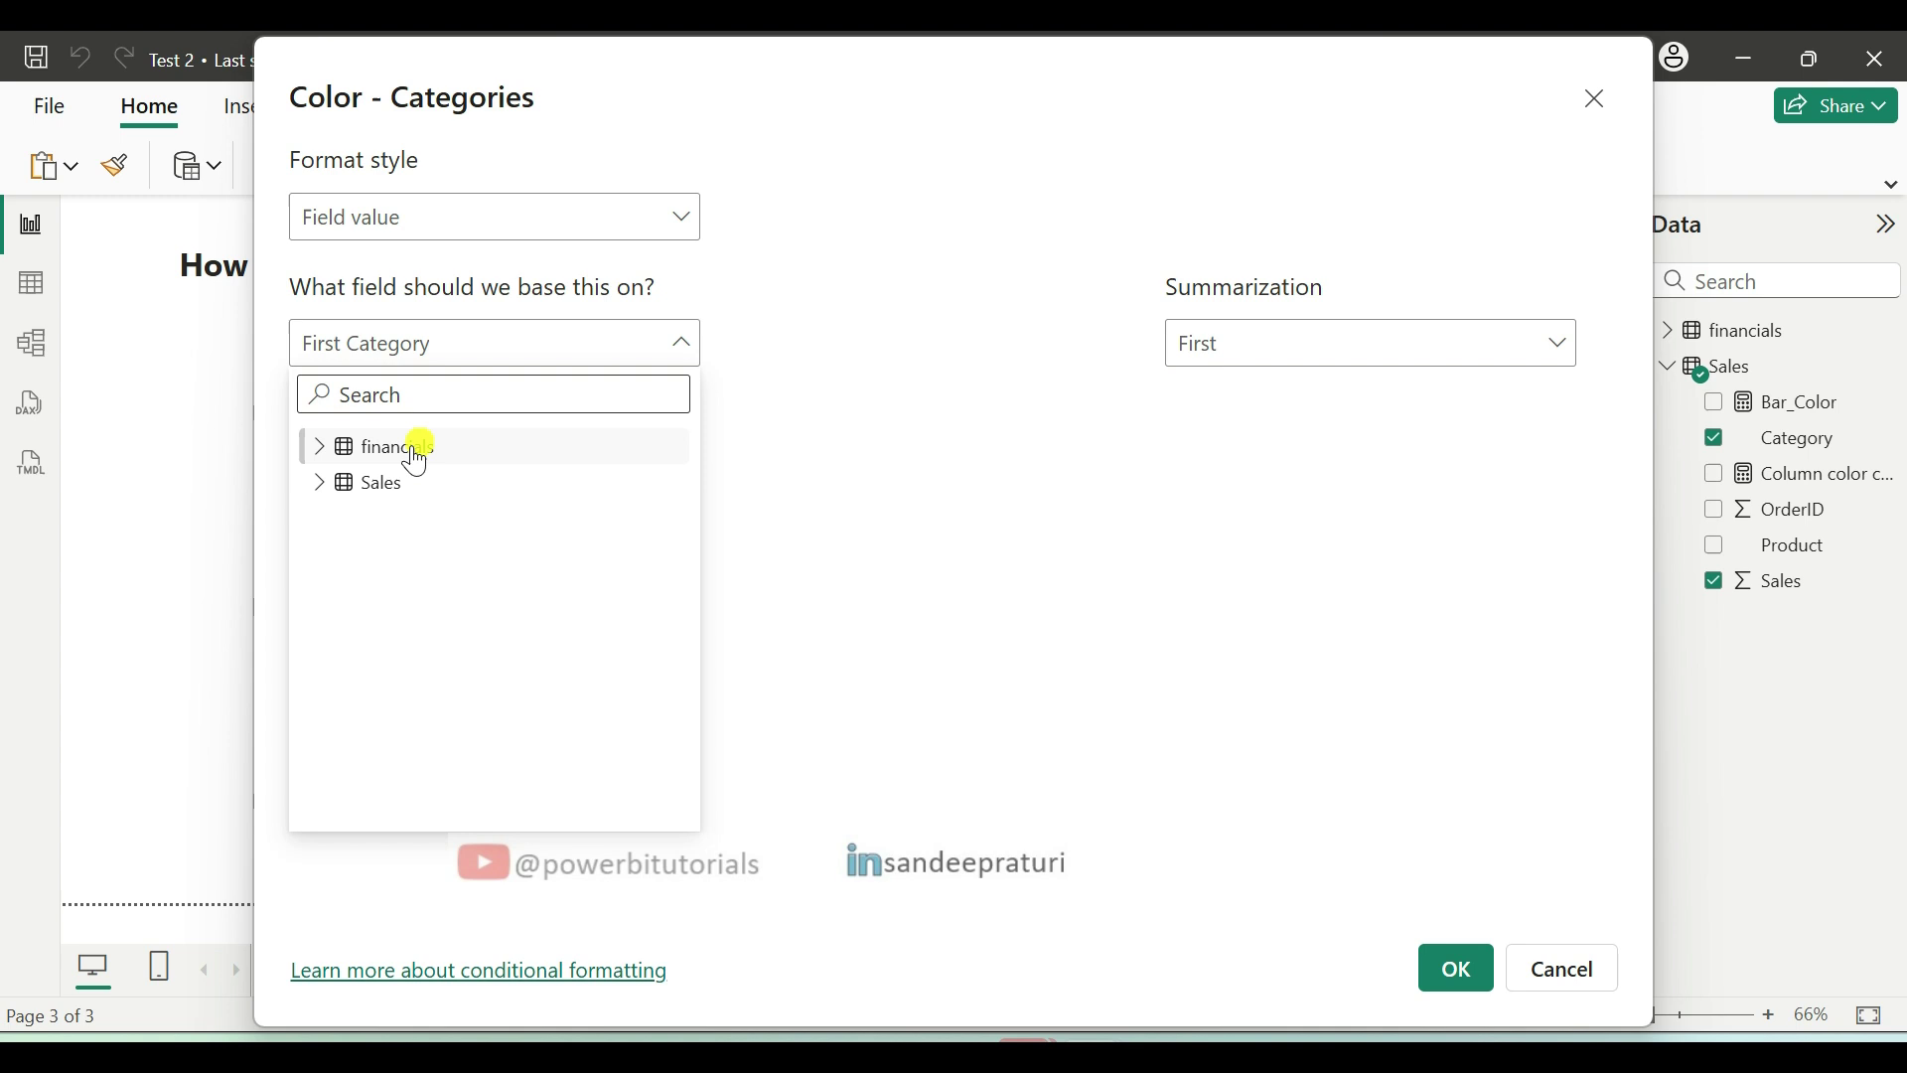
{"action": "left_click", "coordinate": [322, 487]}
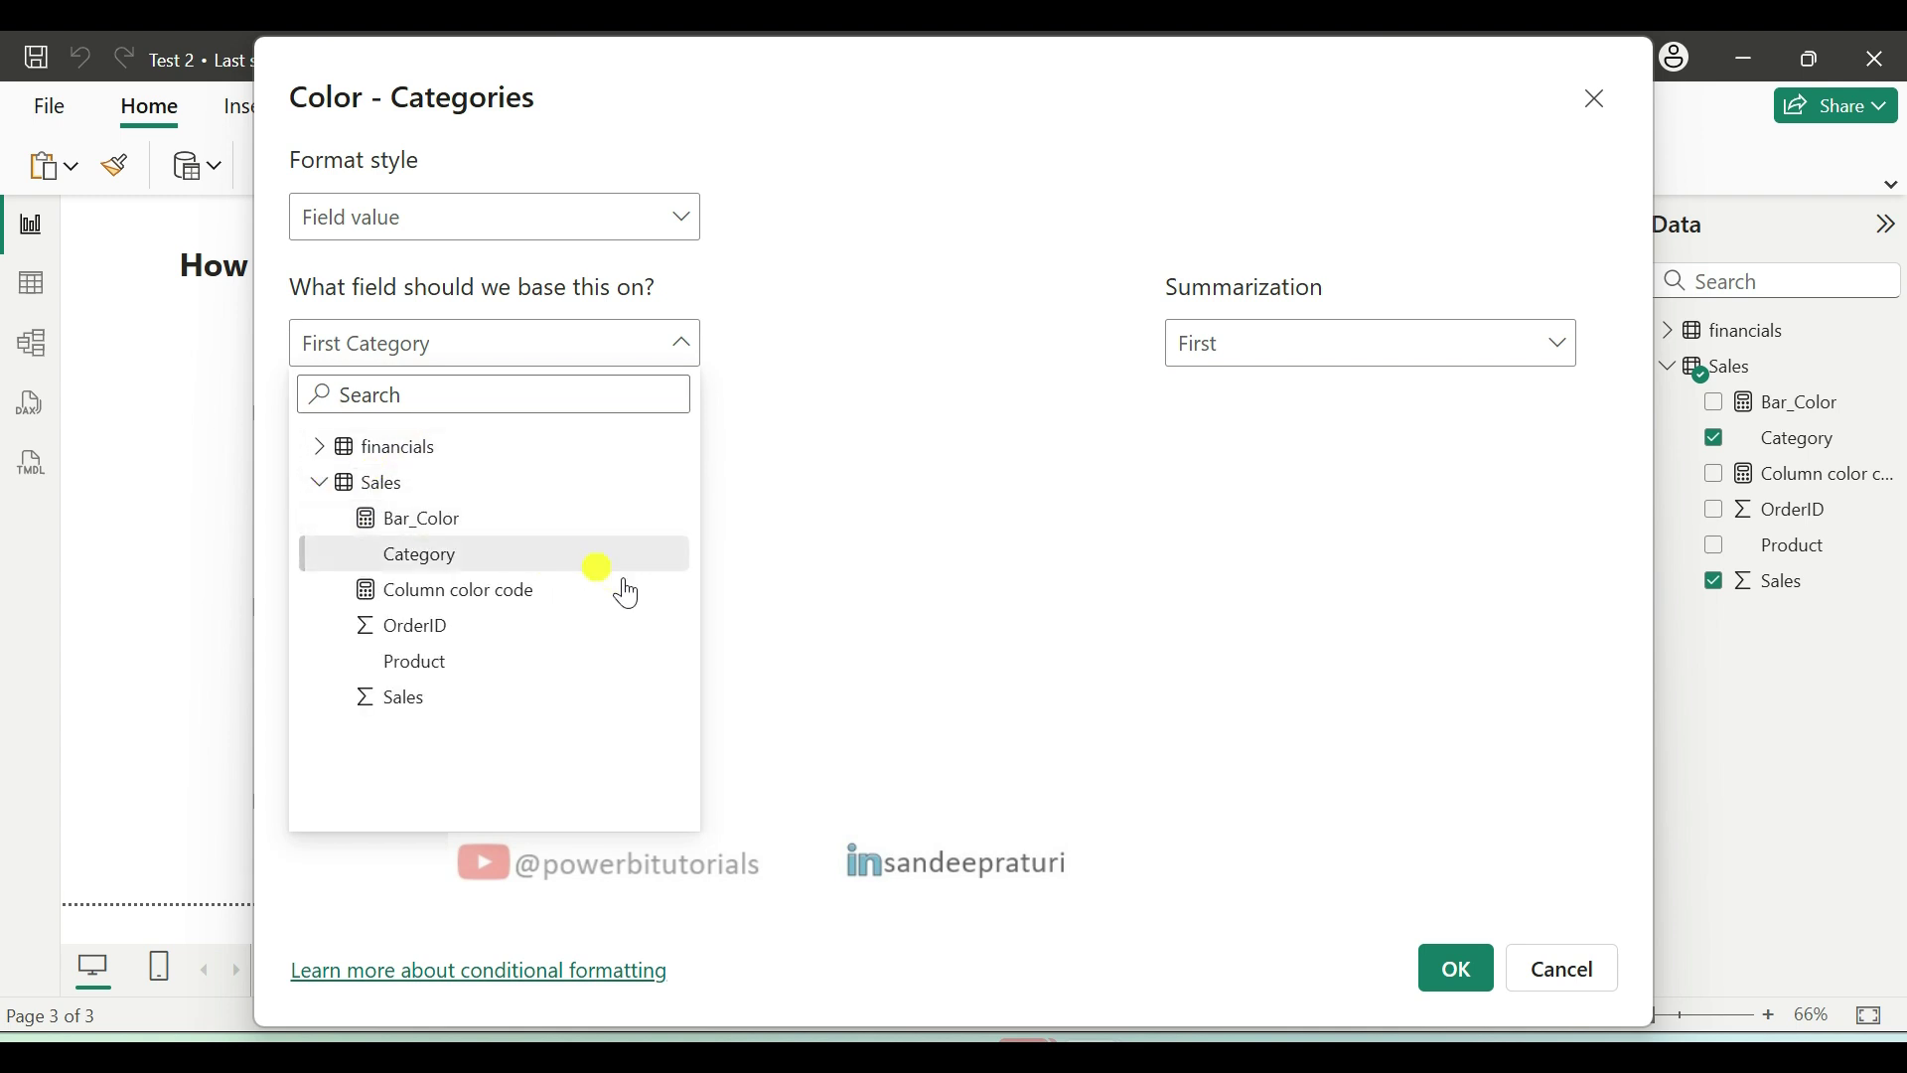
{"action": "left_click", "coordinate": [489, 596]}
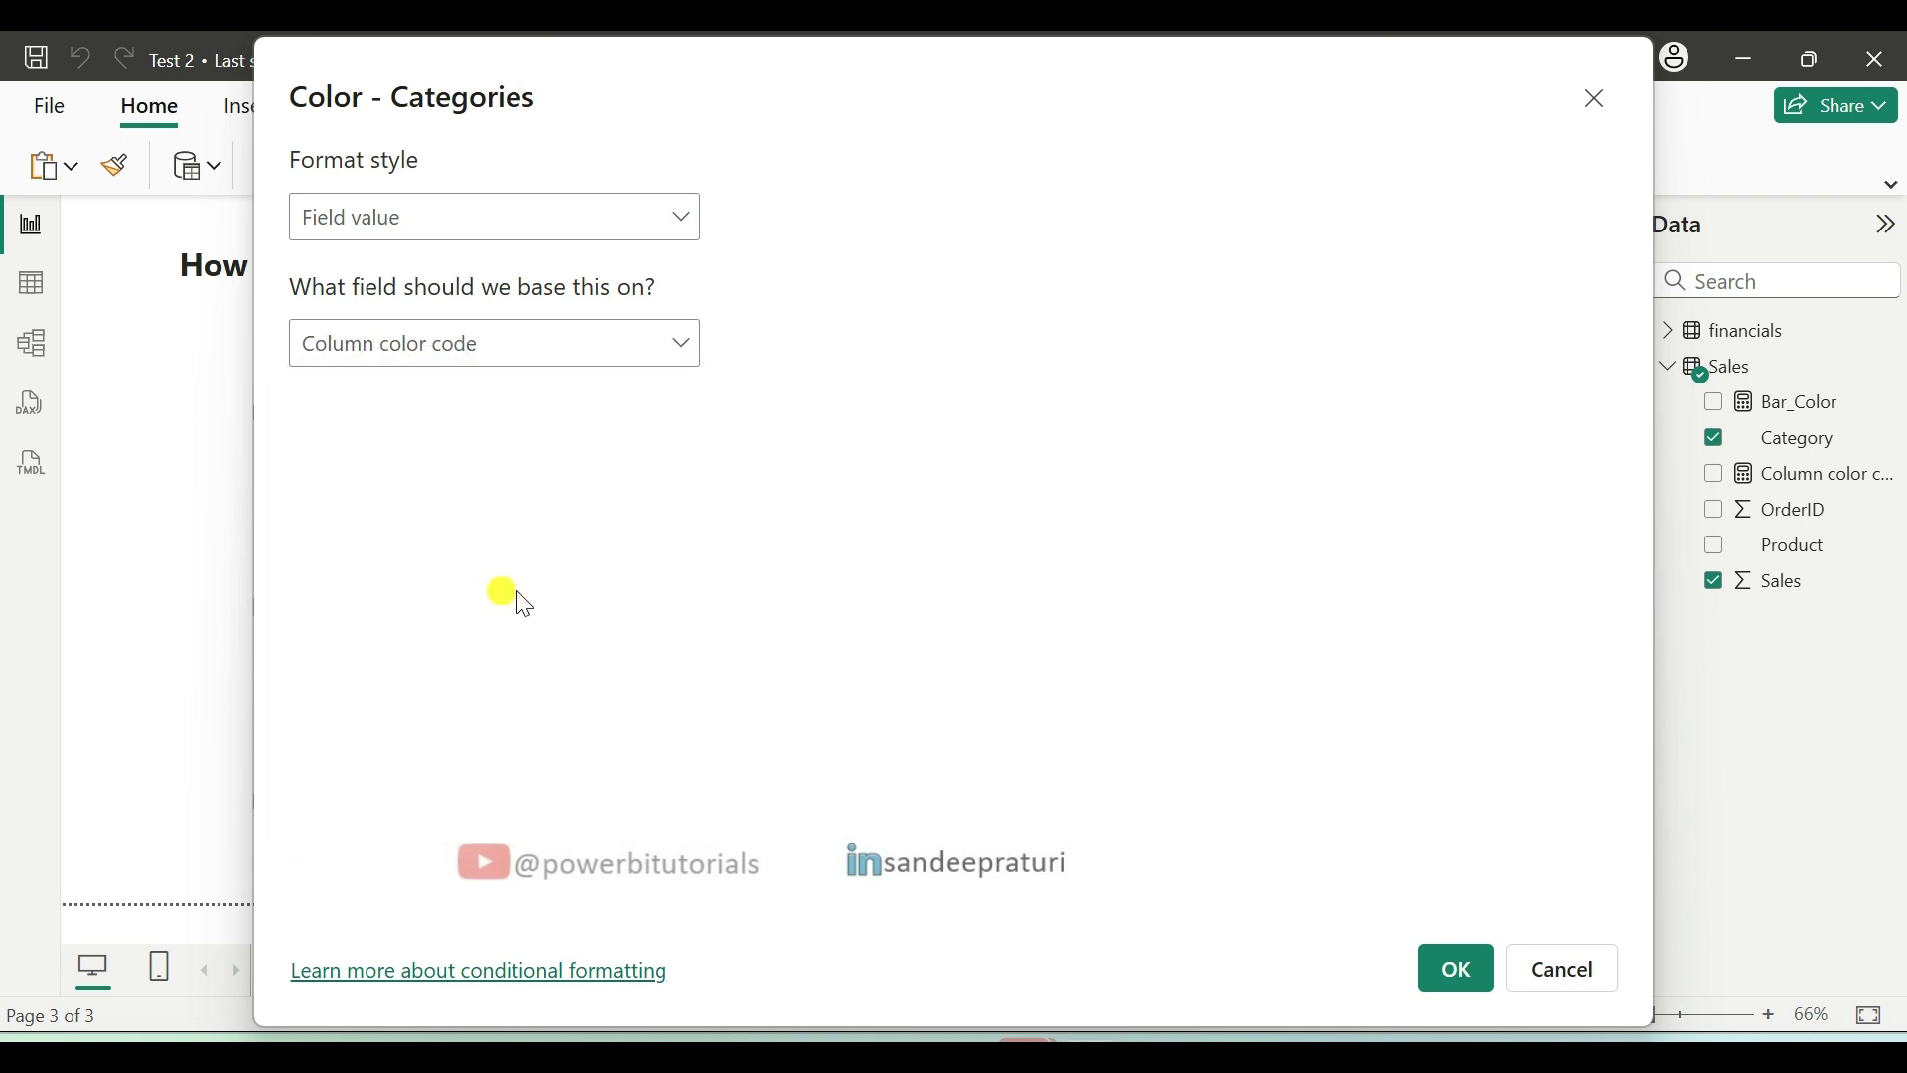
{"action": "left_click", "coordinate": [1458, 976]}
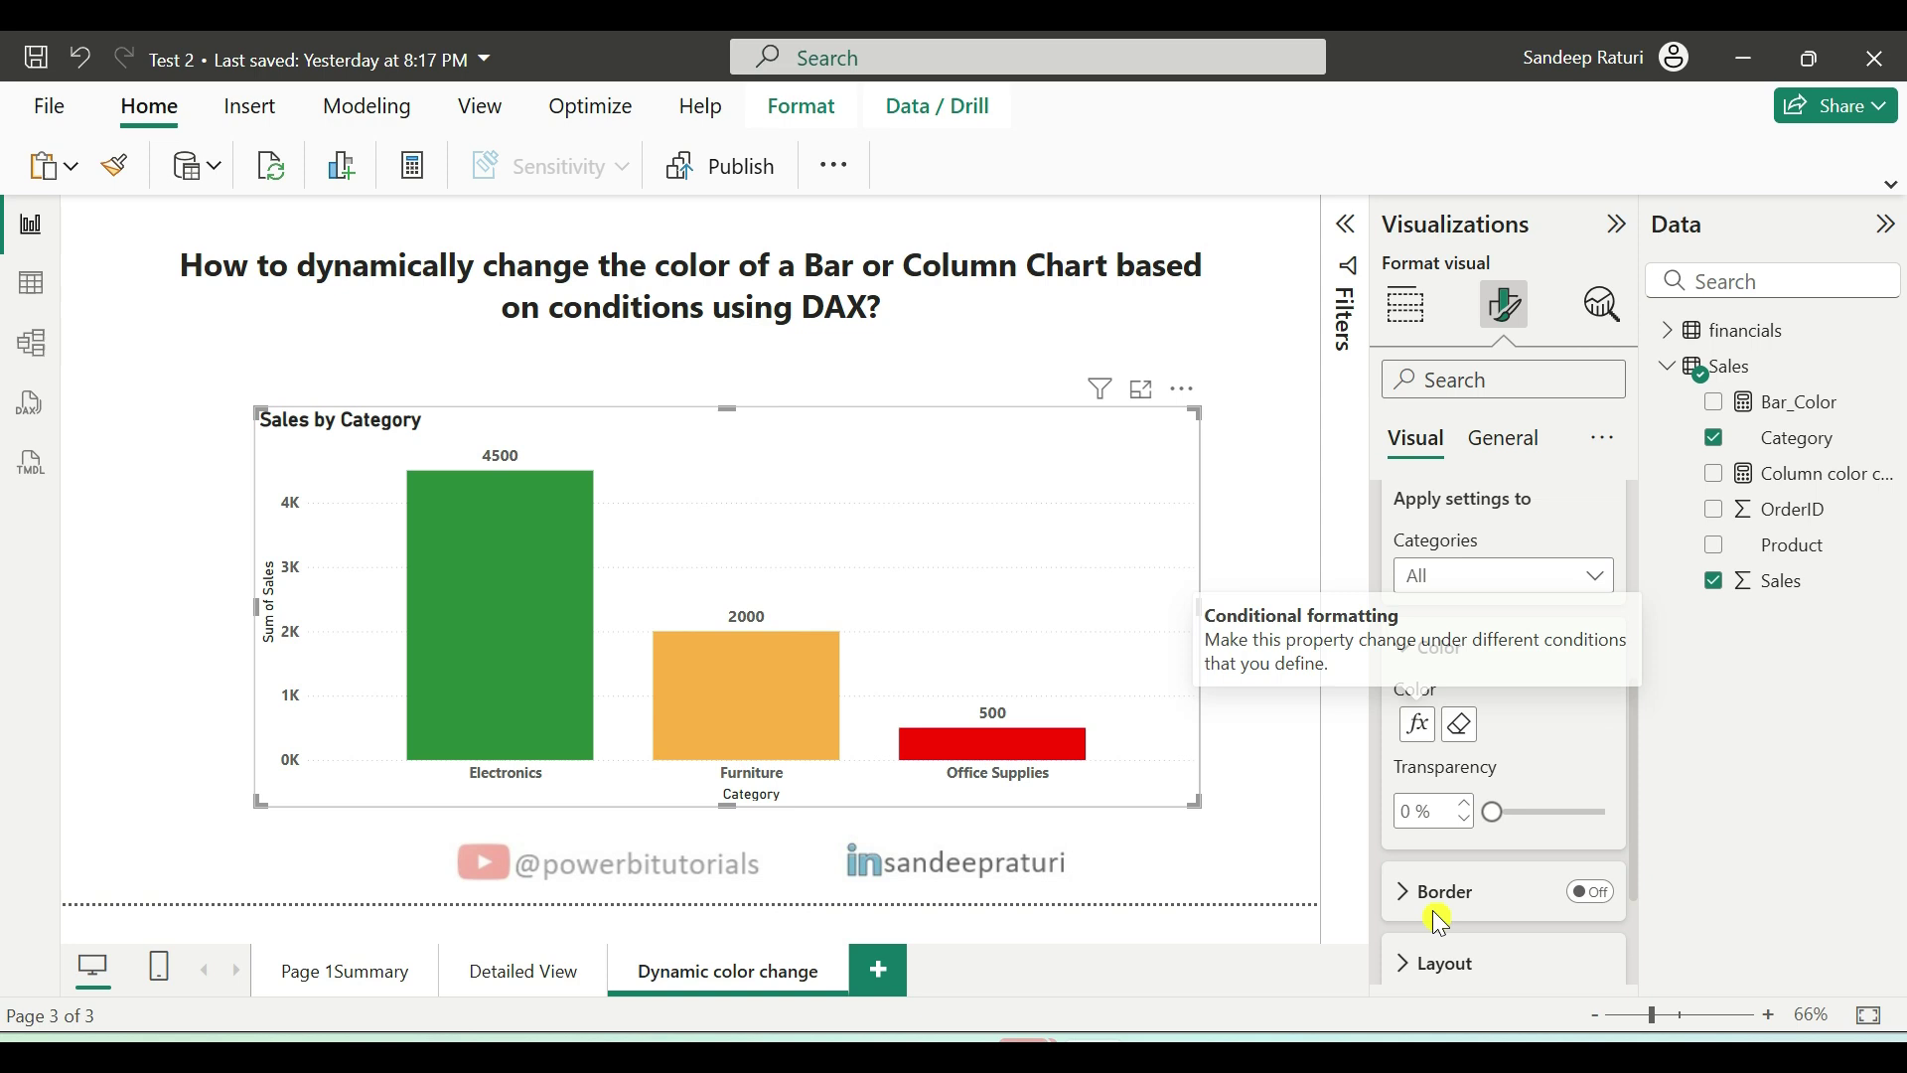
- Inspect the bars' tooltips: Electronics 4500, Furniture 2000 and Office Supplies 500
{"action": "mouse_move", "coordinate": [425, 719]}
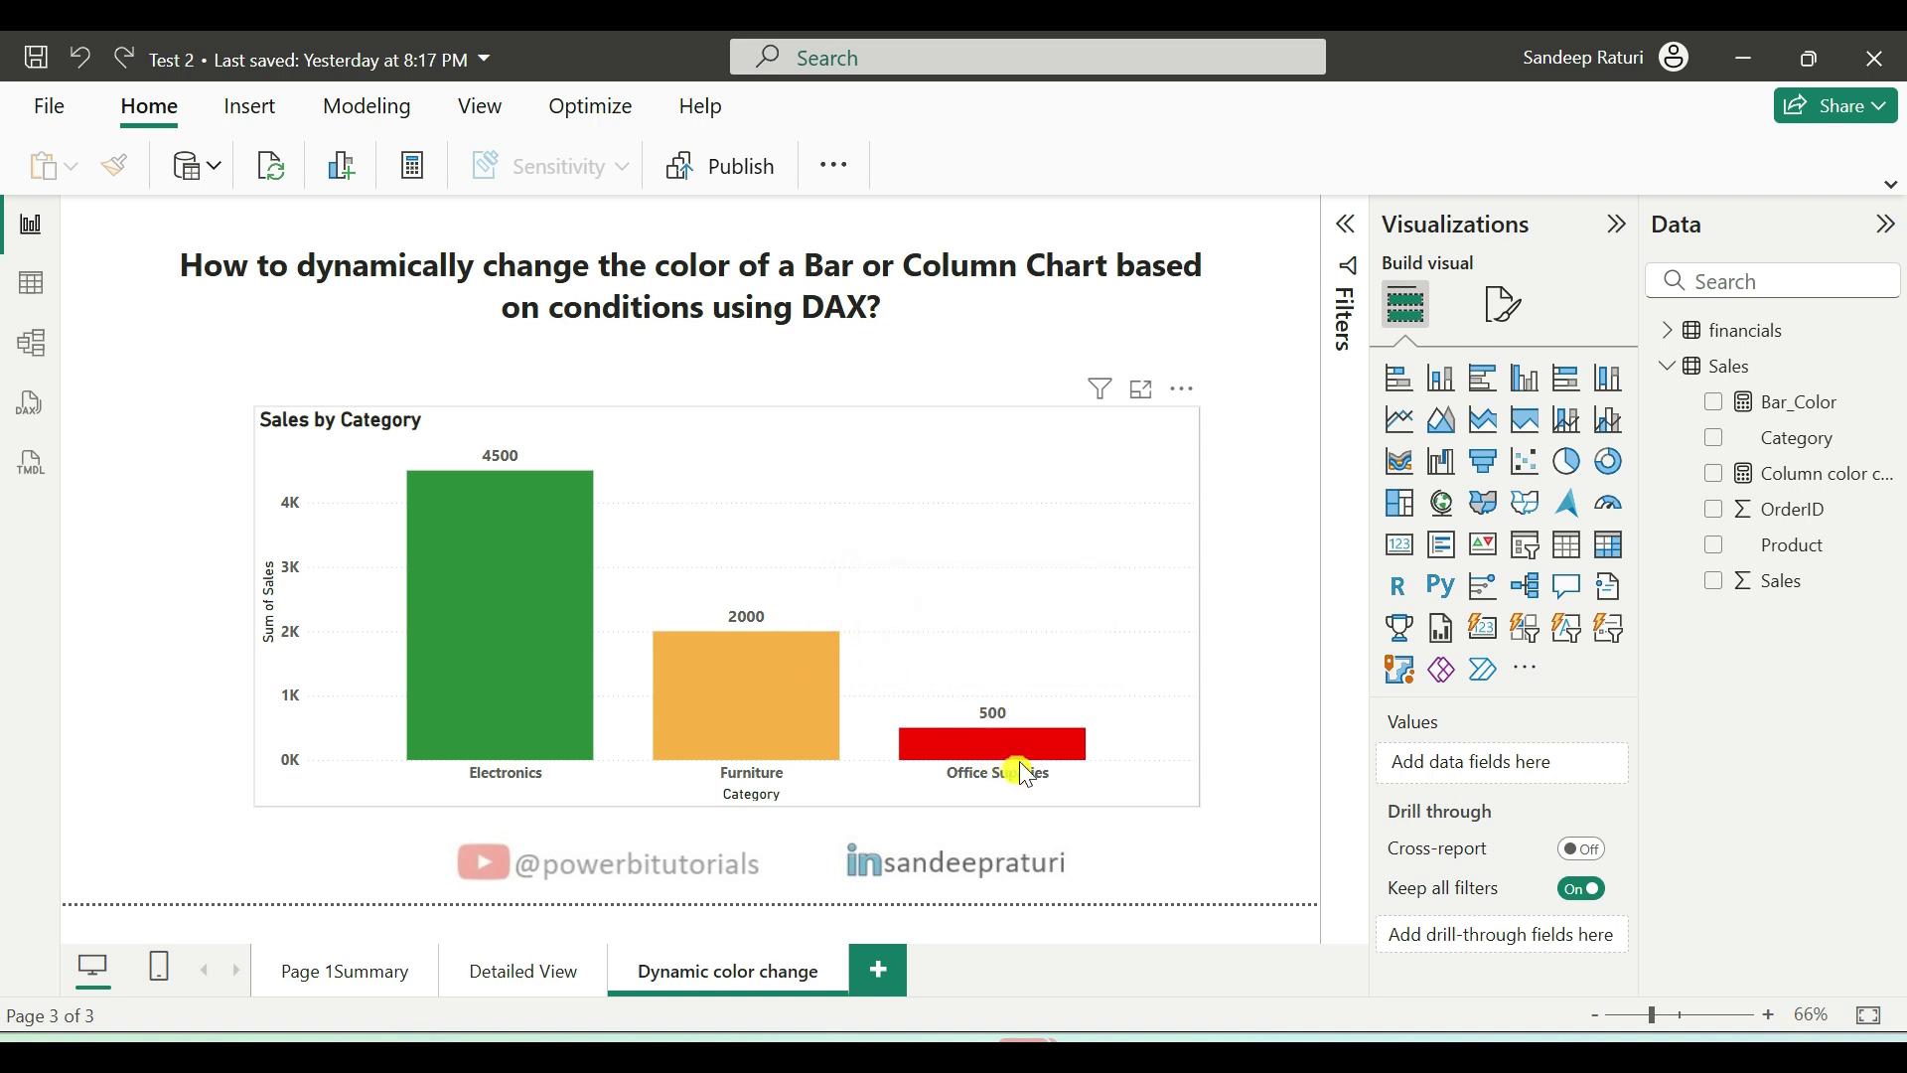
{"action": "mouse_move", "coordinate": [1028, 766]}
- In the Sales by Category chart's Columns formatting, set the Categories target to Electronics
{"action": "left_click", "coordinate": [1090, 439]}
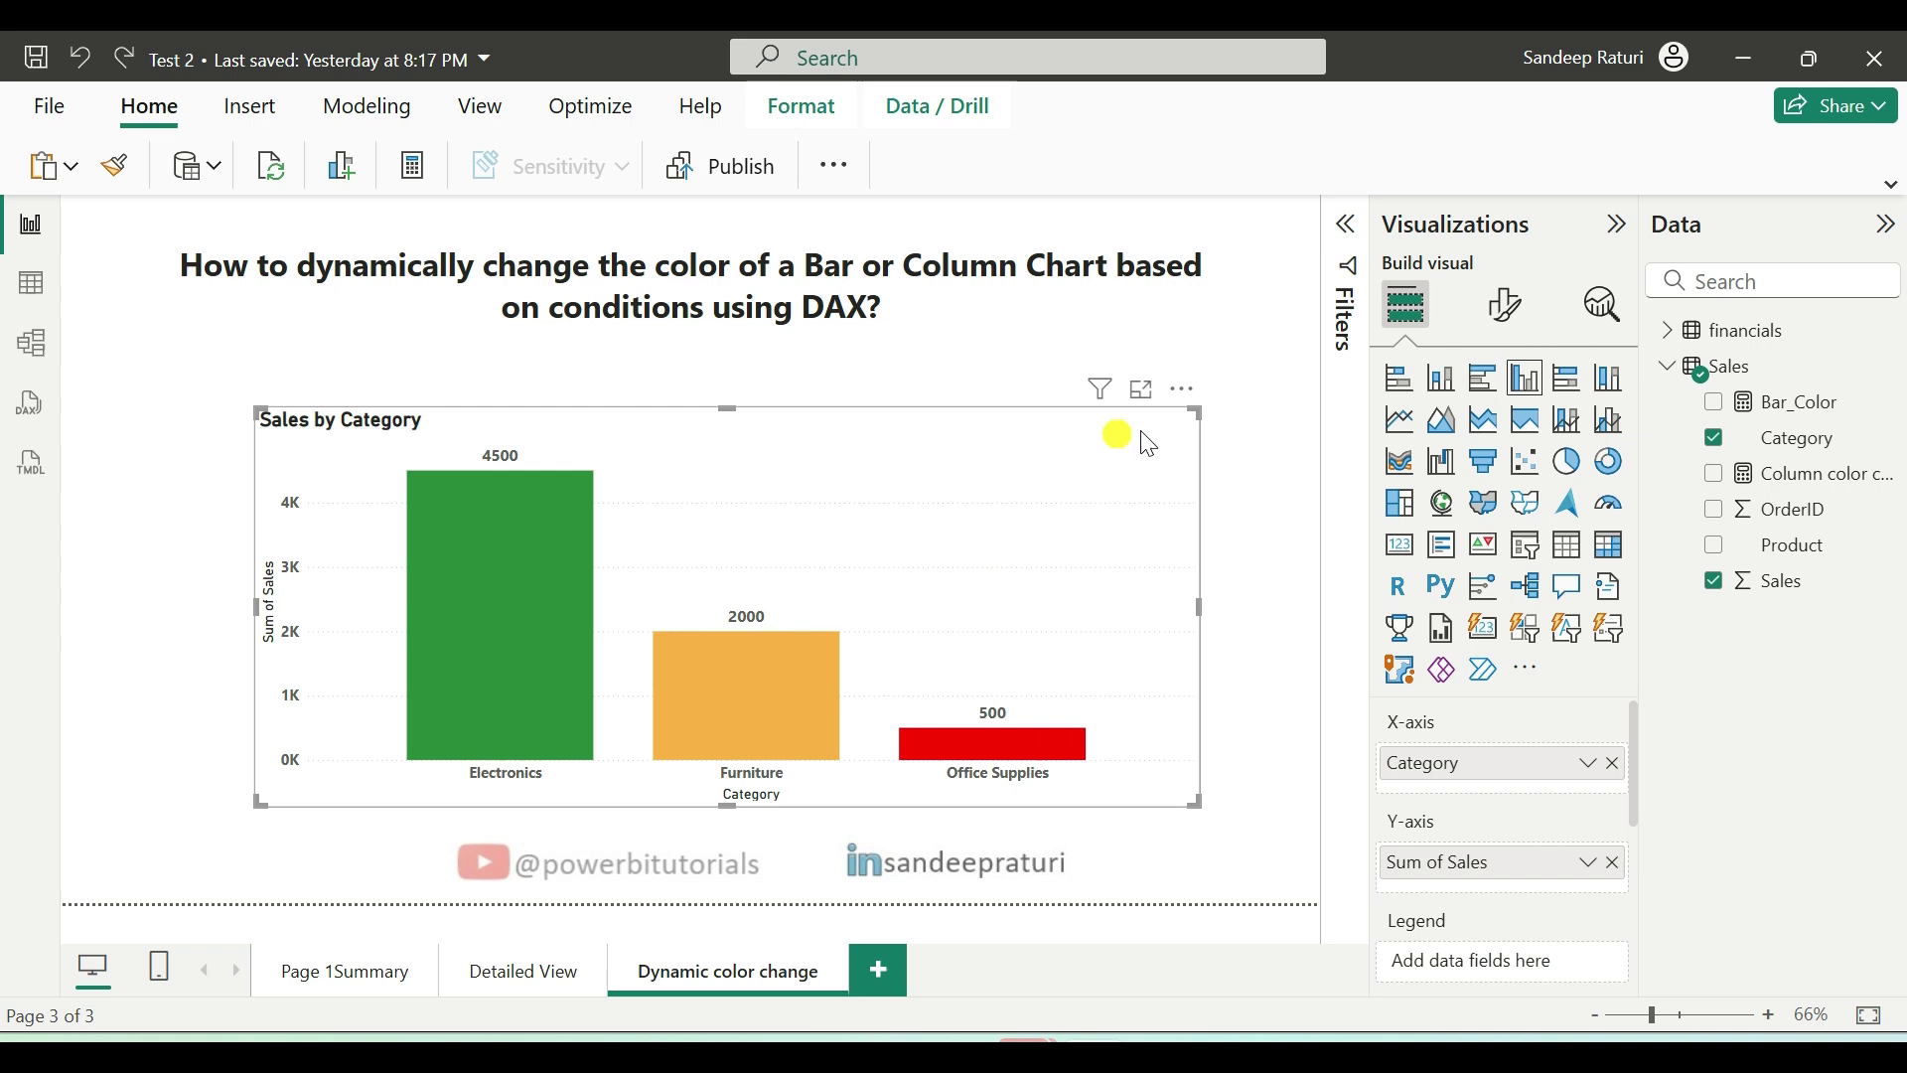
{"action": "left_click", "coordinate": [1497, 316]}
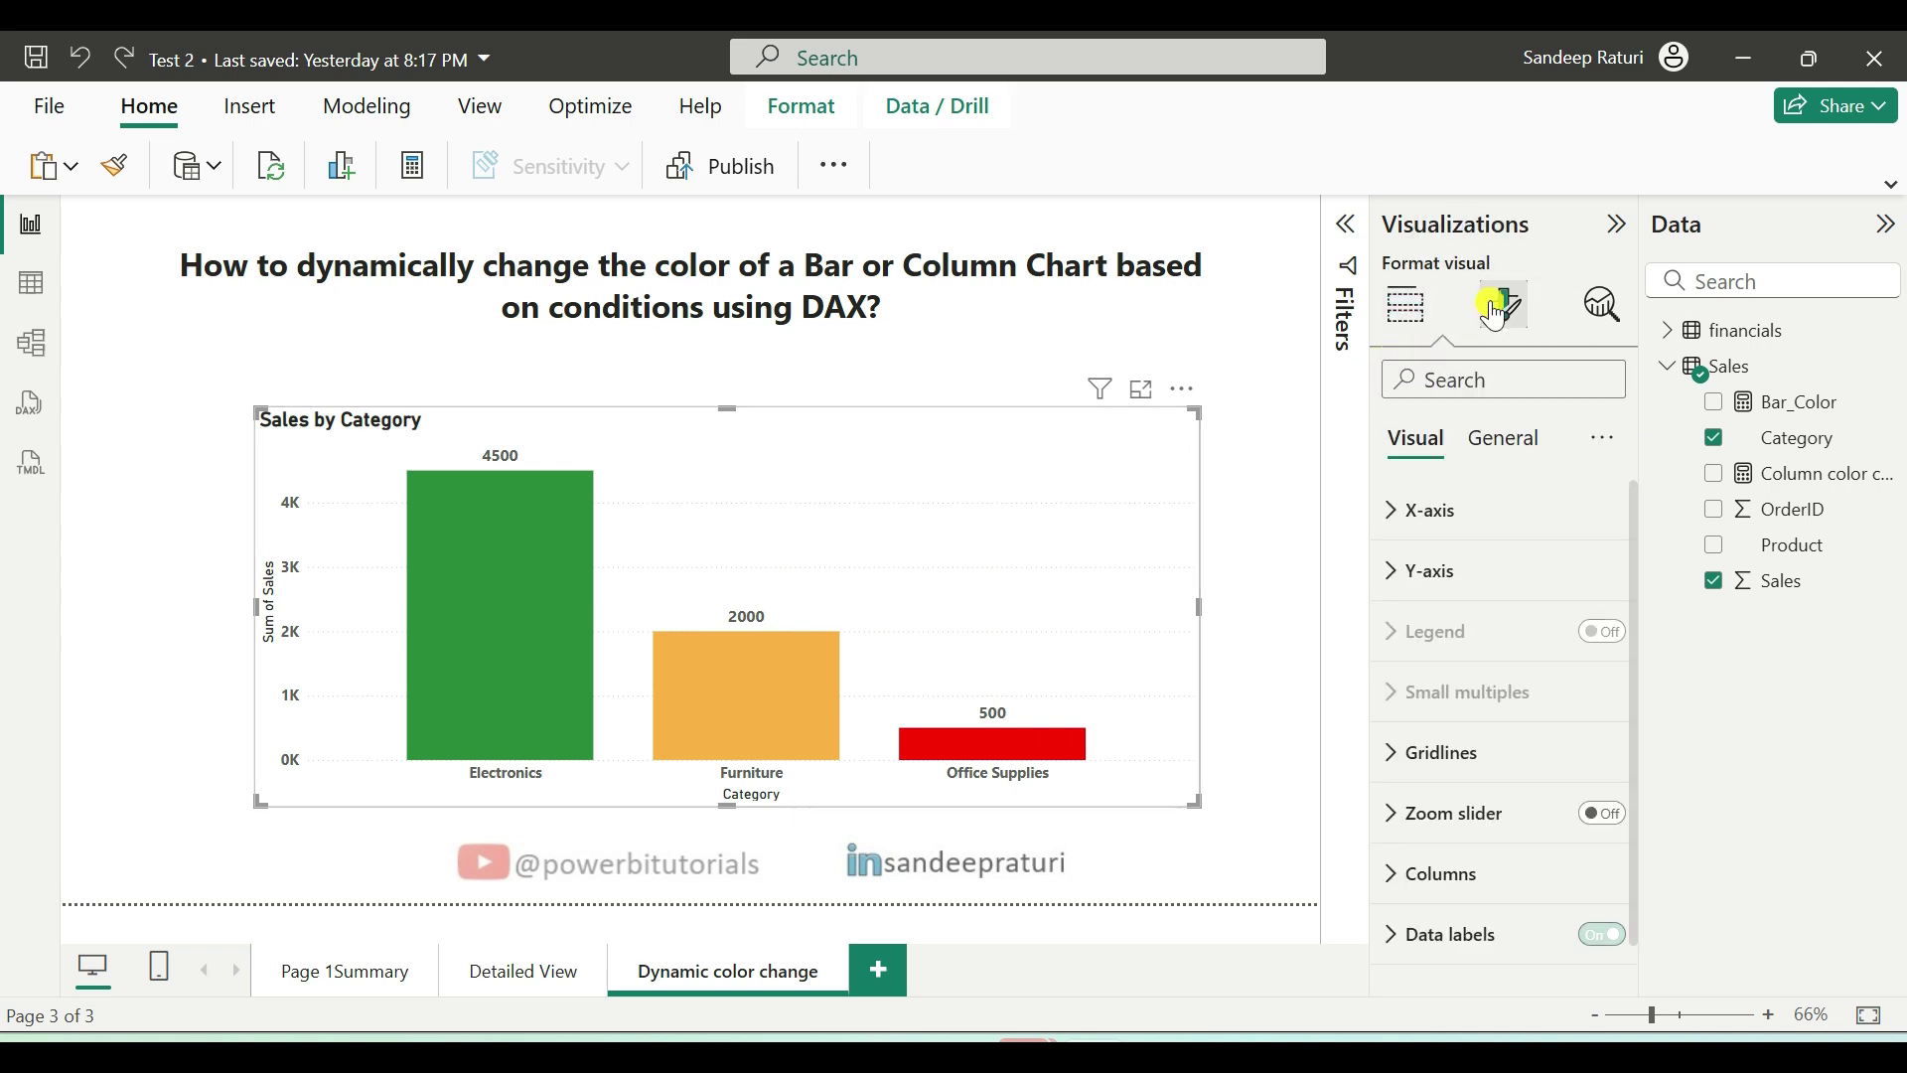
{"action": "scroll", "coordinate": [1452, 681], "scroll_direction": "down", "scroll_amount": 1}
{"action": "left_click", "coordinate": [1430, 839]}
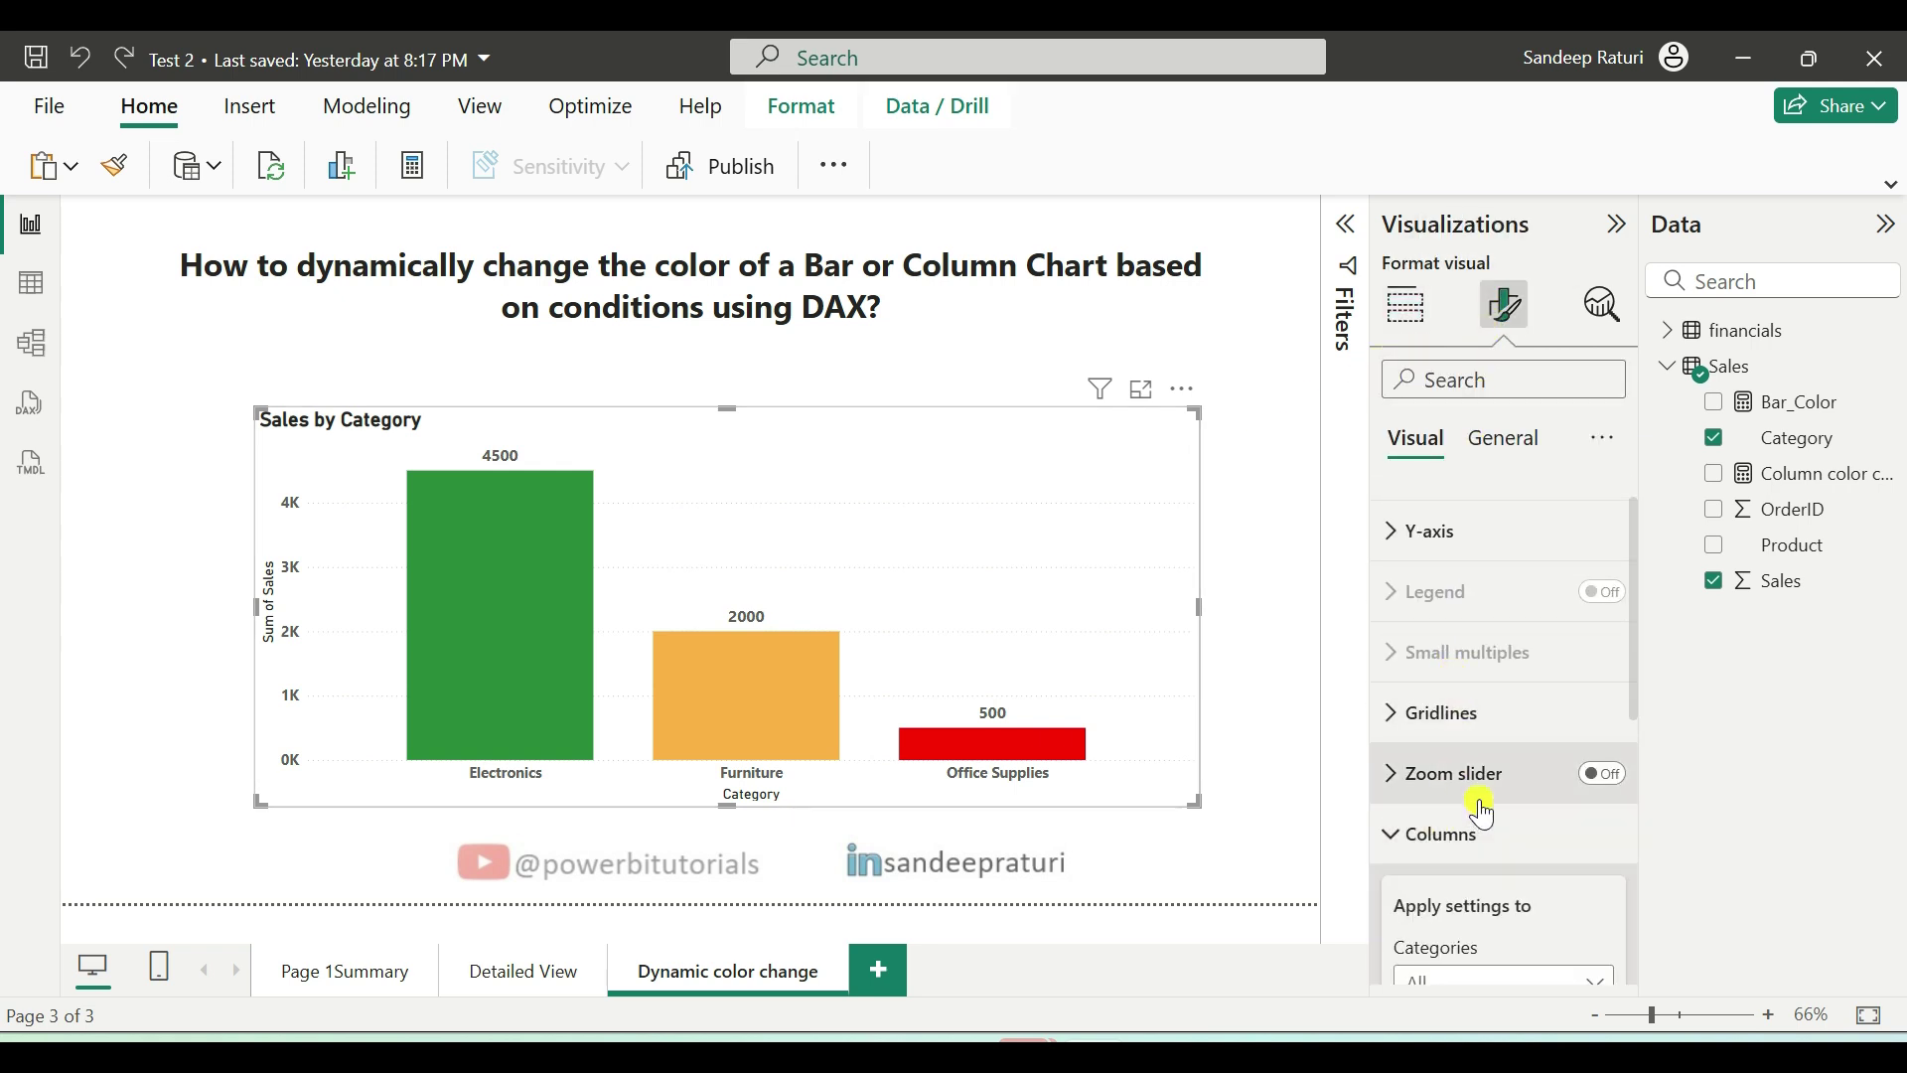
{"action": "scroll", "coordinate": [1479, 801], "scroll_direction": "down", "scroll_amount": 3}
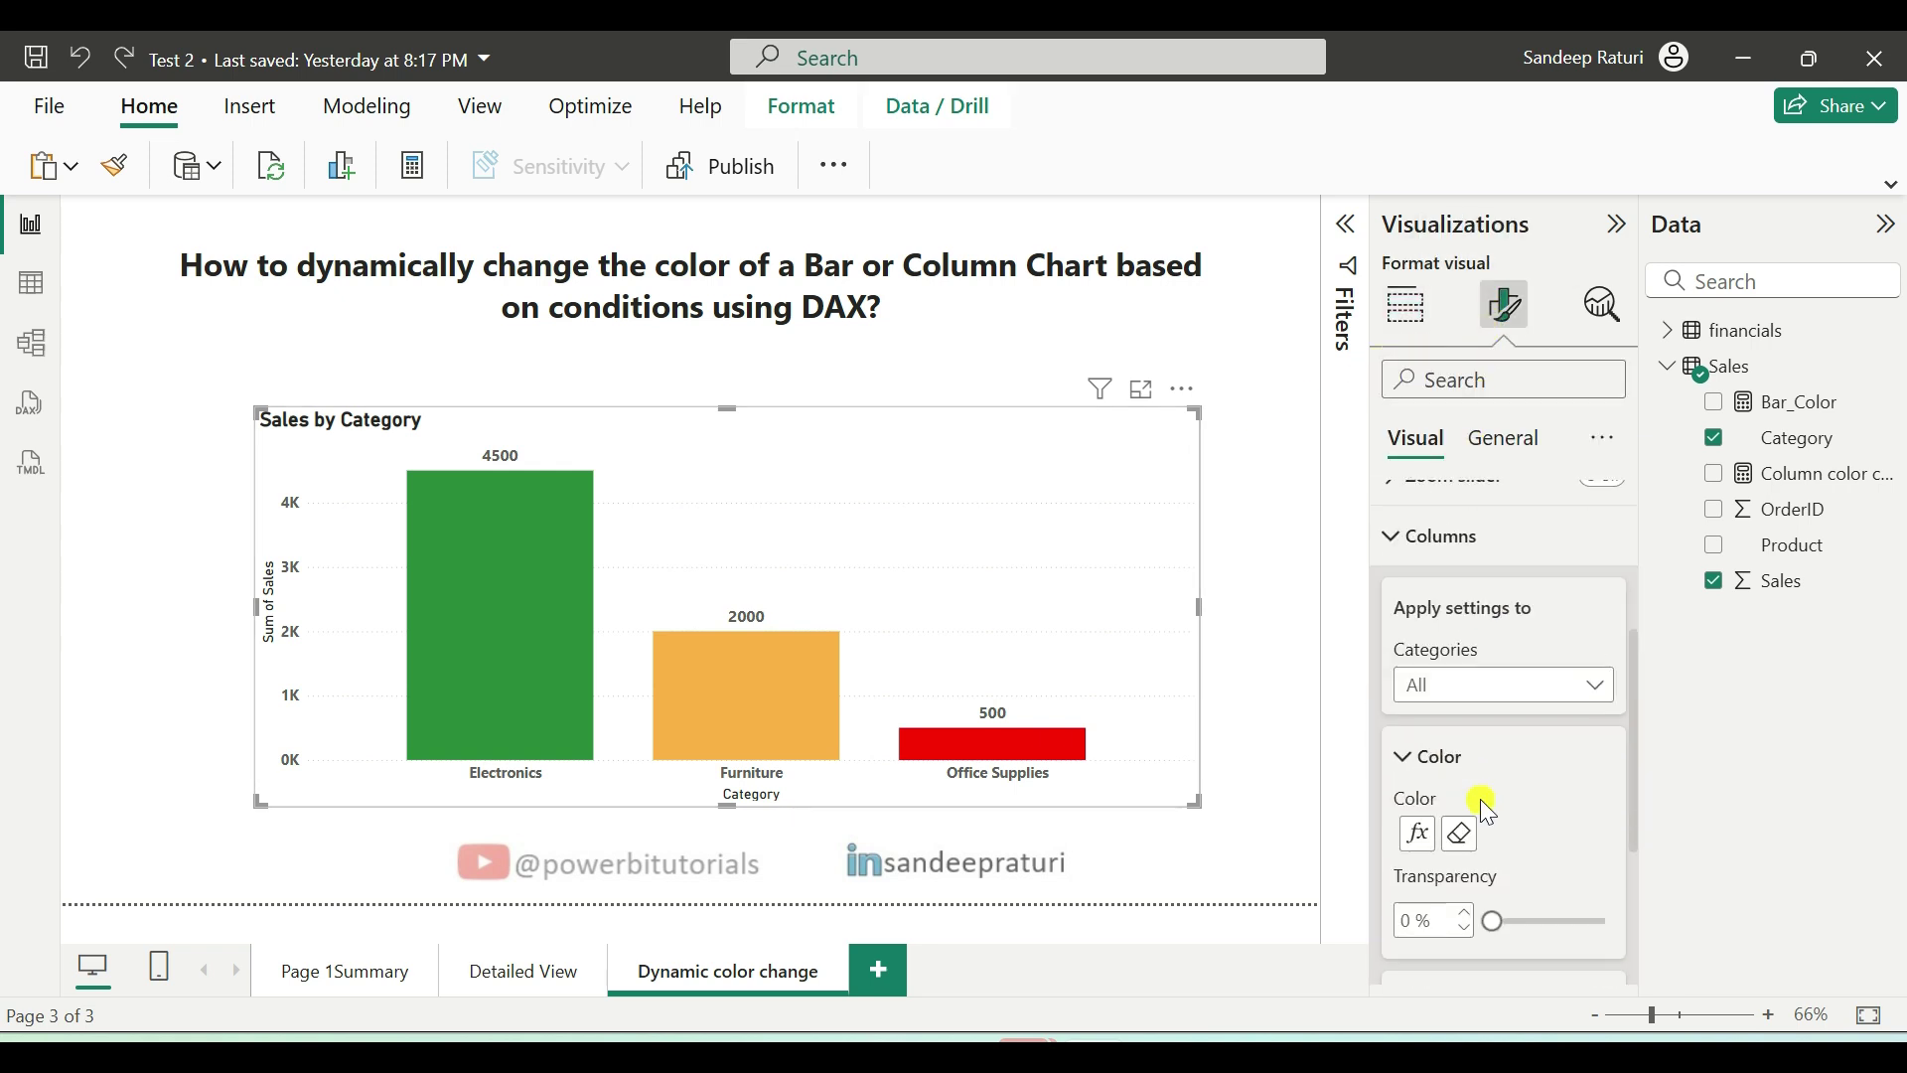
{"action": "left_click", "coordinate": [1476, 683]}
{"action": "left_click", "coordinate": [1450, 757]}
{"action": "scroll", "coordinate": [1529, 837], "scroll_direction": "down", "scroll_amount": 2}
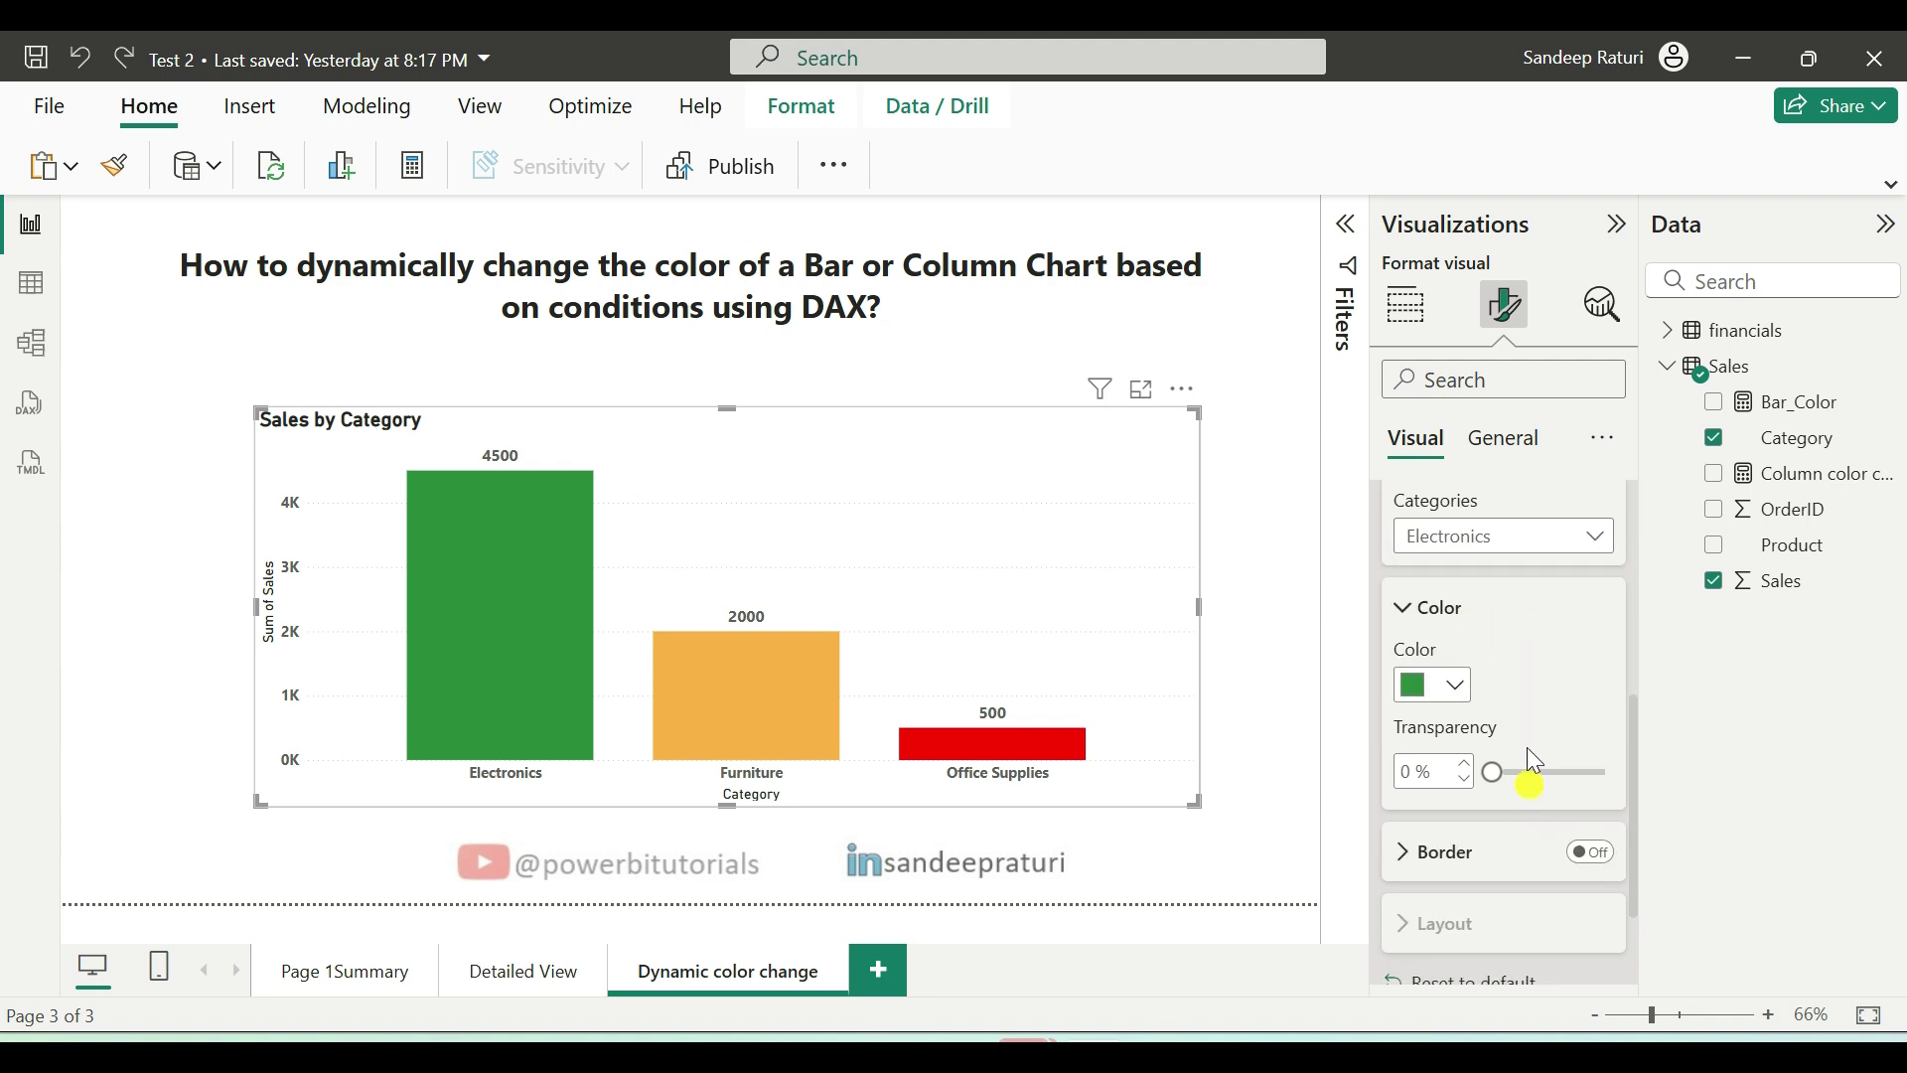
- Give the Electronics column a custom olive green colour, hex #55872B
{"action": "left_click", "coordinate": [1462, 685]}
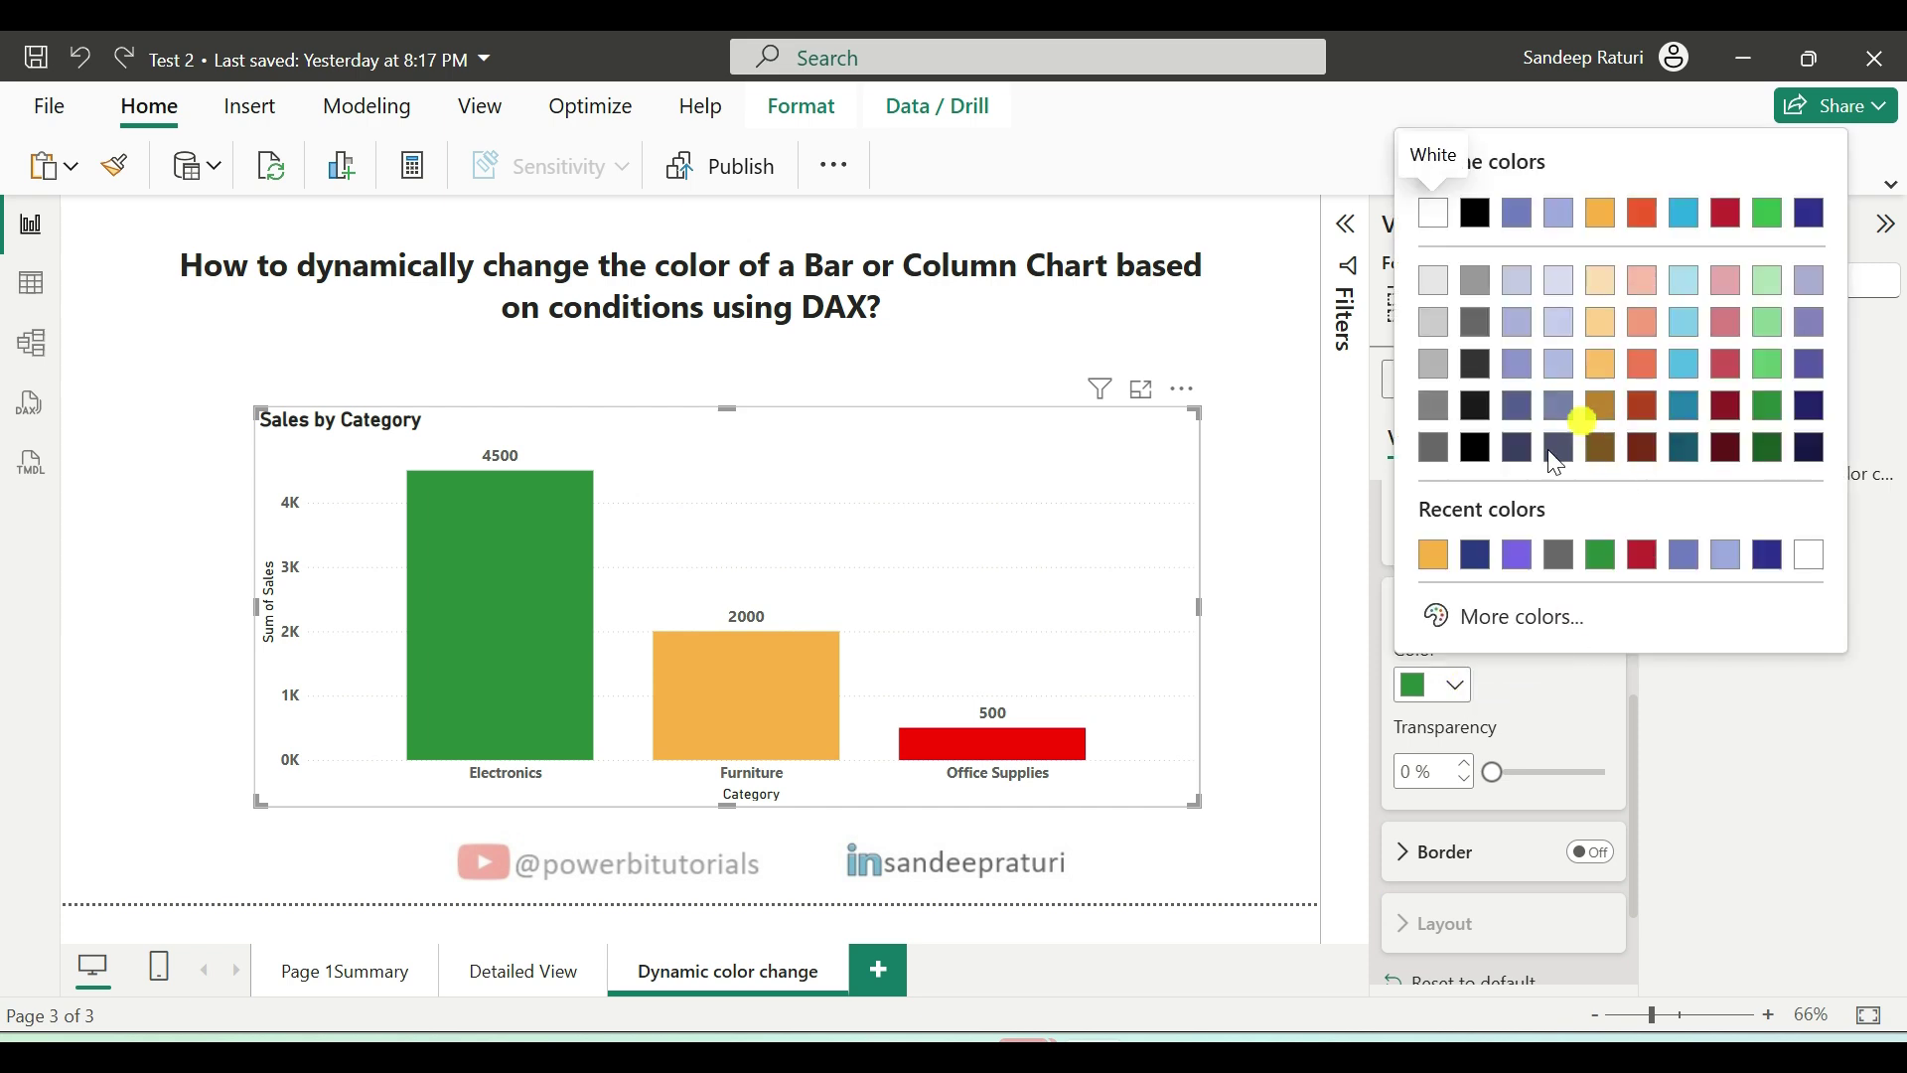
{"action": "left_click", "coordinate": [1562, 621]}
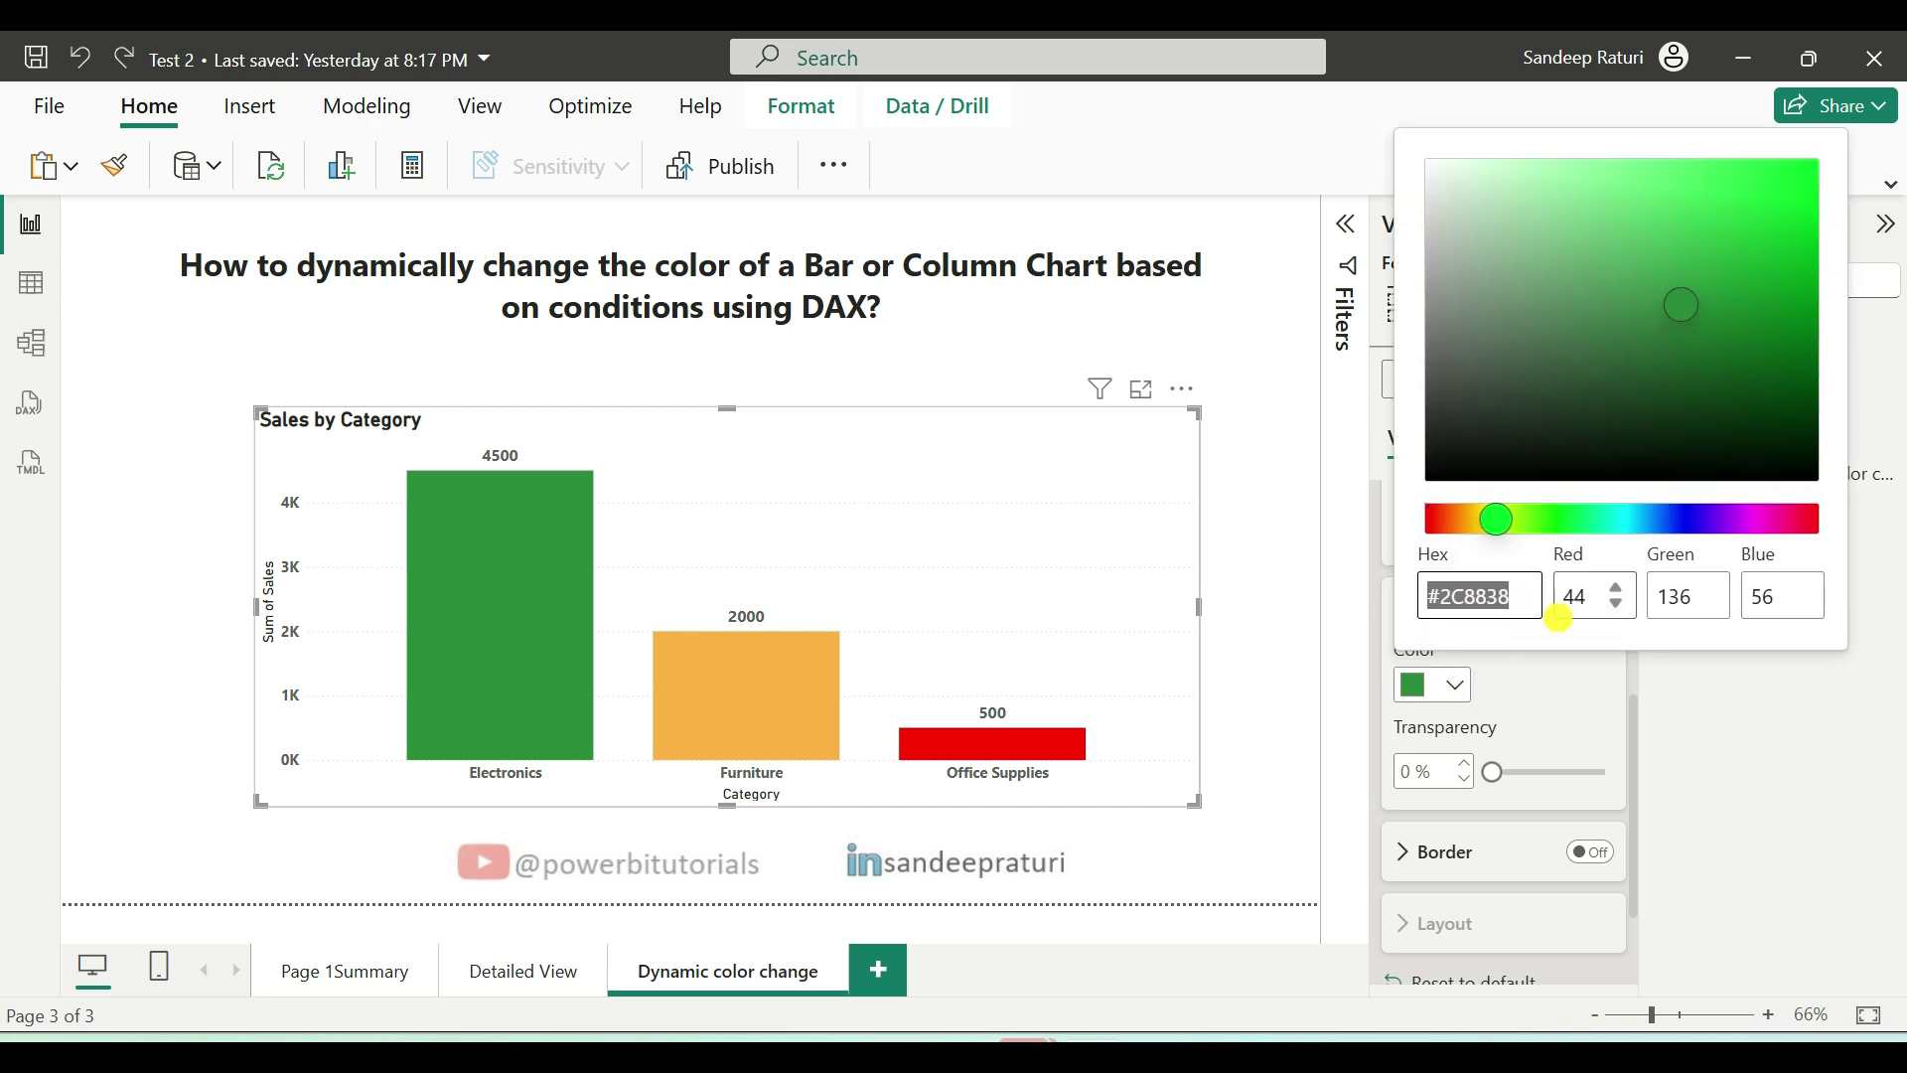
{"action": "left_click_drag", "start_coordinate": [1529, 598], "coordinate": [1418, 596]}
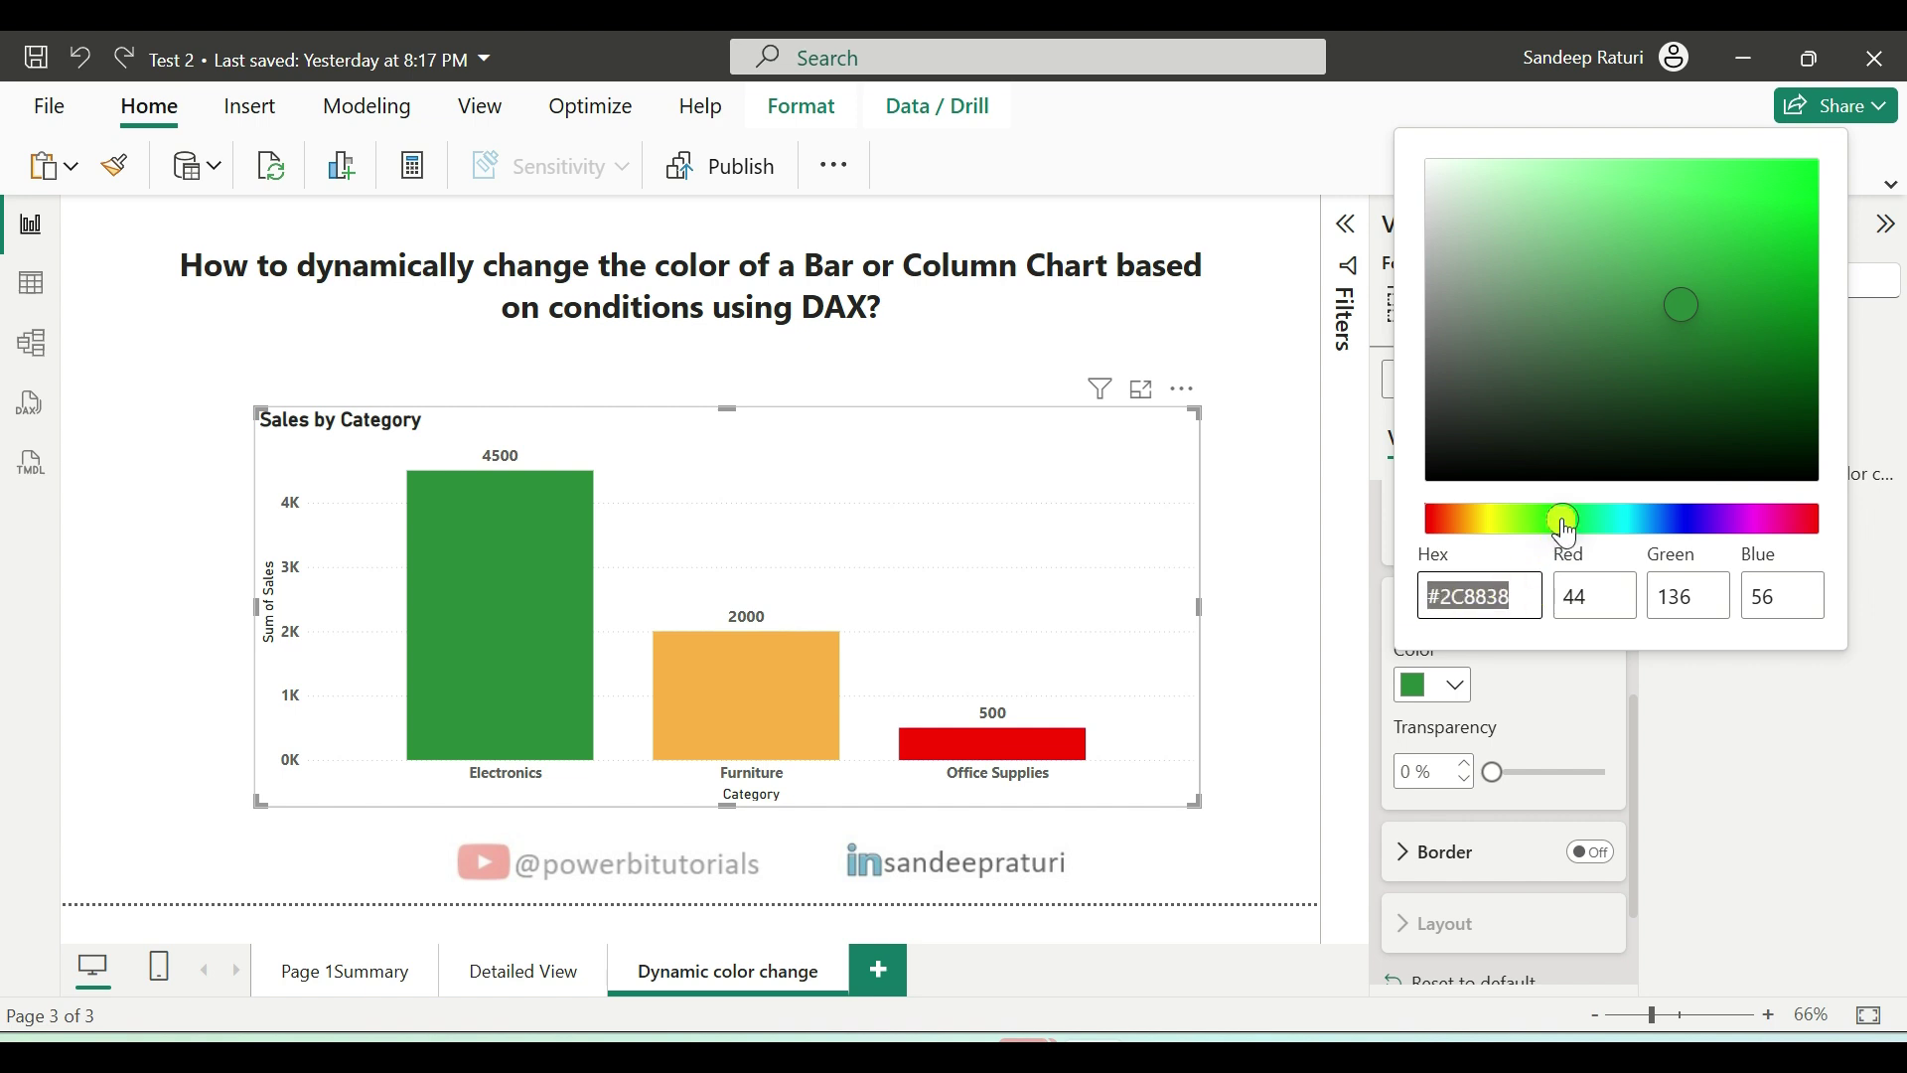
{"action": "left_click_drag", "start_coordinate": [1556, 536], "coordinate": [1443, 604]}
{"action": "left_click", "coordinate": [1512, 596]}
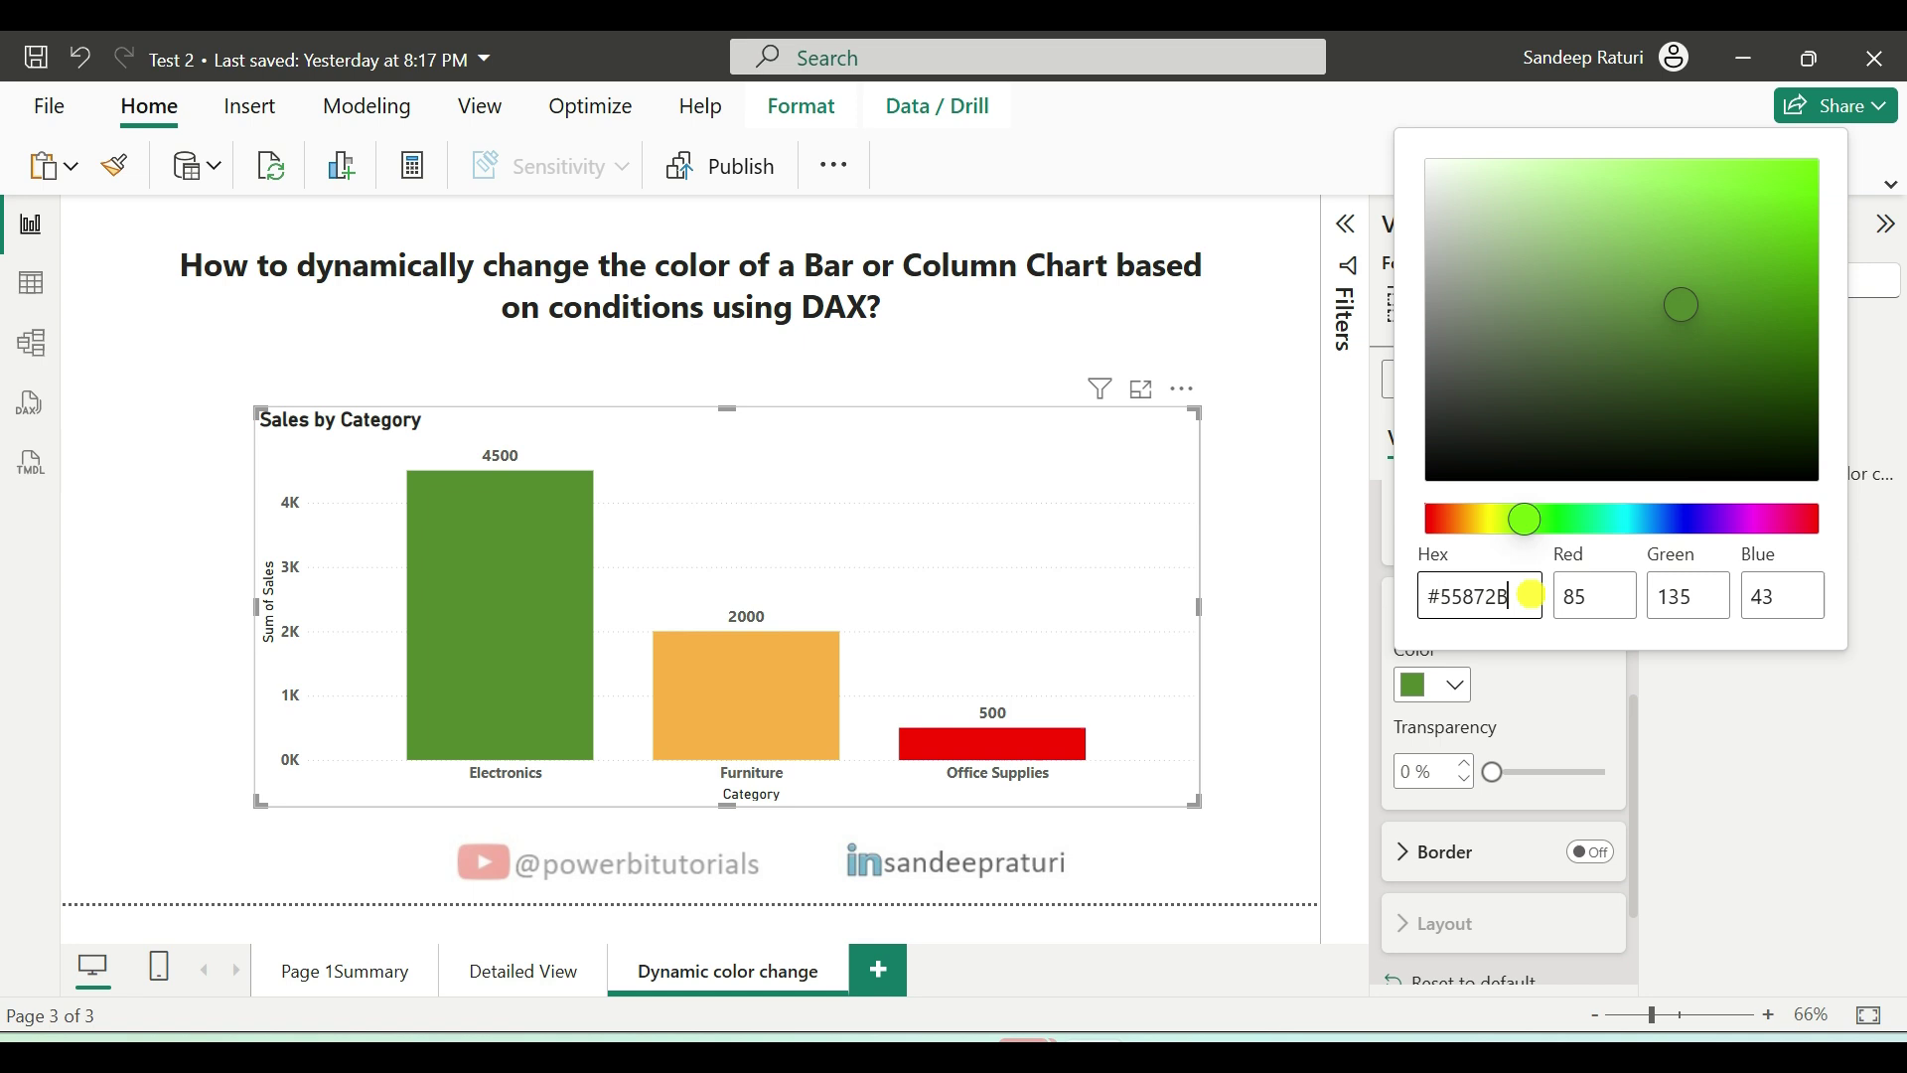
{"action": "left_click_drag", "start_coordinate": [1522, 598], "coordinate": [1430, 602]}
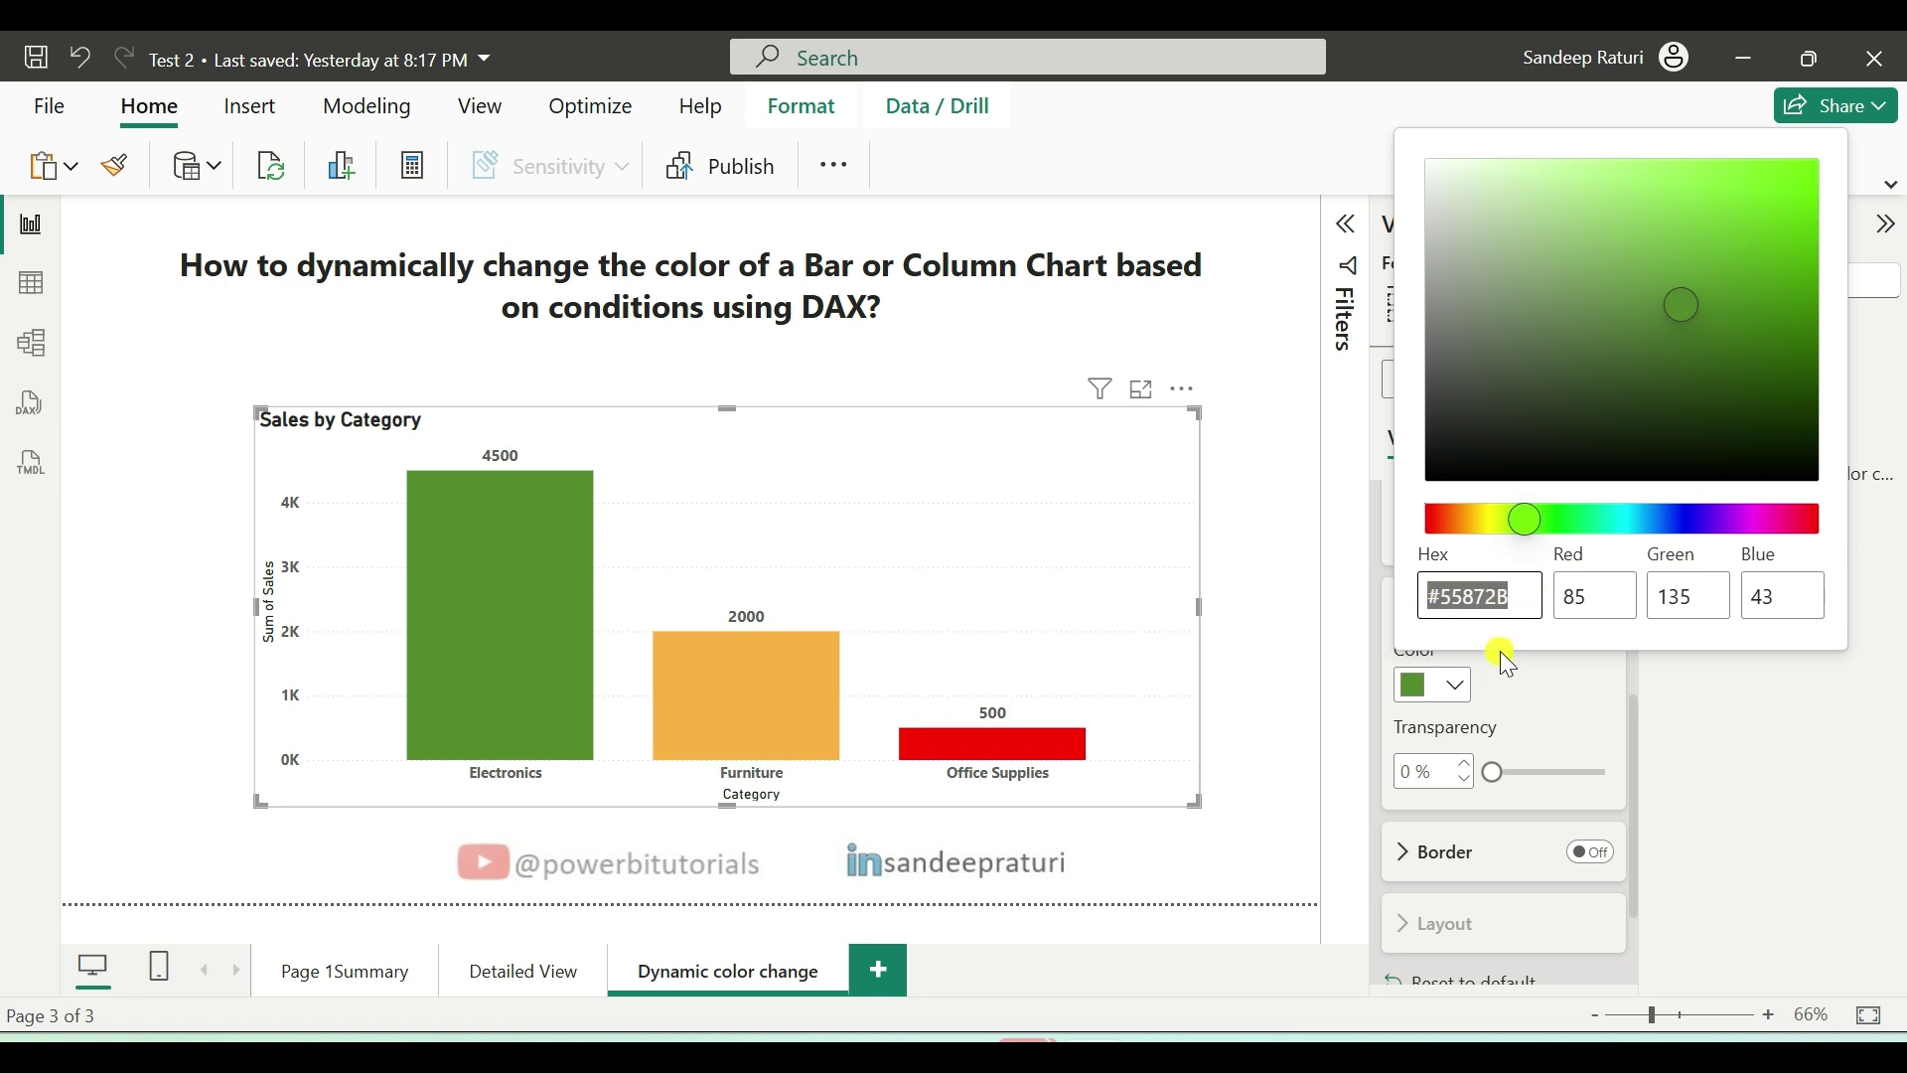
{"action": "left_click", "coordinate": [1533, 598]}
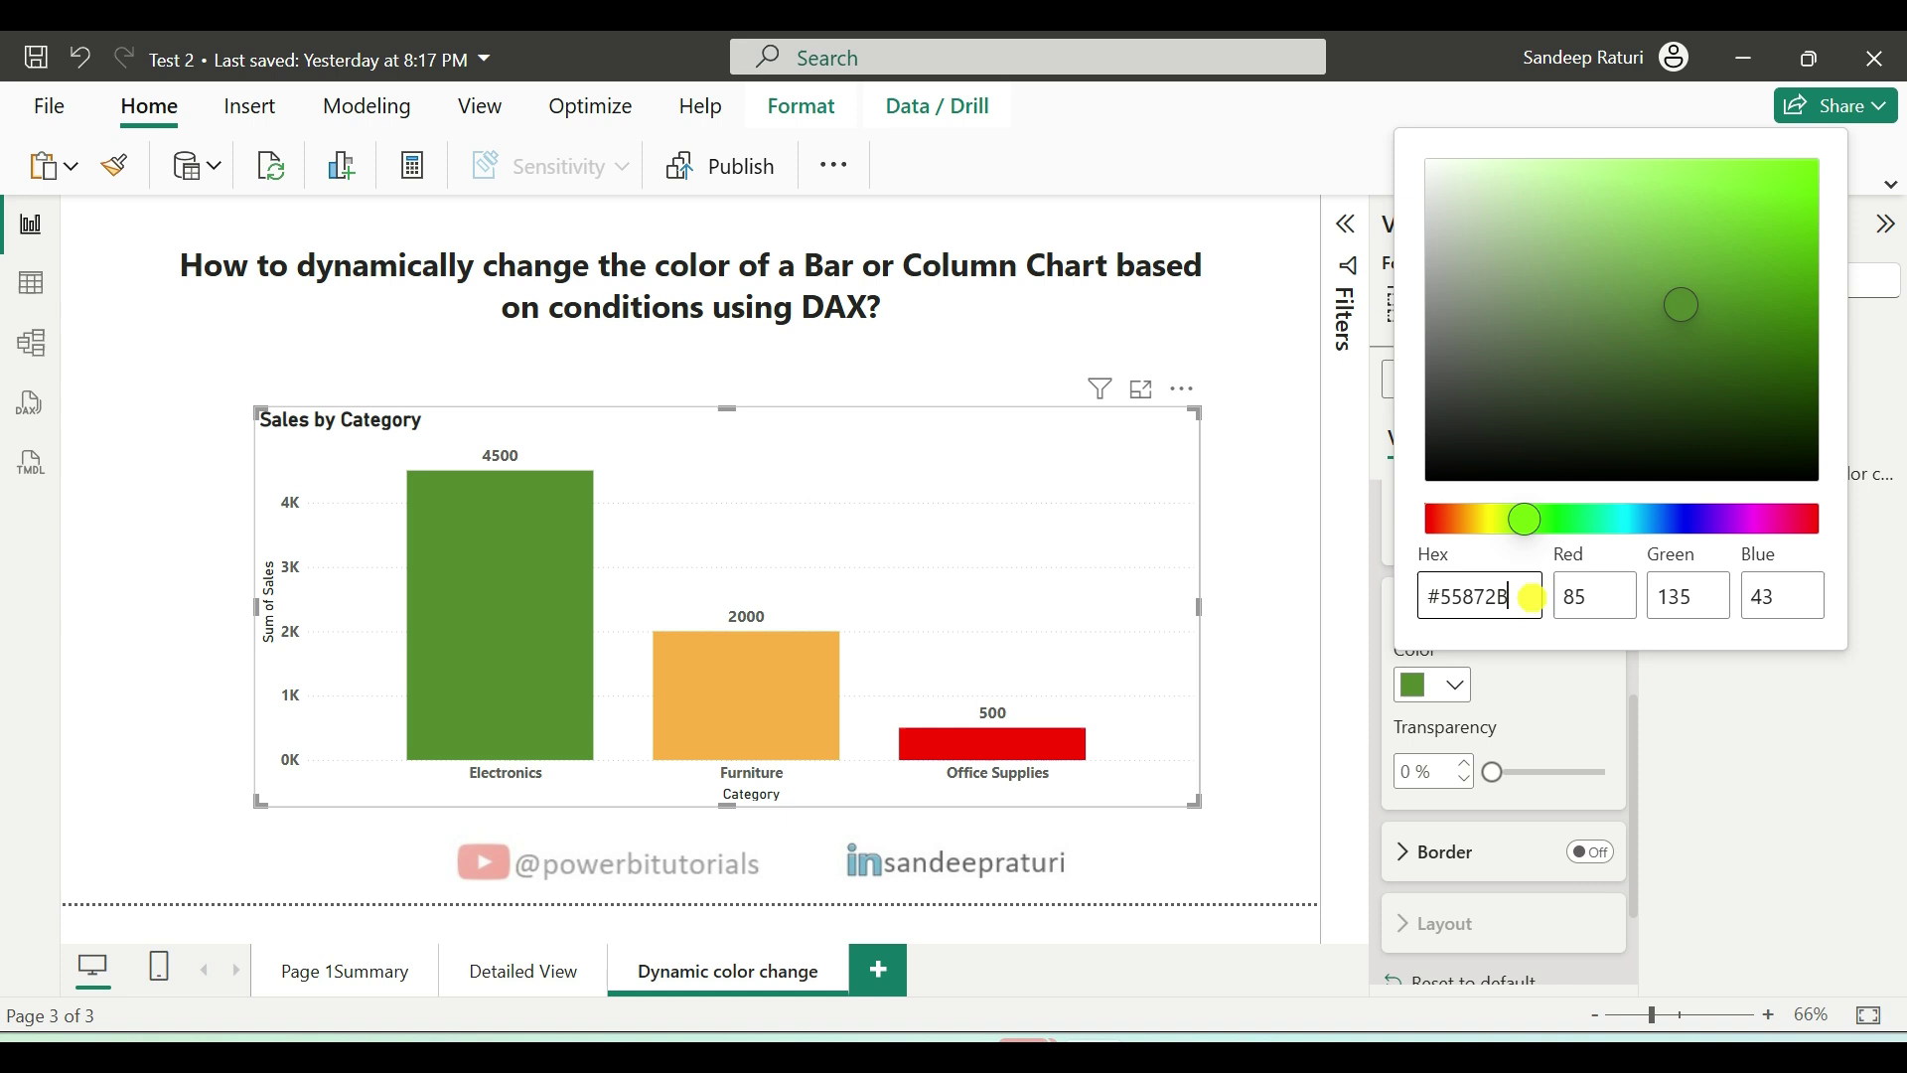
{"action": "left_click_drag", "start_coordinate": [1533, 598], "coordinate": [1402, 621]}
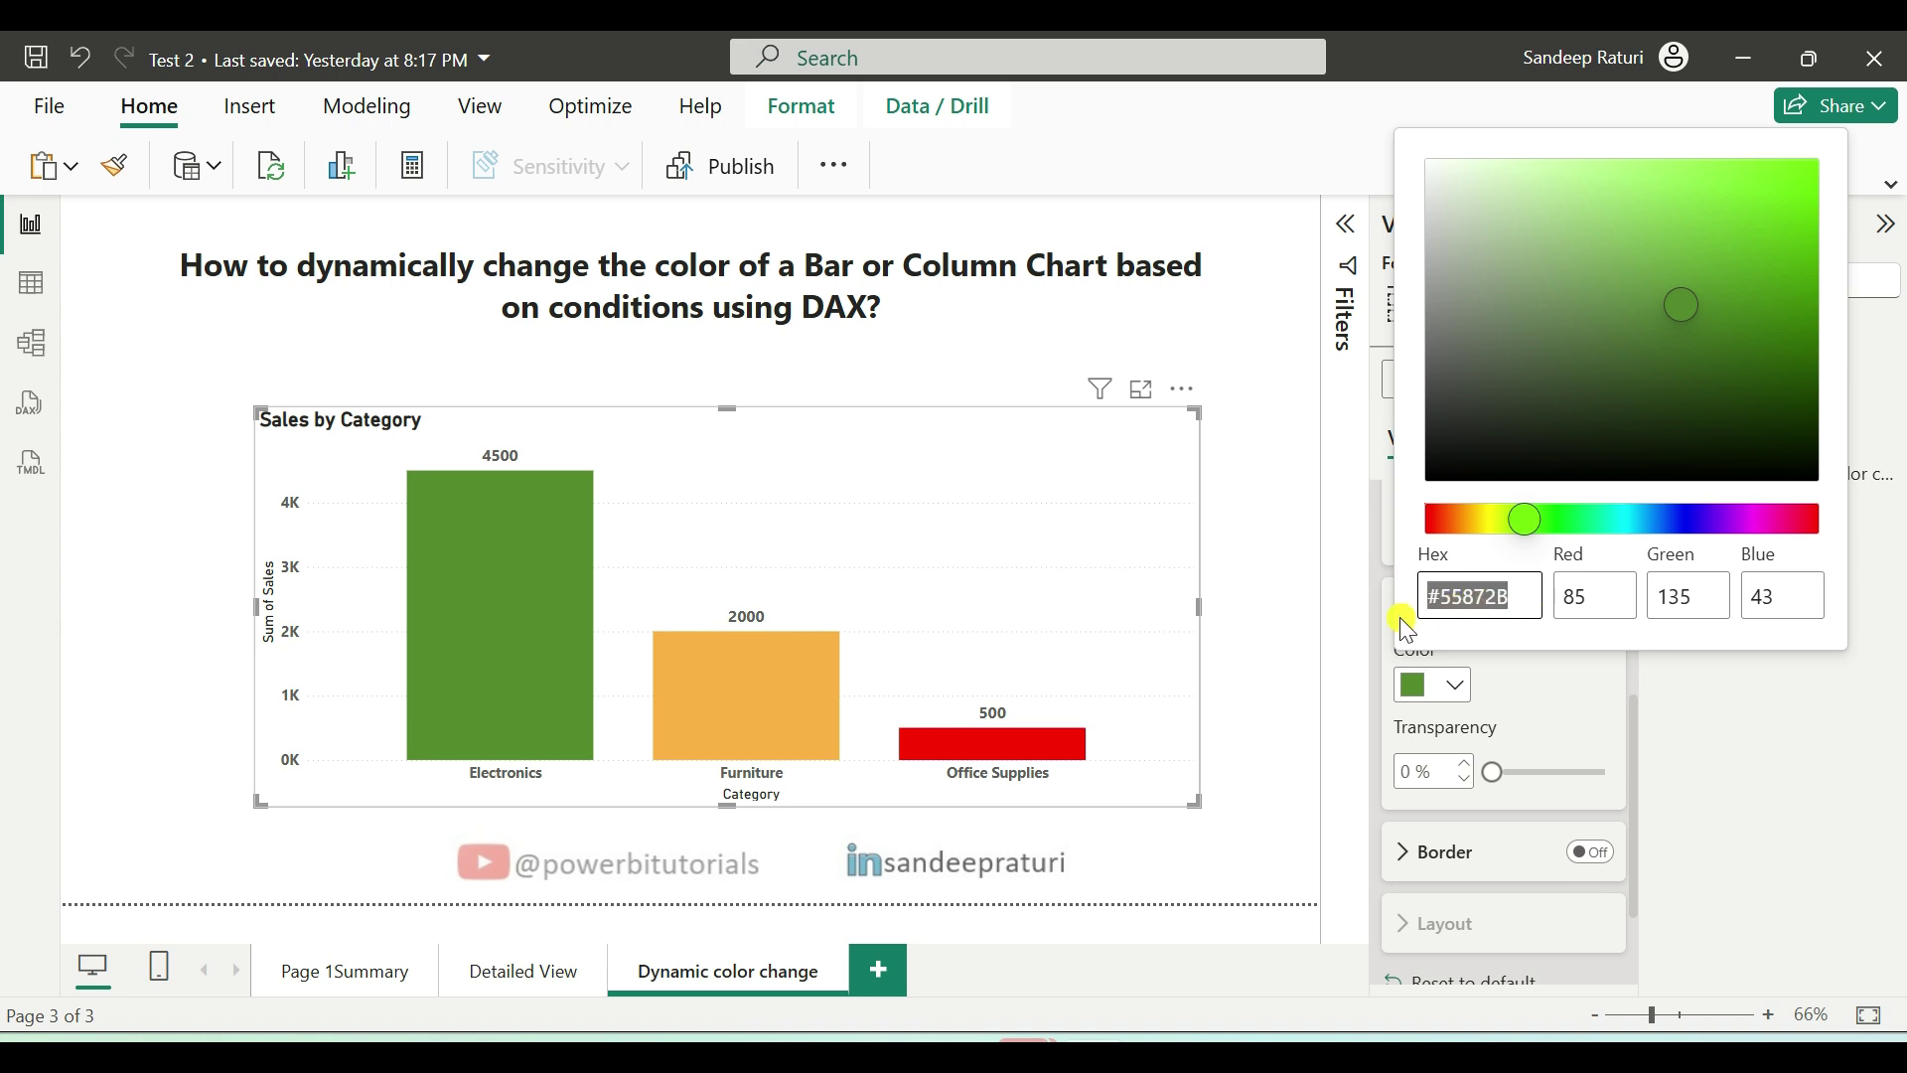
- Close the custom colour picker, keeping Electronics at #55872B
{"action": "left_click", "coordinate": [1528, 699]}
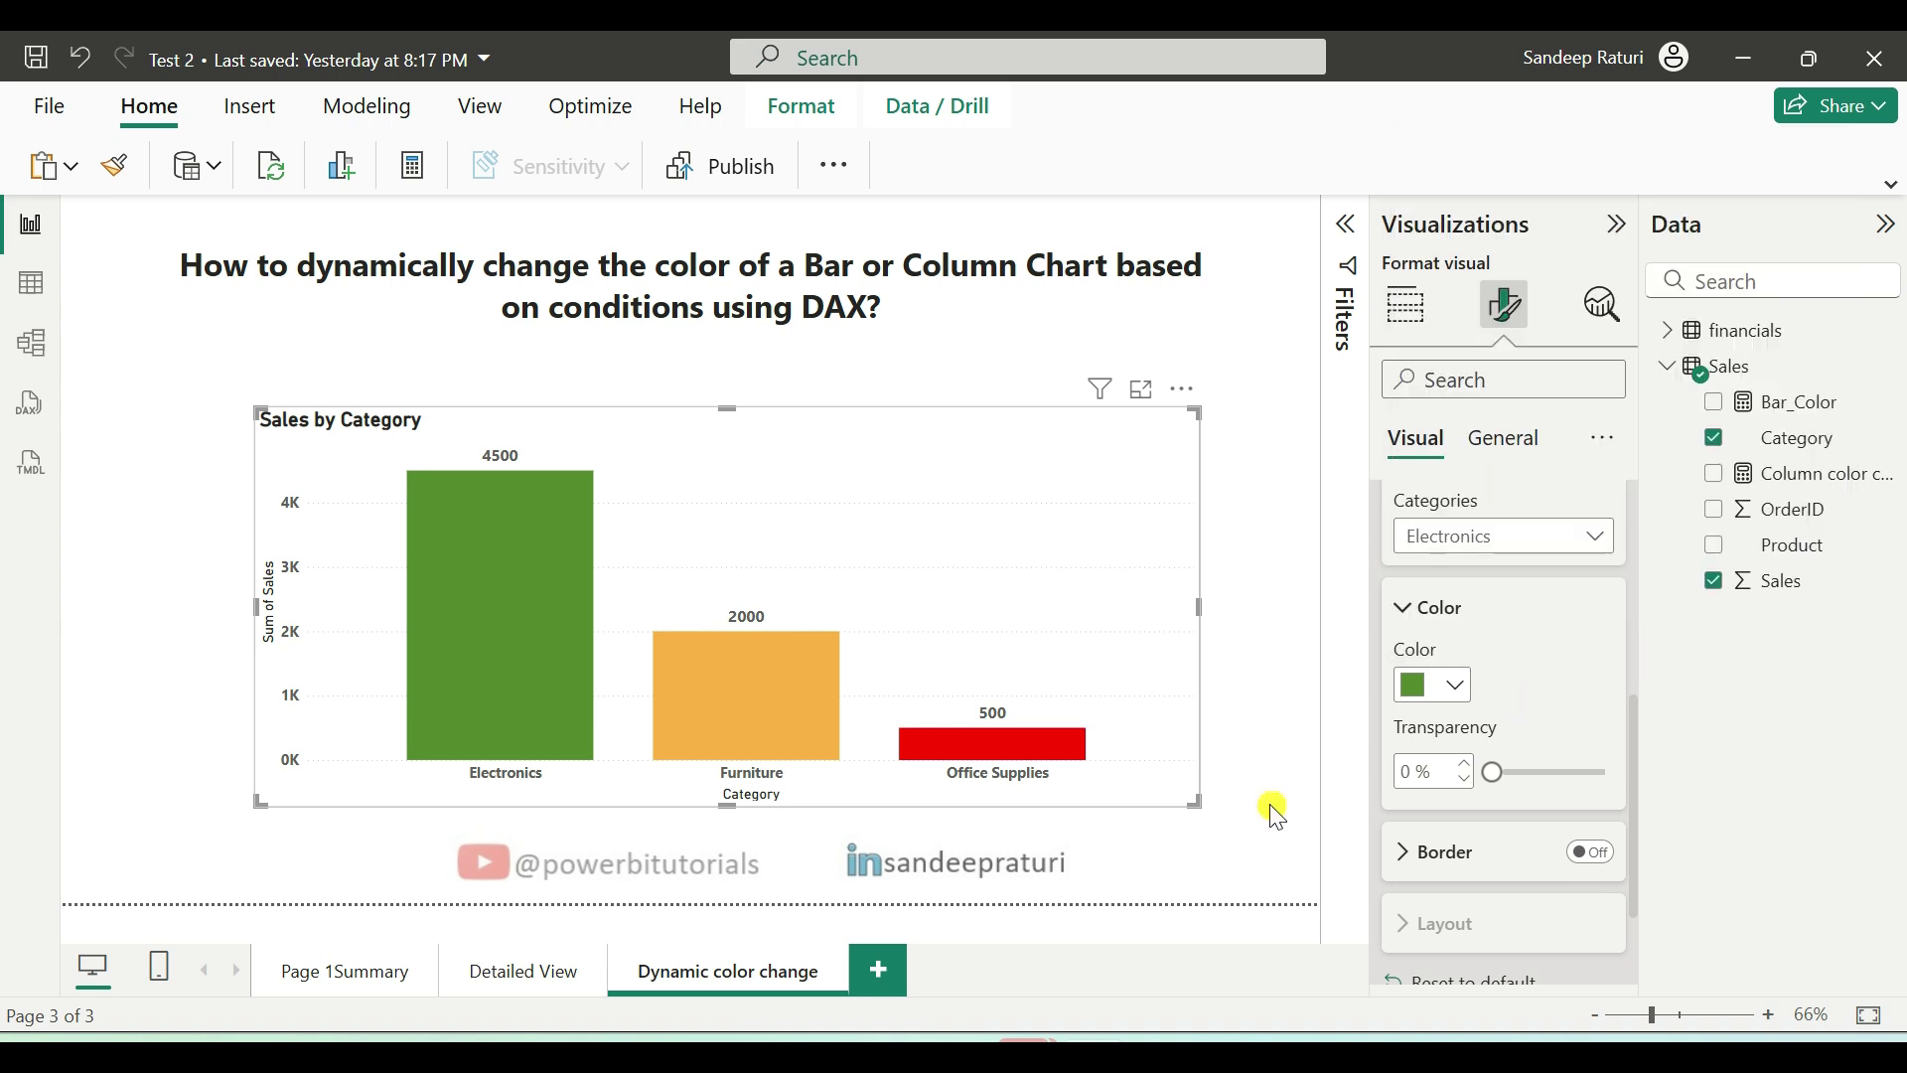